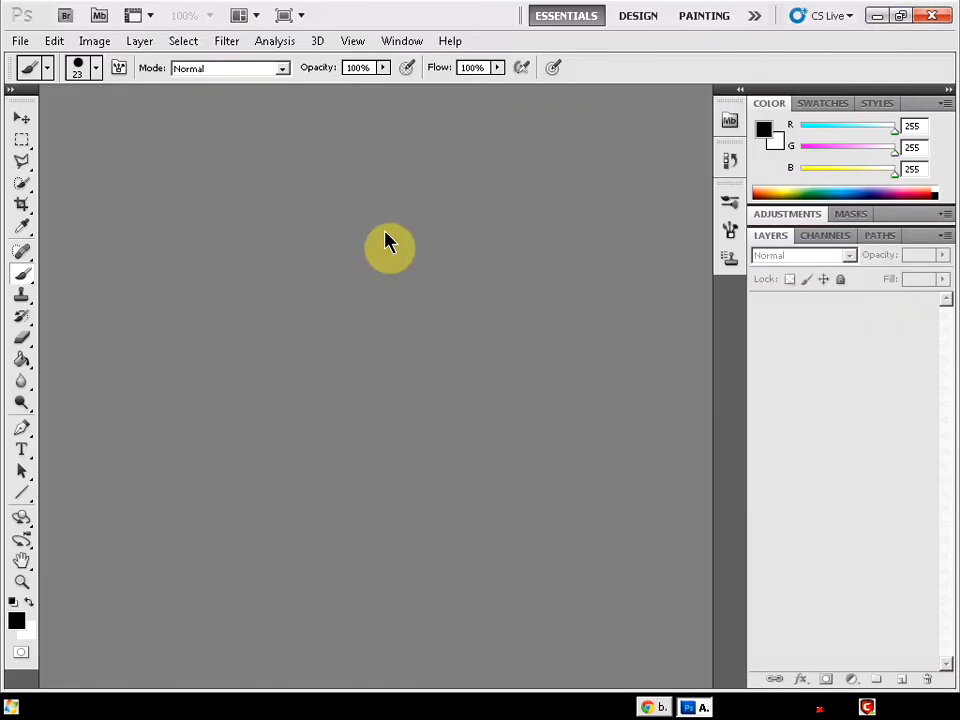
# - Create a new document with the suggested settings and paste the copied brick wallpaper image into it
pyautogui.click(21, 41)
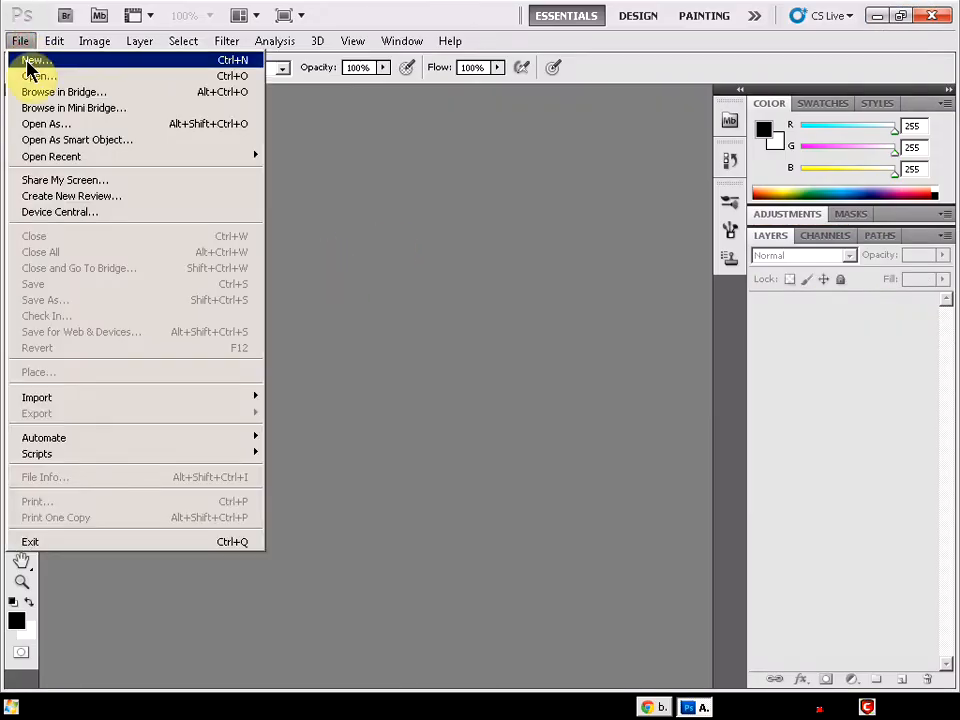
pyautogui.click(30, 62)
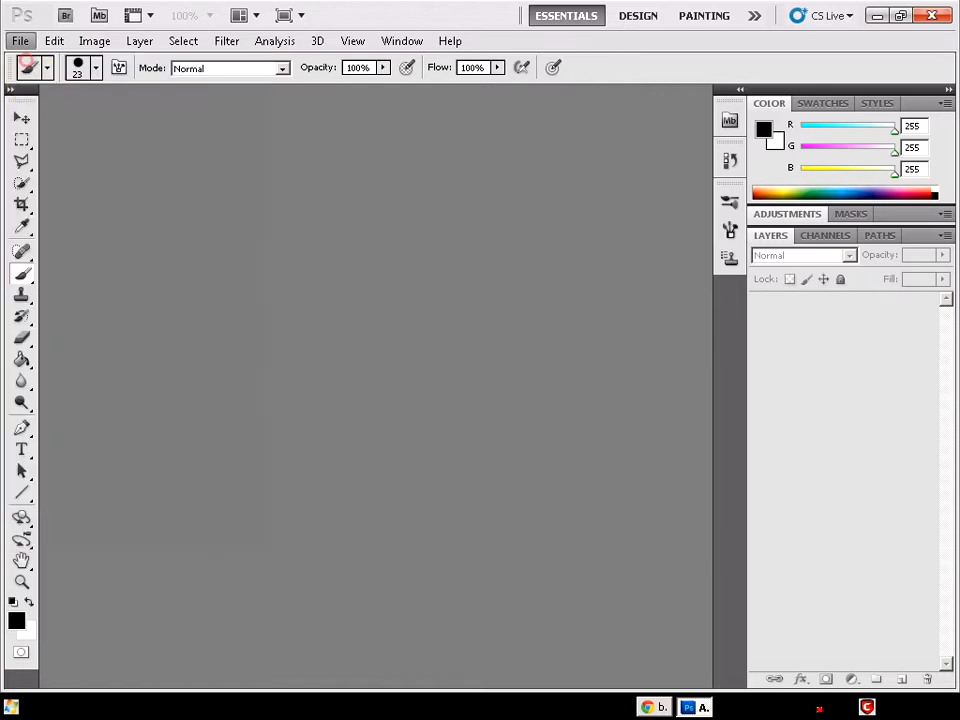
pyautogui.press('Return')
pyautogui.hotkey('ctrl', 'v')
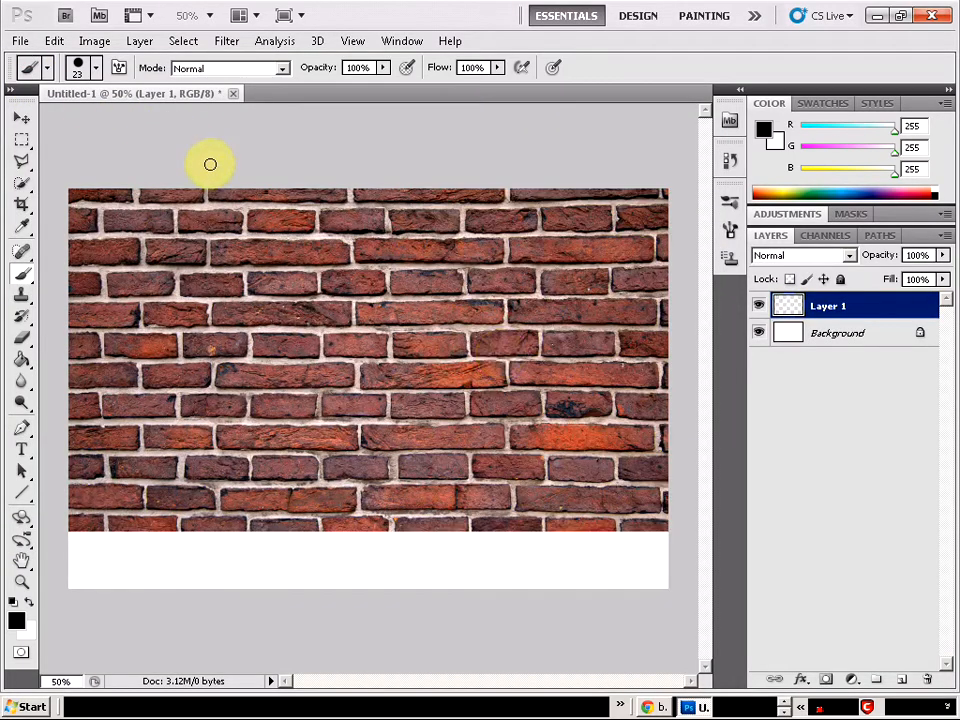
pyautogui.click(834, 338)
pyautogui.rightClick(832, 343)
pyautogui.click(807, 369)
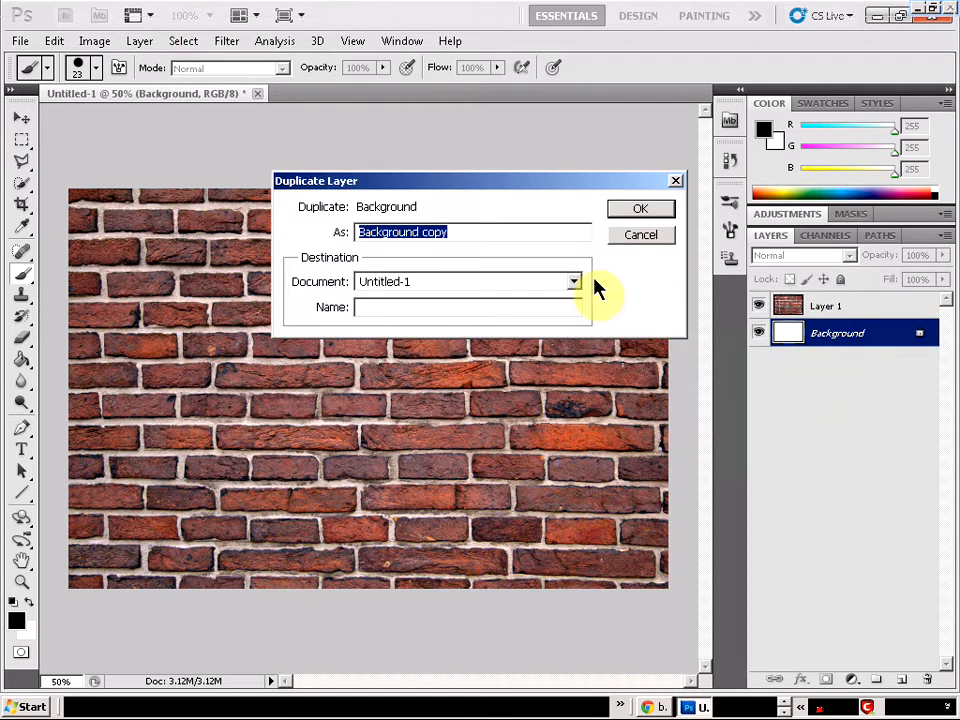
pyautogui.click(660, 204)
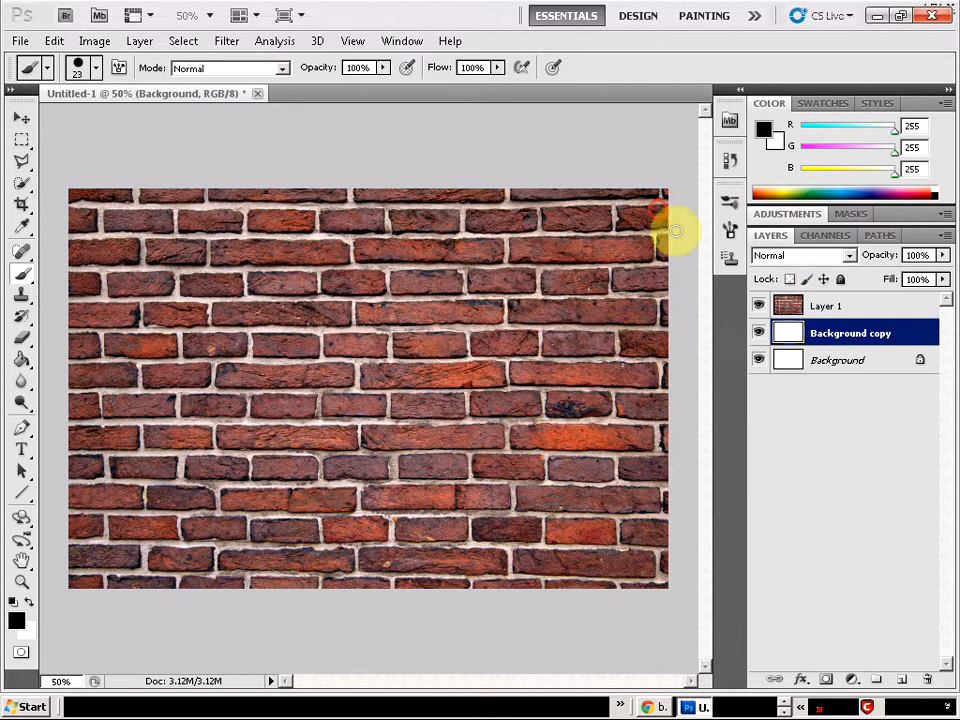
pyautogui.hotkey('ctrl', 'z')
# - Delete the white Background layer so that only the brick image layer remains
pyautogui.rightClick(845, 340)
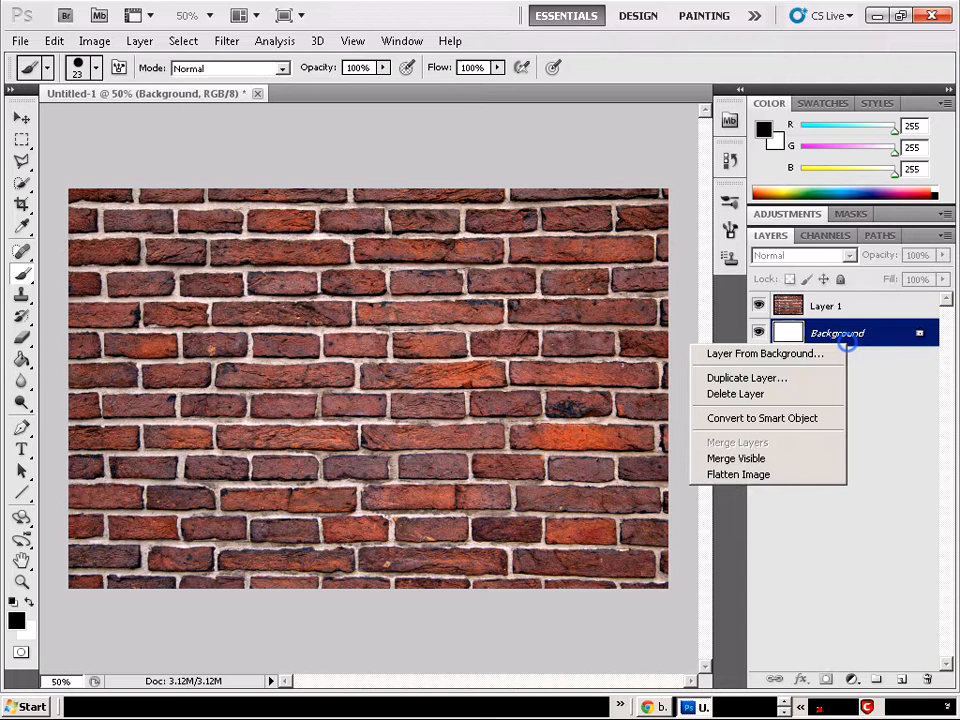
pyautogui.click(808, 393)
pyautogui.press('Return')
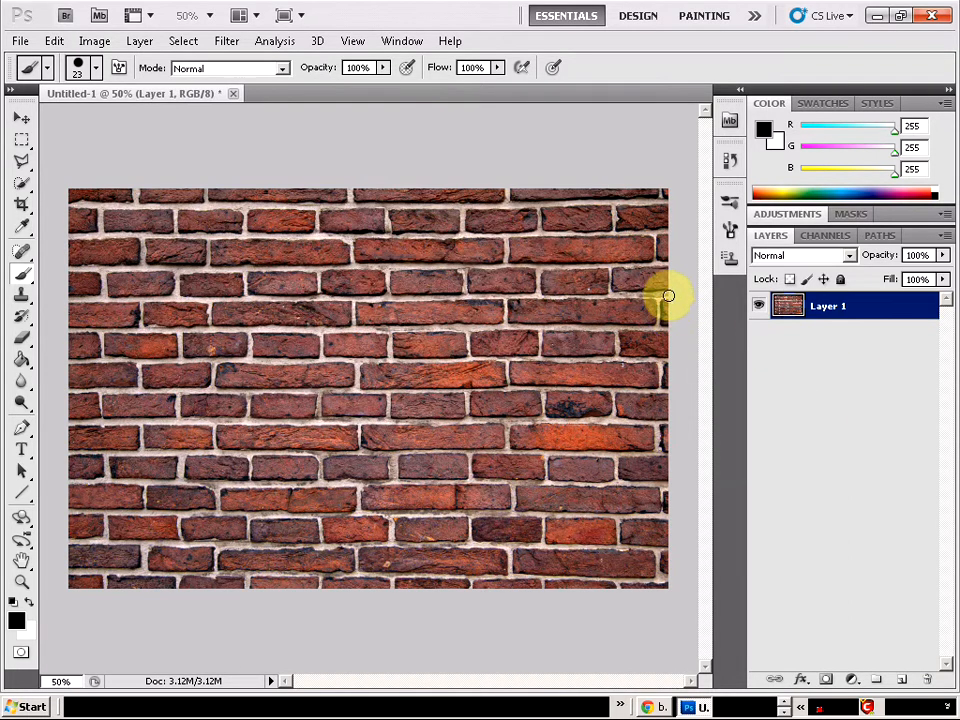
# - Rename the brick image layer to "brick wall"
pyautogui.rightClick(848, 310)
pyautogui.click(838, 315)
pyautogui.write('brick')
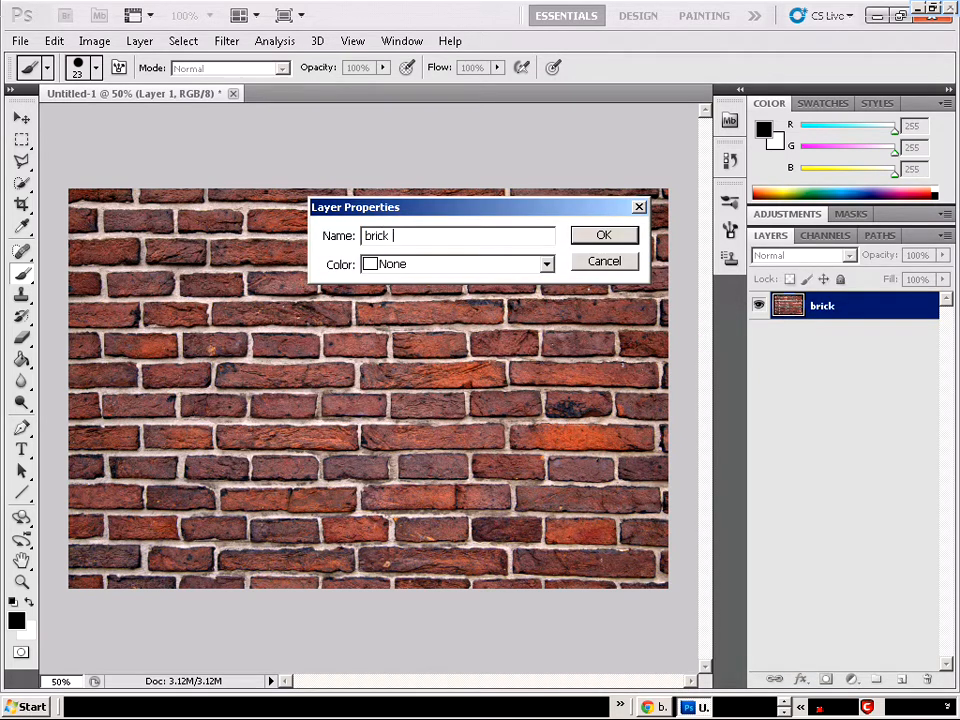
pyautogui.write(' wall')
pyautogui.press('Return')
# - Switch to the Notepad step list, read the Hue/Saturation instructions, and return to Photoshop
pyautogui.hotkey('alt', 'Tab')
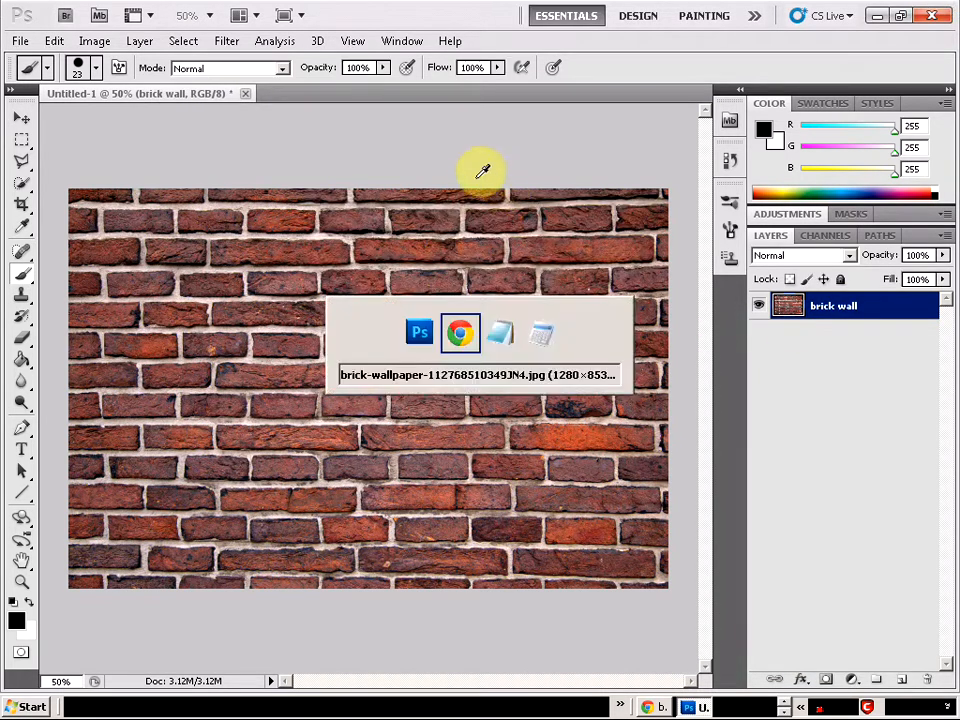
pyautogui.hotkey('alt', 'Tab')
pyautogui.hotkey('alt', 'Tab')
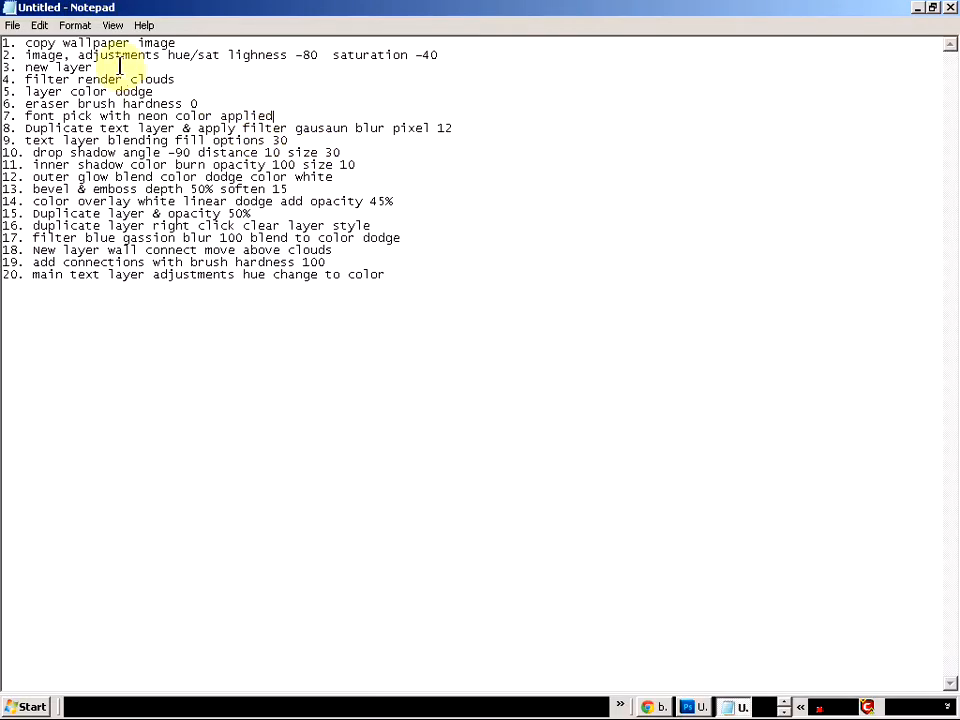
pyautogui.hotkey('alt', 'Tab')
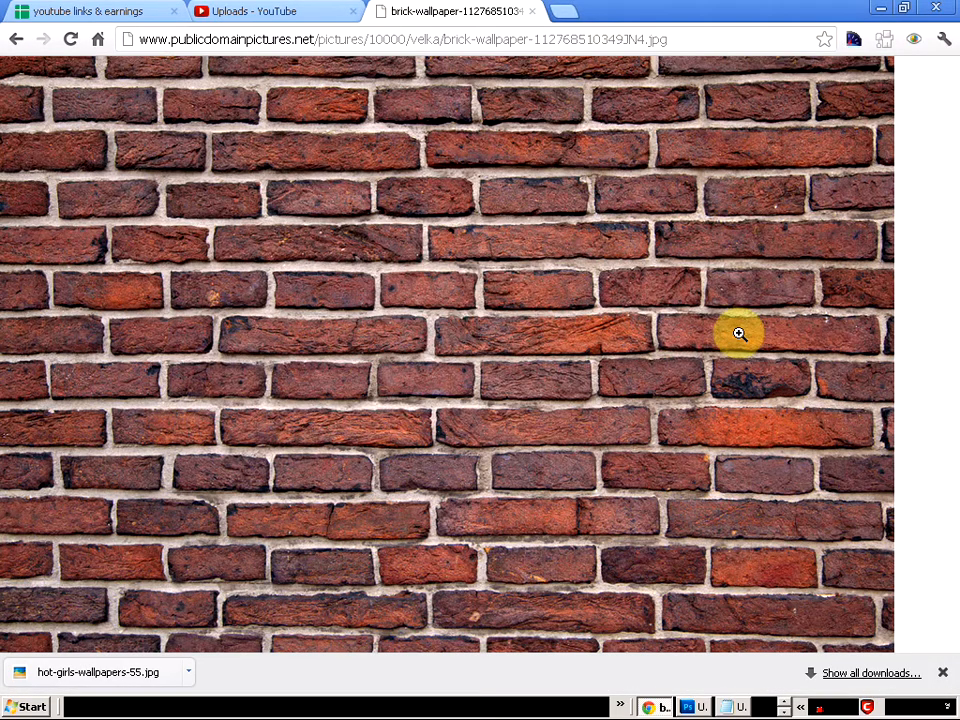
pyautogui.hotkey('alt', 'Tab')
pyautogui.hotkey('alt', 'Tab')
pyautogui.hotkey('alt', 'Tab')
pyautogui.hotkey('alt', 'Tab')
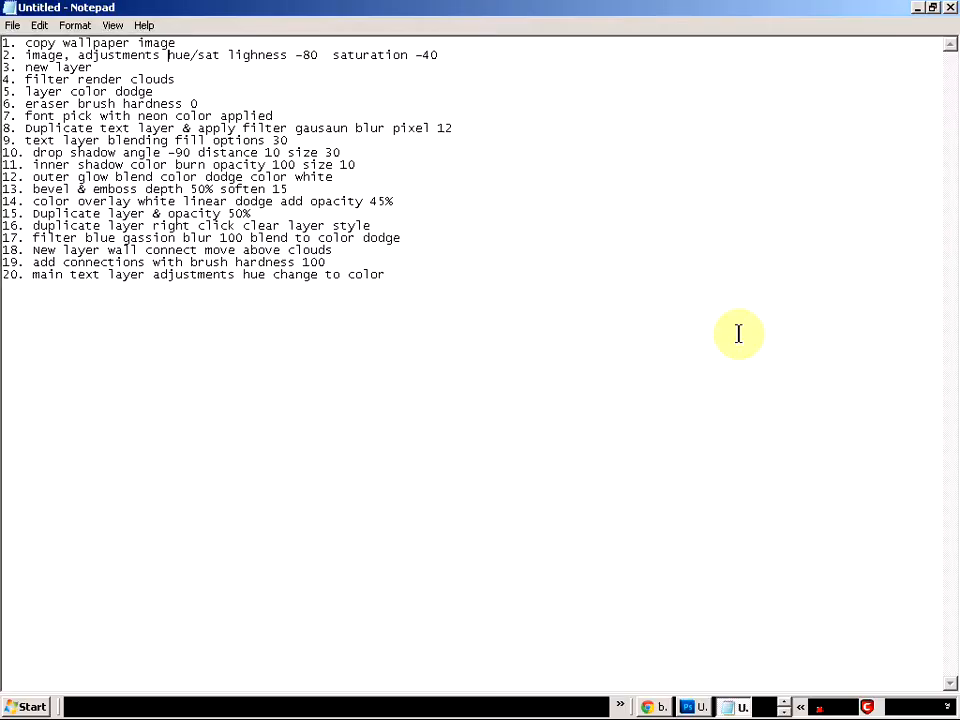
pyautogui.hotkey('alt', 'Tab')
# - Apply a Hue/Saturation adjustment to the brick wall layer with lightness -80 and saturation -40, checking the values in the Notepad list
pyautogui.click(97, 42)
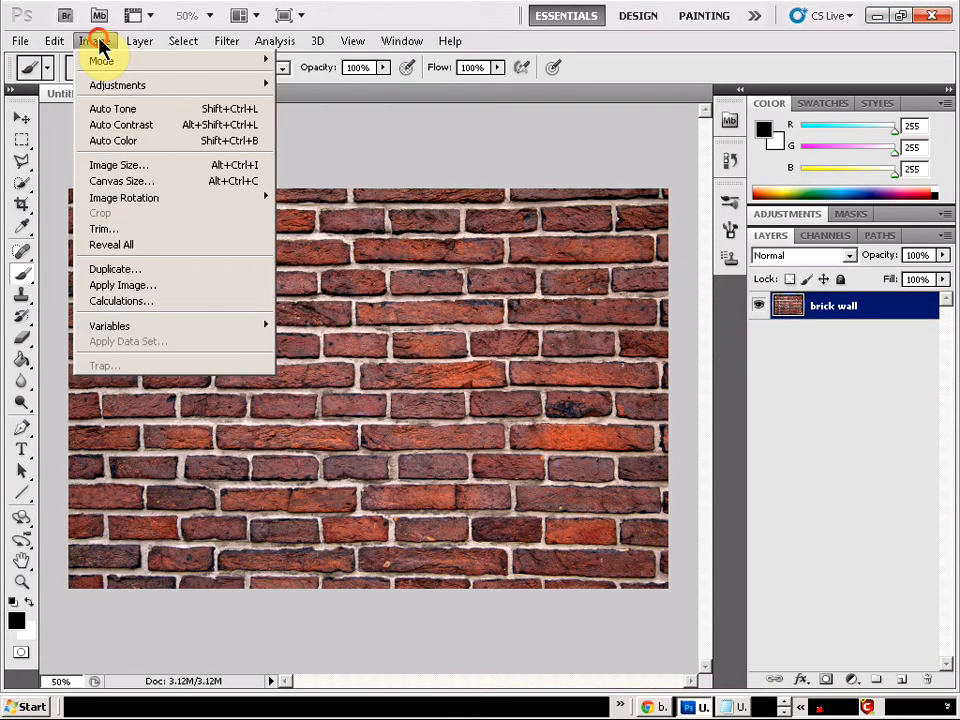
pyautogui.moveTo(117, 84)
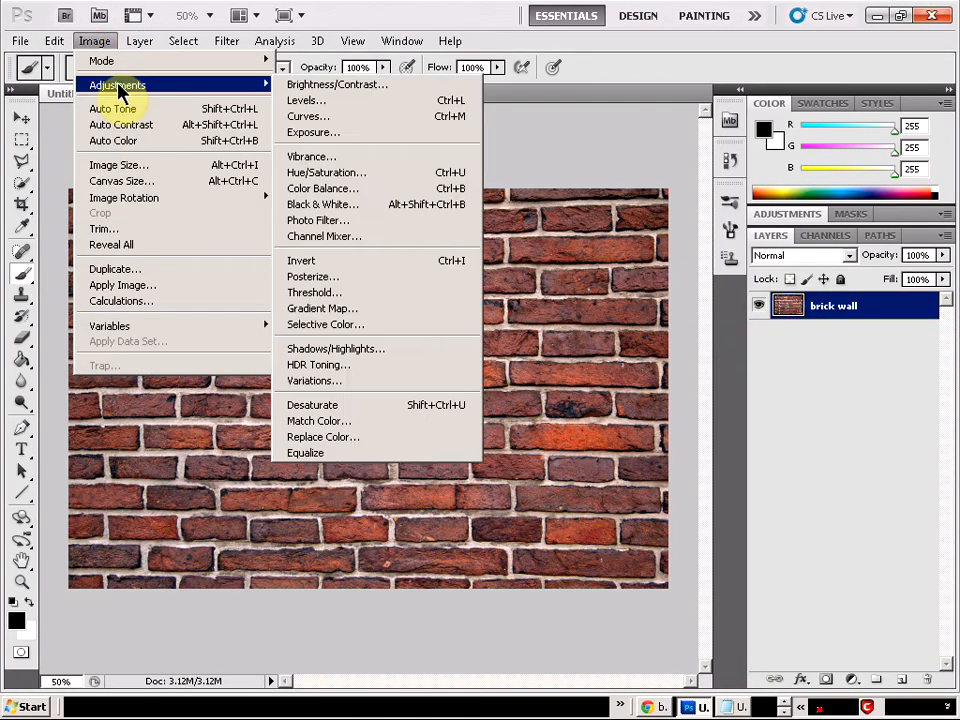
pyautogui.click(352, 178)
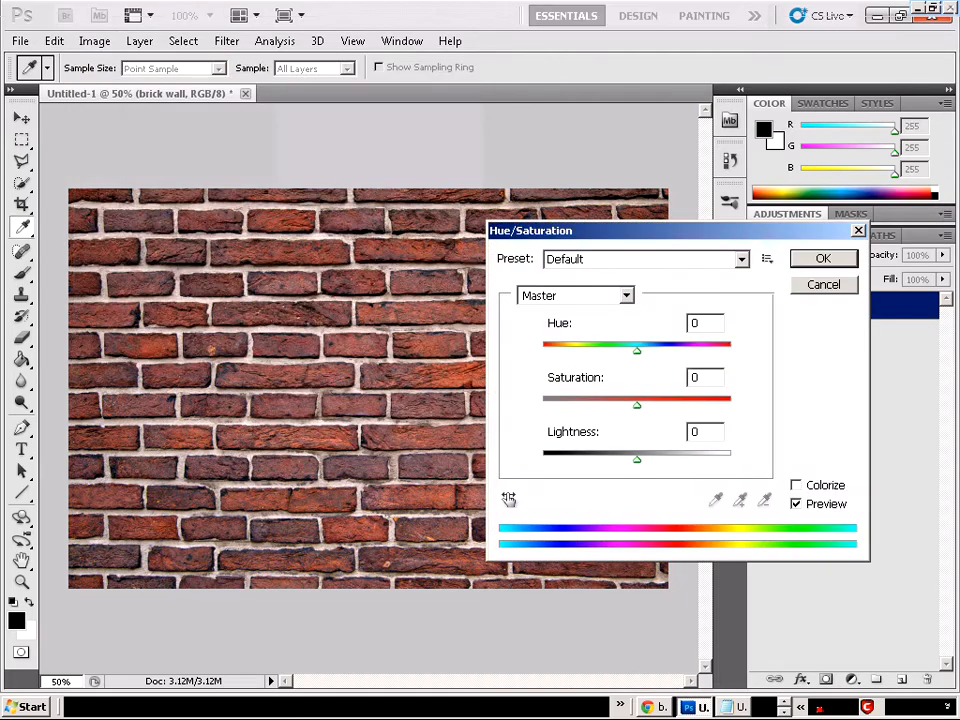
pyautogui.hotkey('alt', 'Tab')
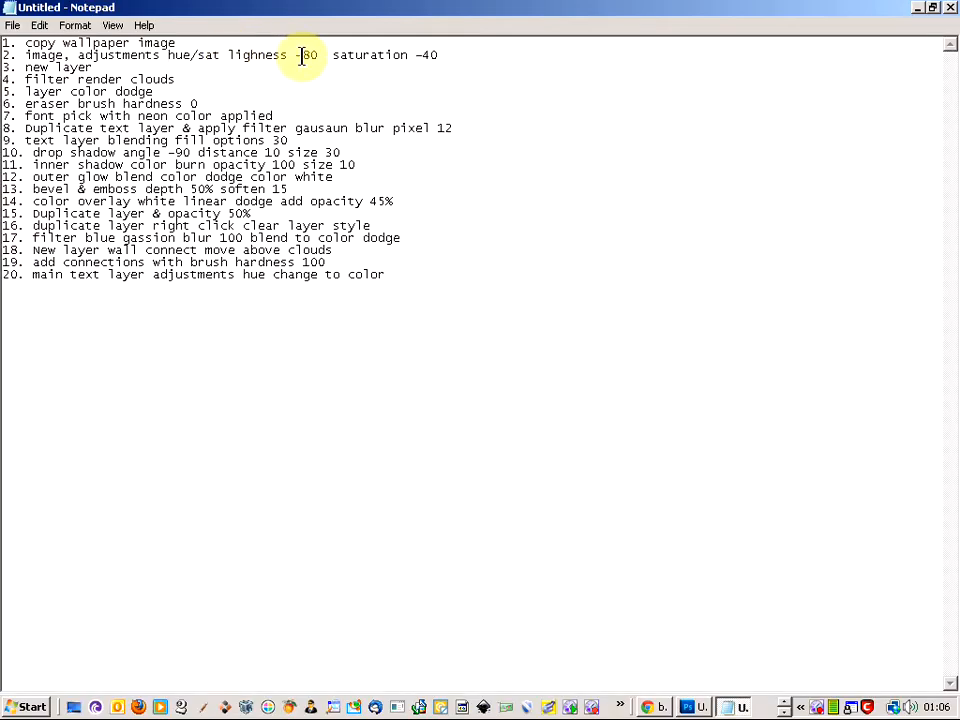
pyautogui.hotkey('alt', 'Tab')
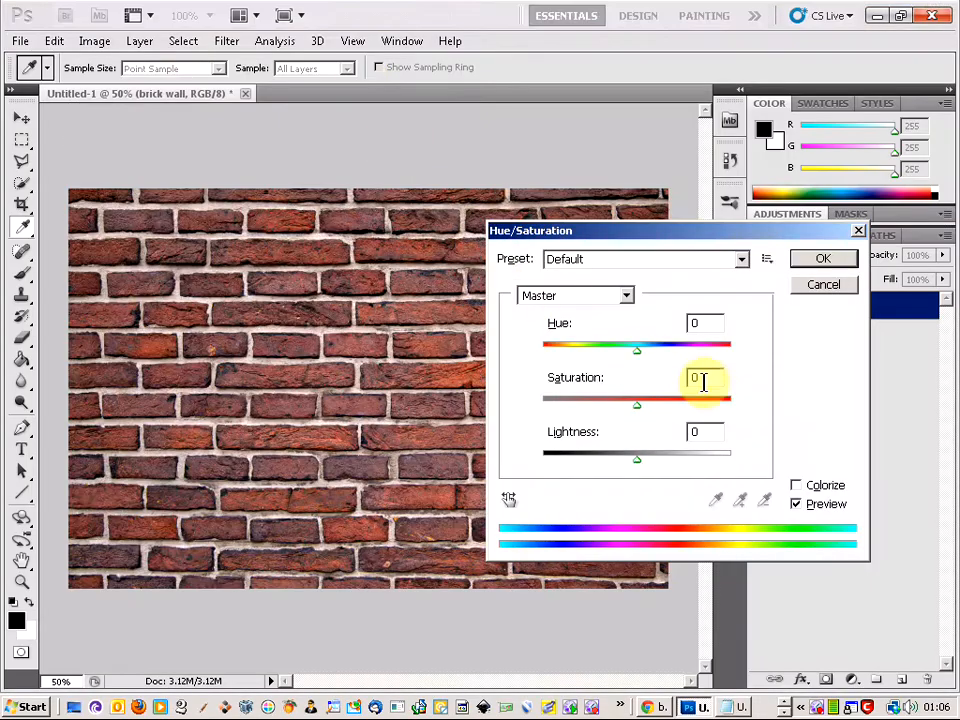
pyautogui.write('-80')
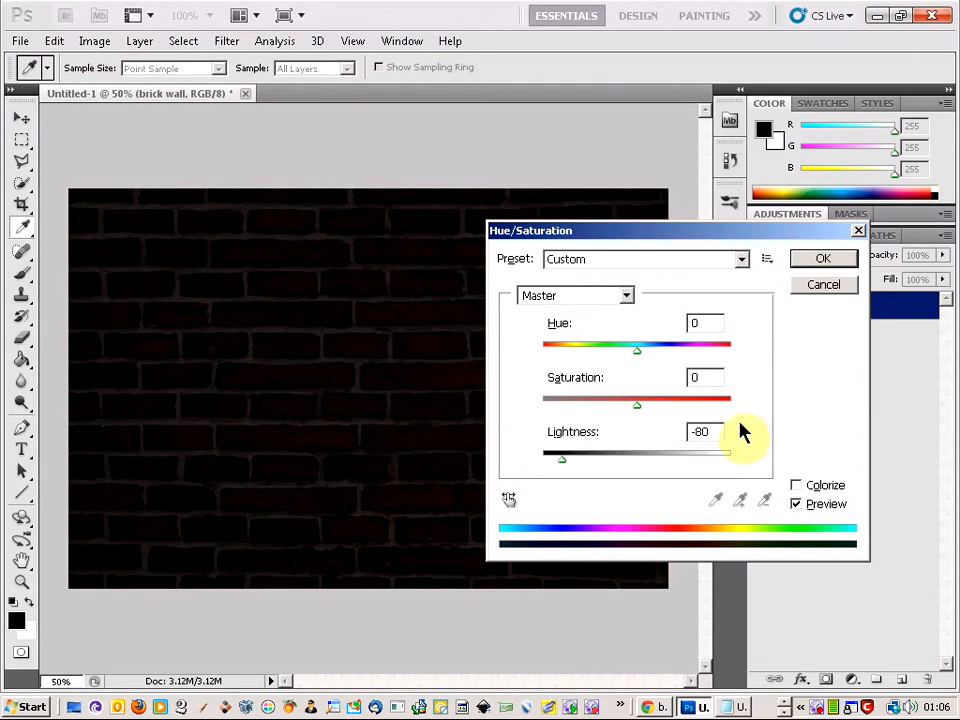
pyautogui.click(700, 377)
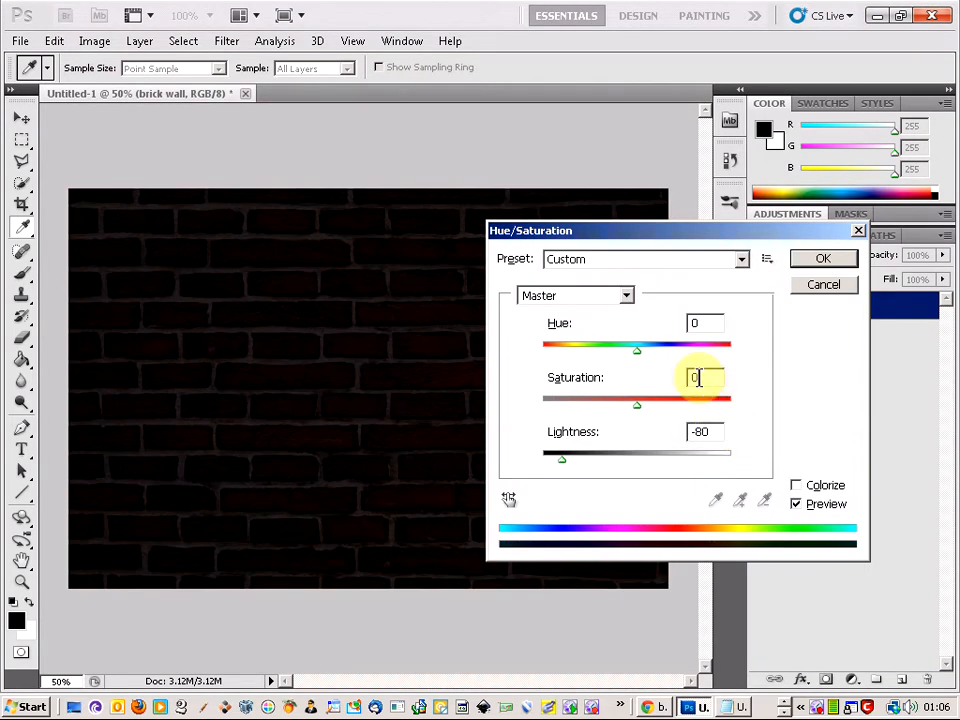
pyautogui.write('-4')
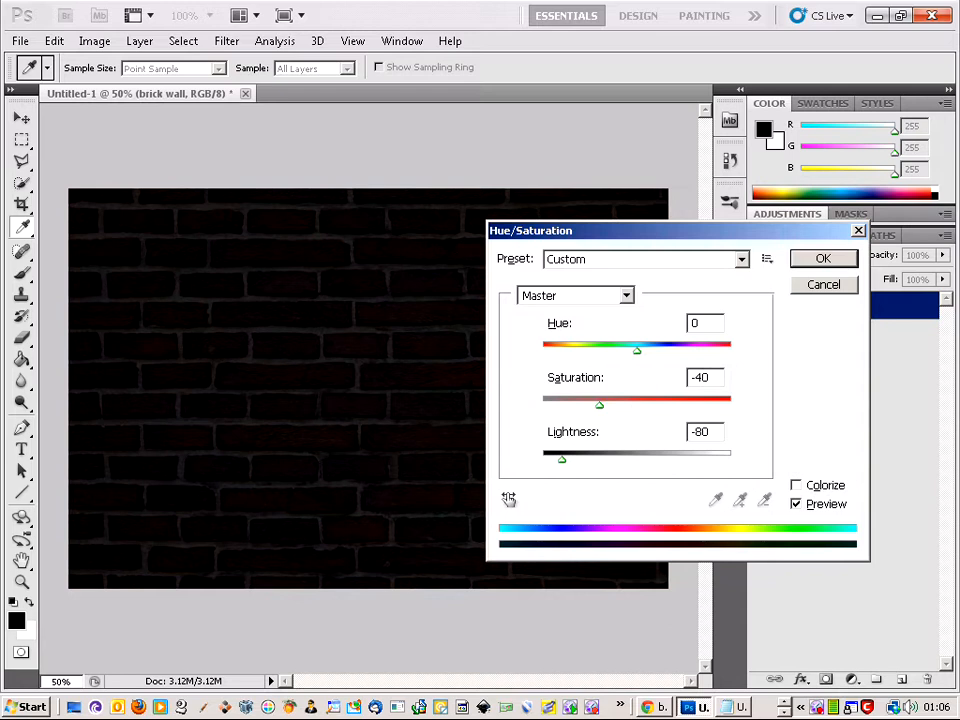
pyautogui.press('Return')
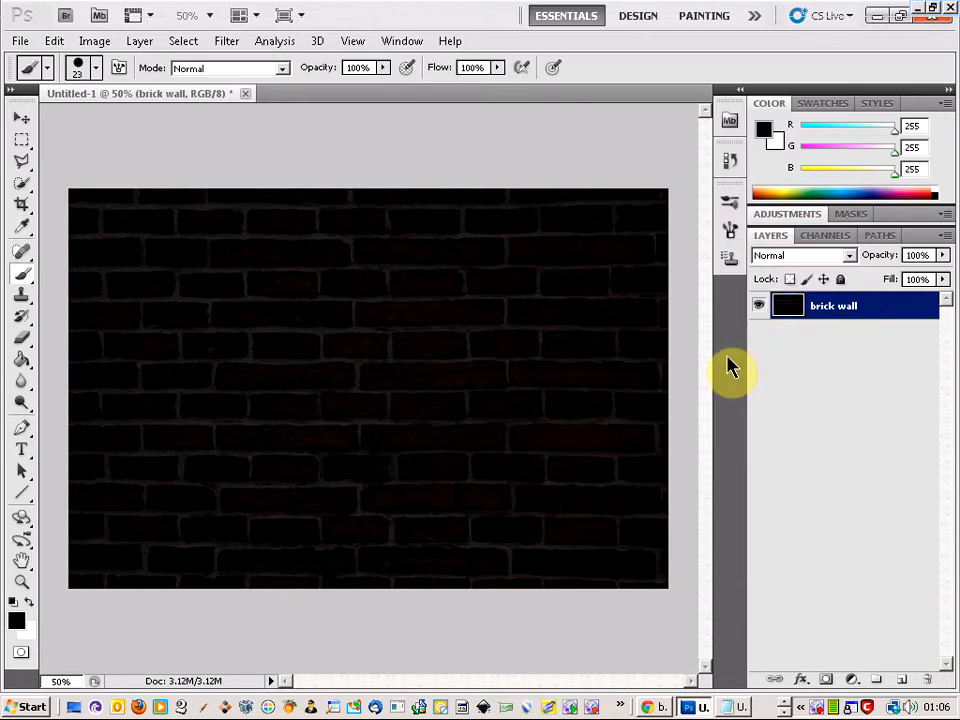
# - Check the Notepad list, add a new layer above the brick wall in Photoshop, and fill it with the Render Clouds filter
pyautogui.hotkey('alt', 'Tab')
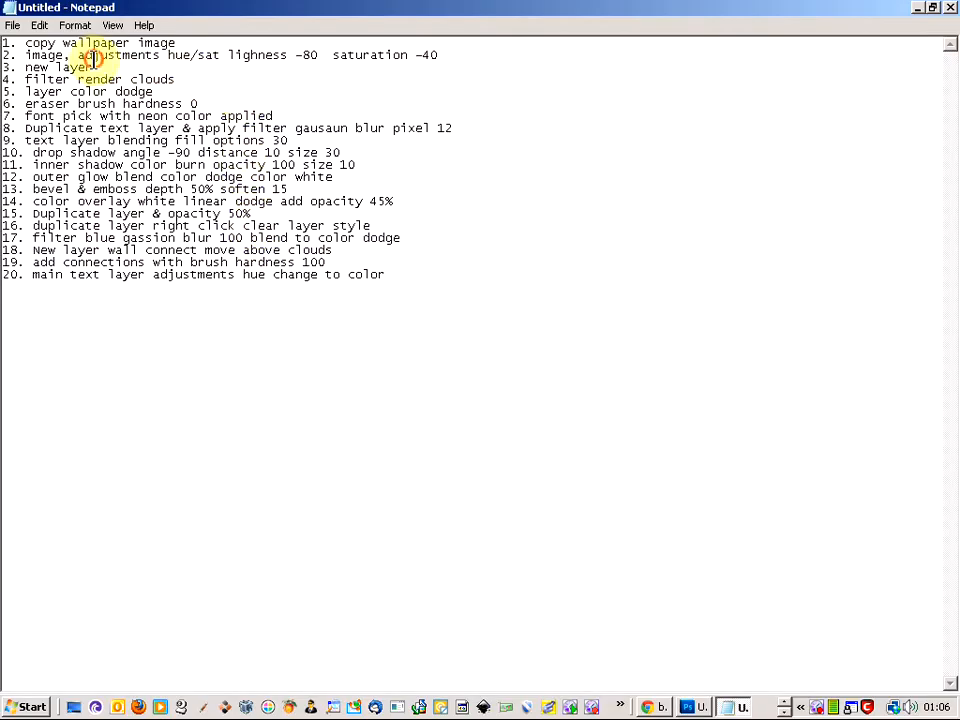
pyautogui.hotkey('alt', 'Tab')
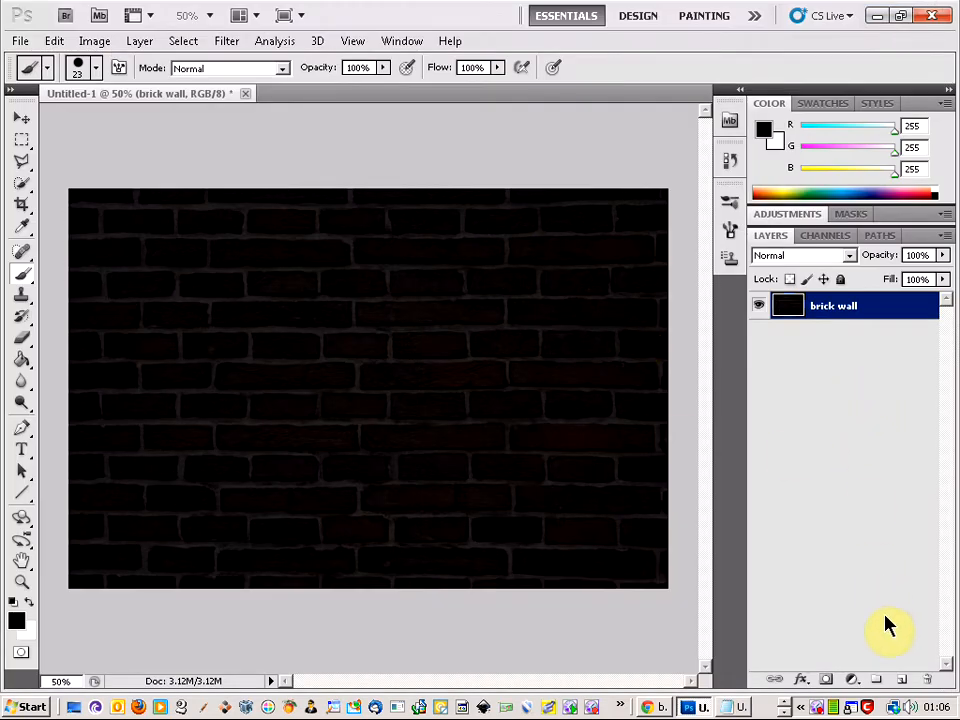
pyautogui.click(901, 682)
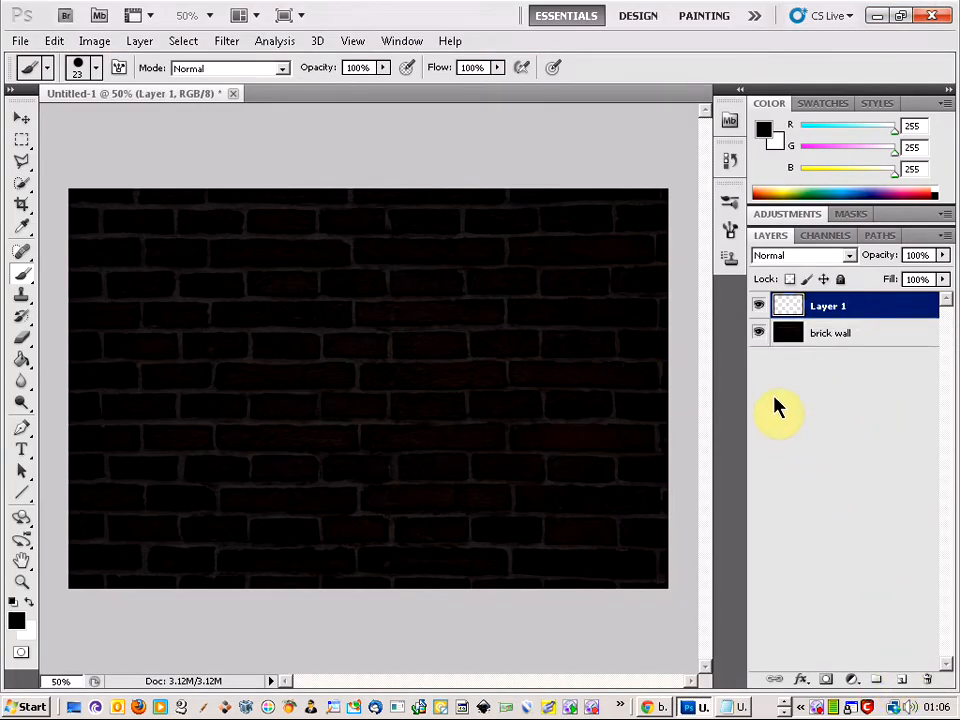
pyautogui.click(224, 44)
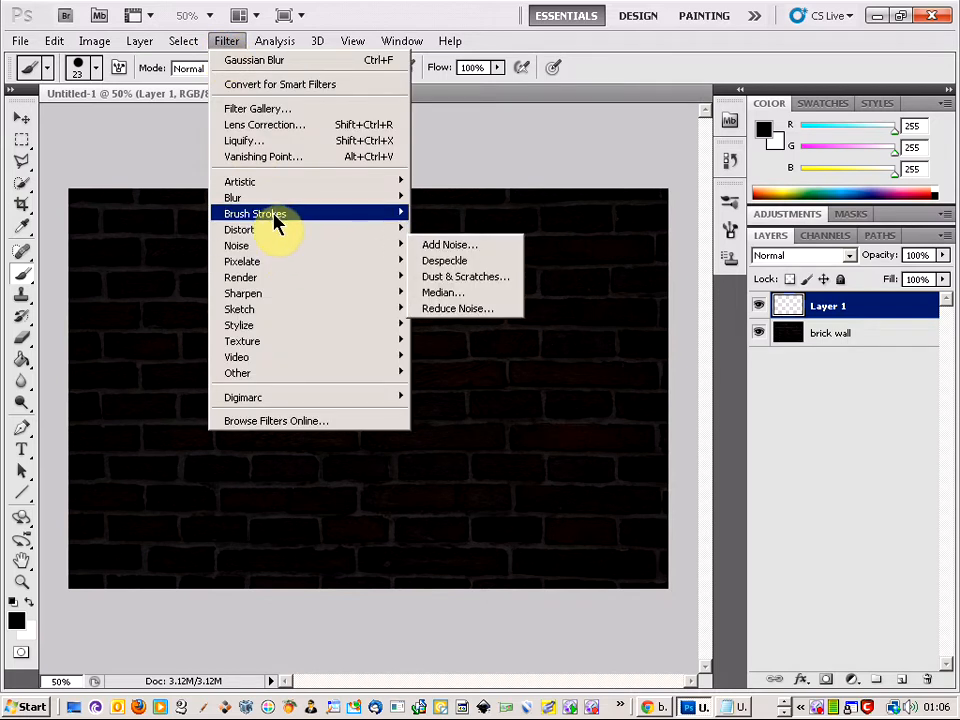
pyautogui.moveTo(274, 278)
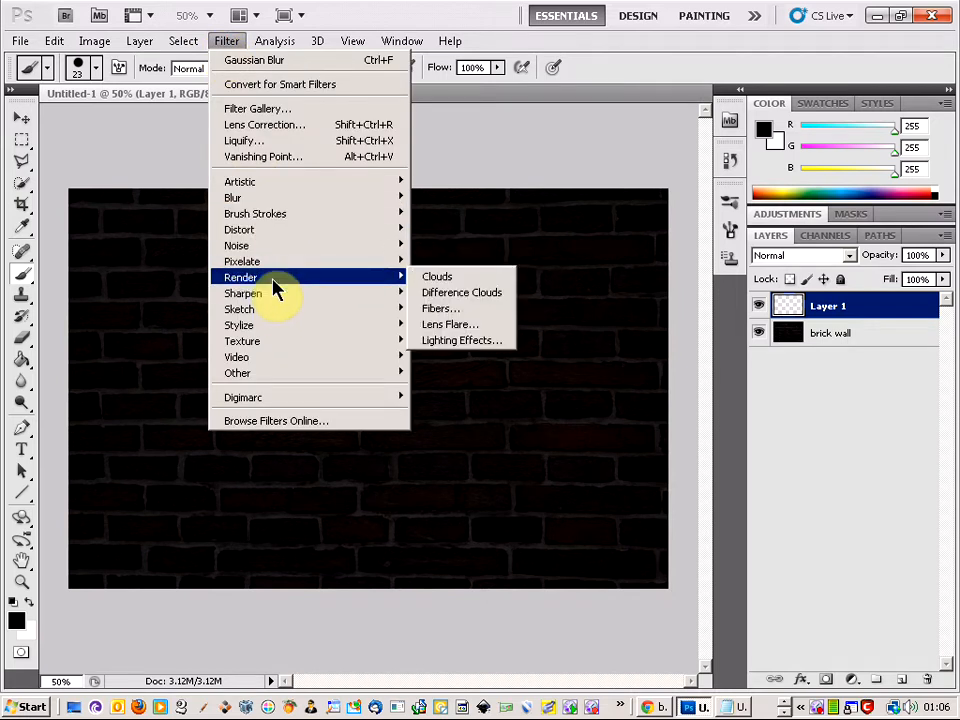
pyautogui.click(438, 277)
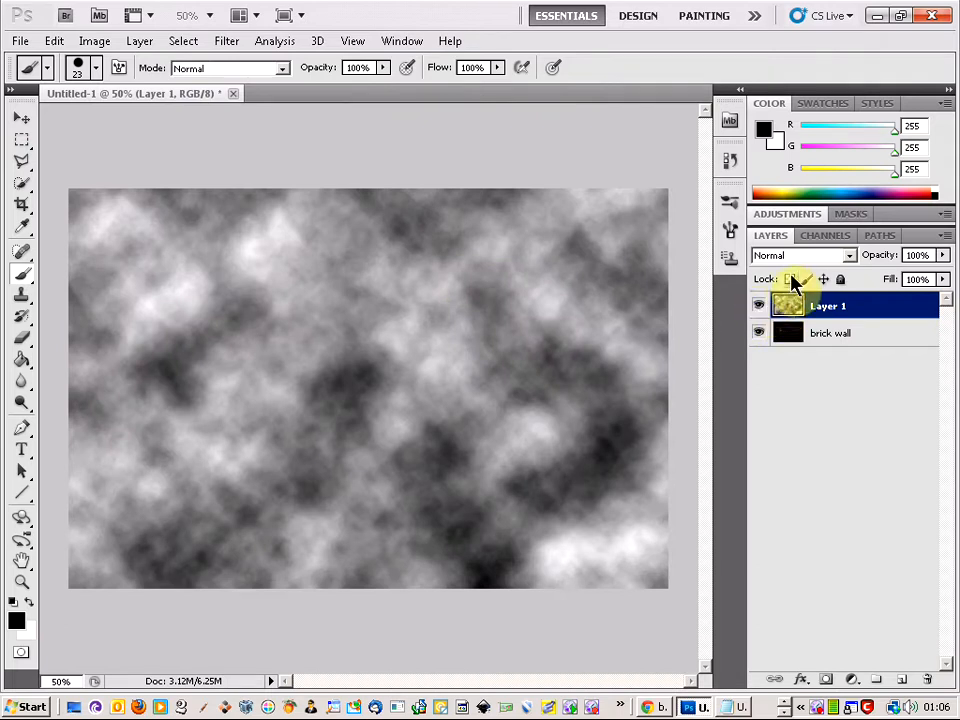
# - Rename the clouds layer to "clouds filter"
pyautogui.rightClick(843, 324)
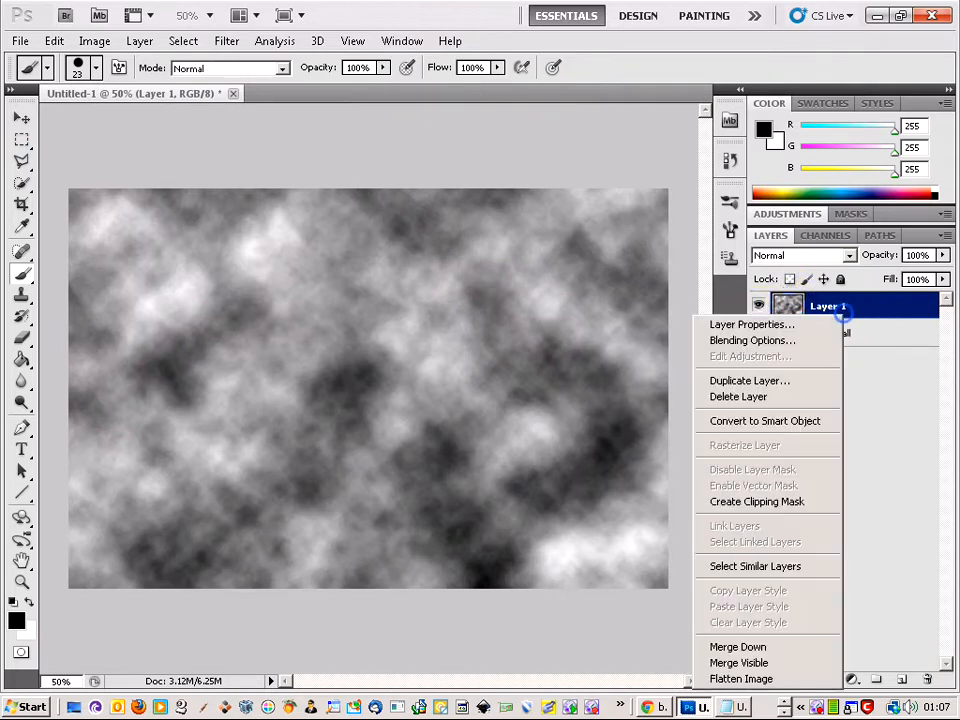
pyautogui.click(805, 326)
pyautogui.write('clouds filter')
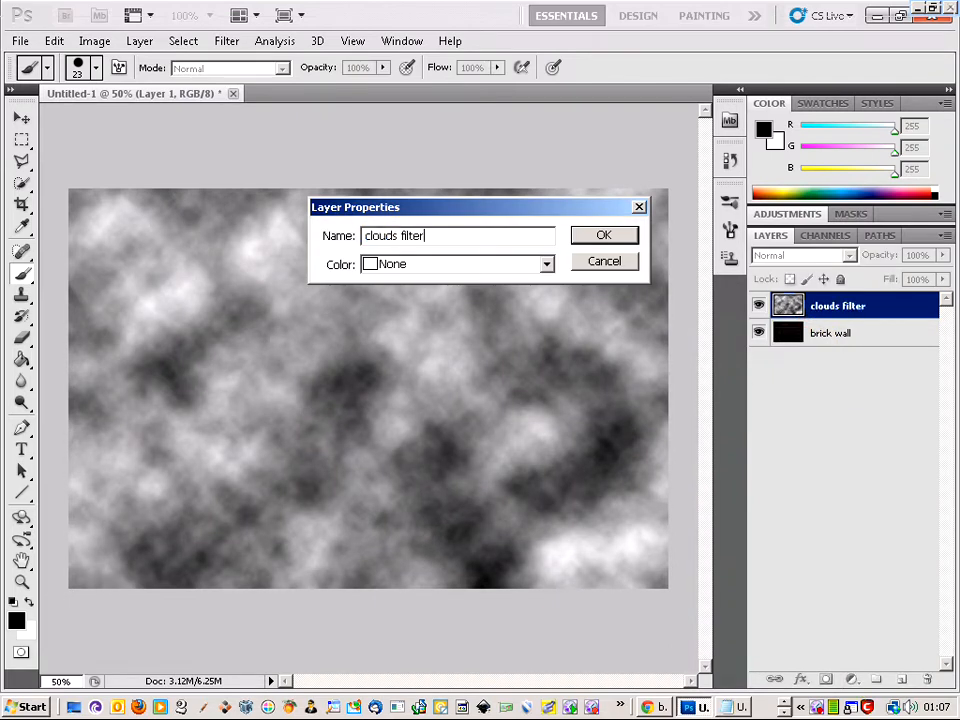
pyautogui.press('Return')
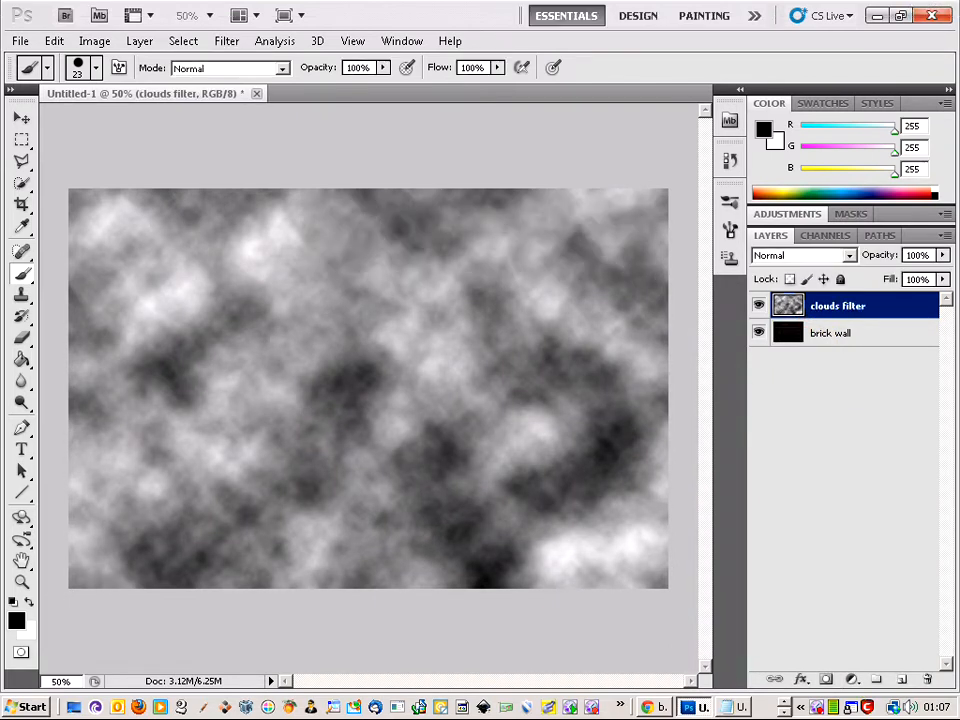
# - Check the Notepad list, set the clouds filter layer's blend mode to Color Dodge in Photoshop, and hide the layer for comparison
pyautogui.hotkey('alt', 'Tab')
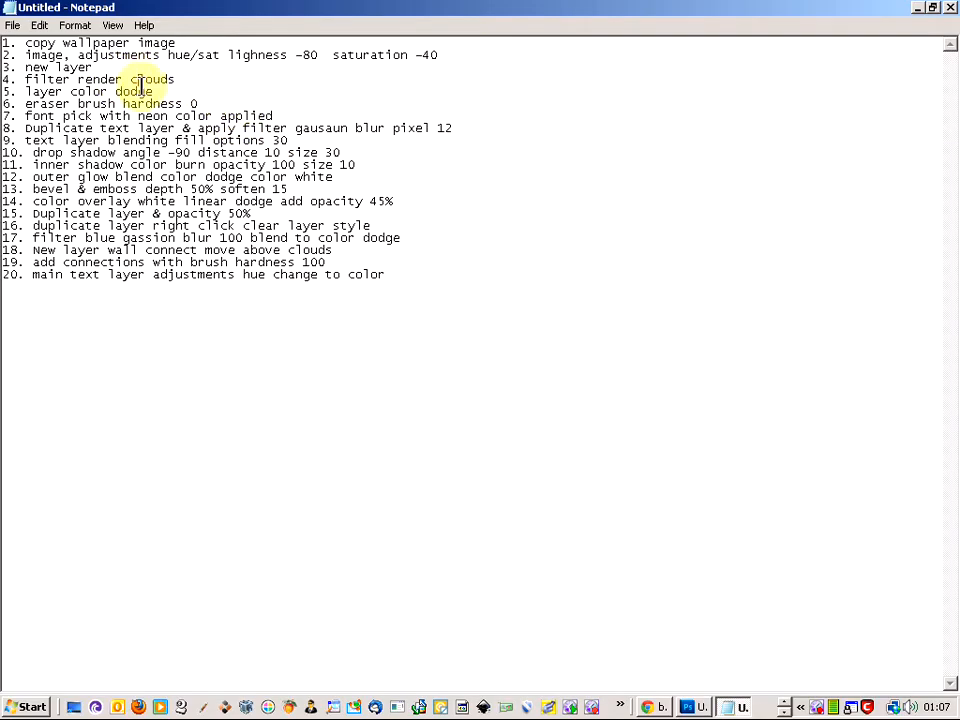
pyautogui.hotkey('alt', 'Tab')
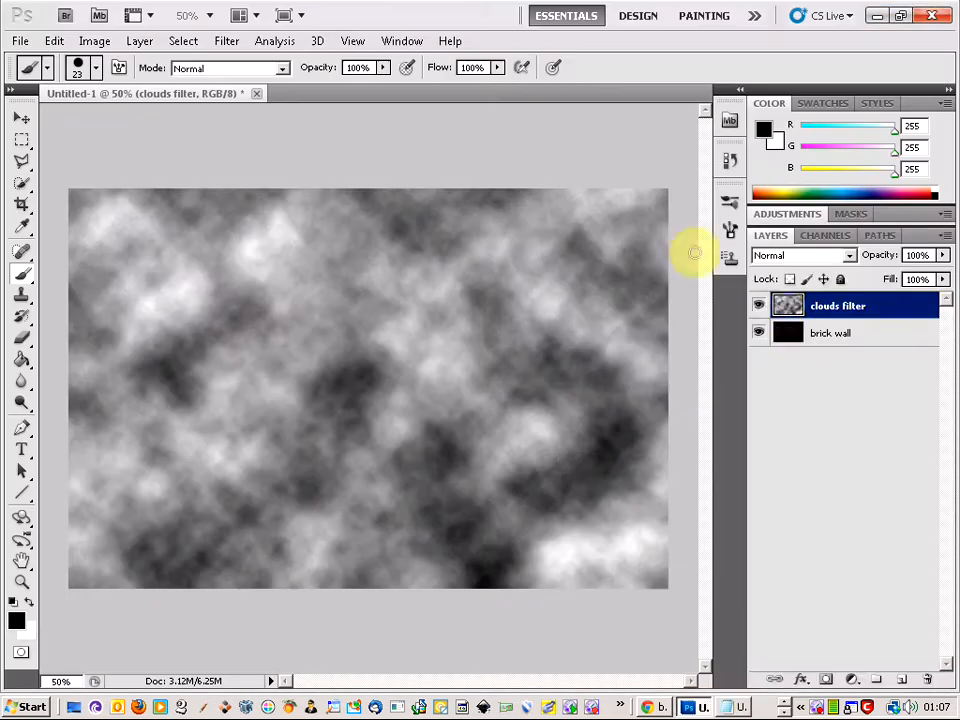
pyautogui.click(843, 257)
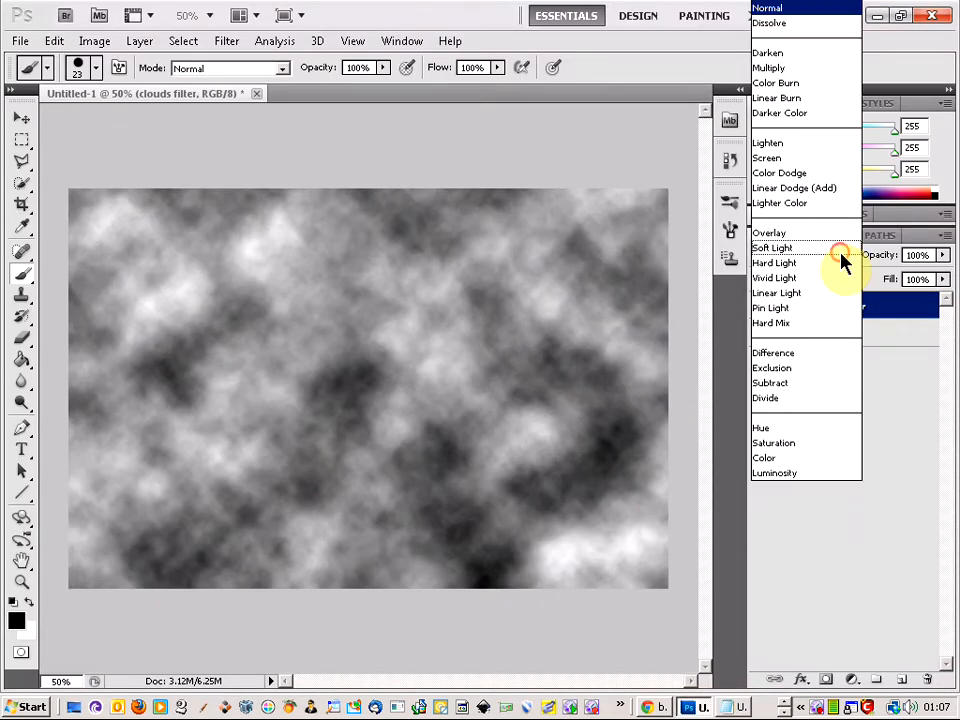
pyautogui.click(815, 177)
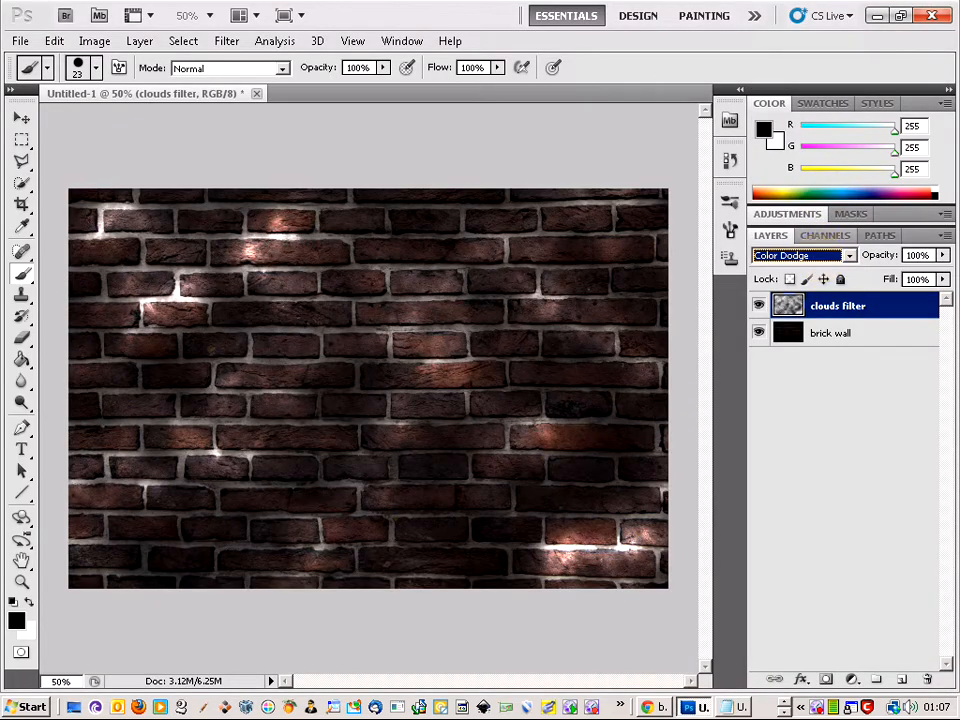
pyautogui.click(759, 307)
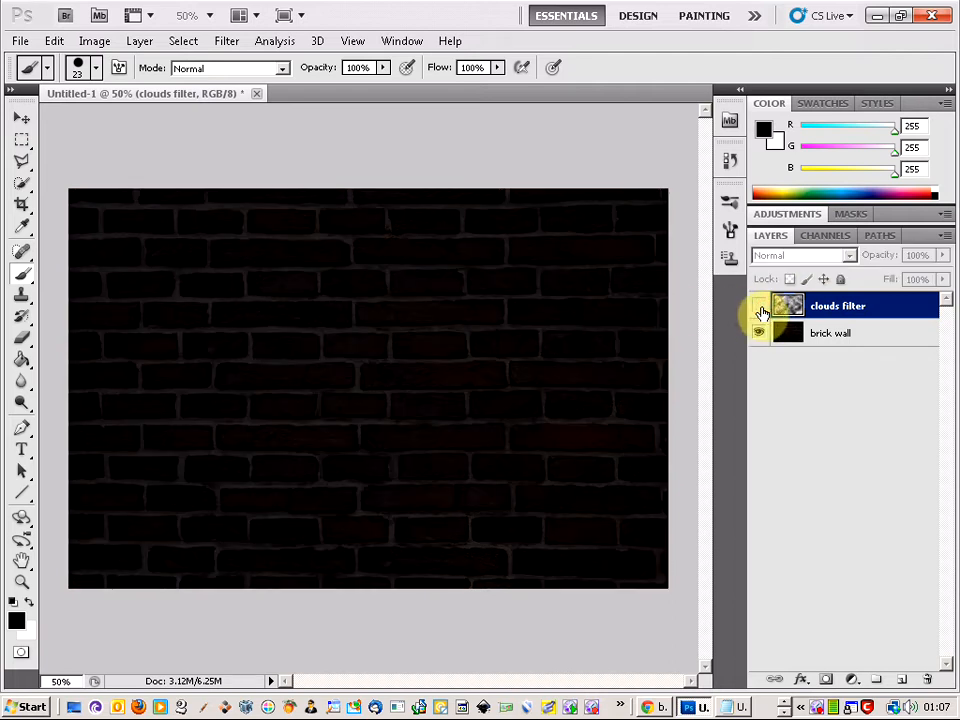
# - Show the clouds filter layer, select the Eraser, and check its brush hardness of 0% against the Notepad list
pyautogui.click(759, 307)
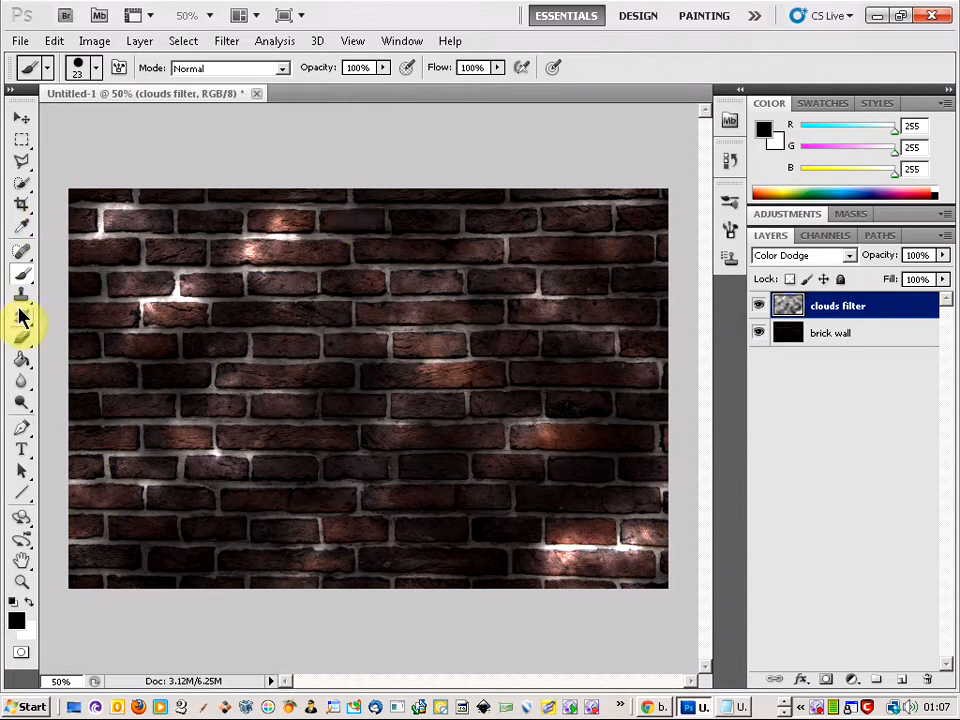
pyautogui.click(21, 341)
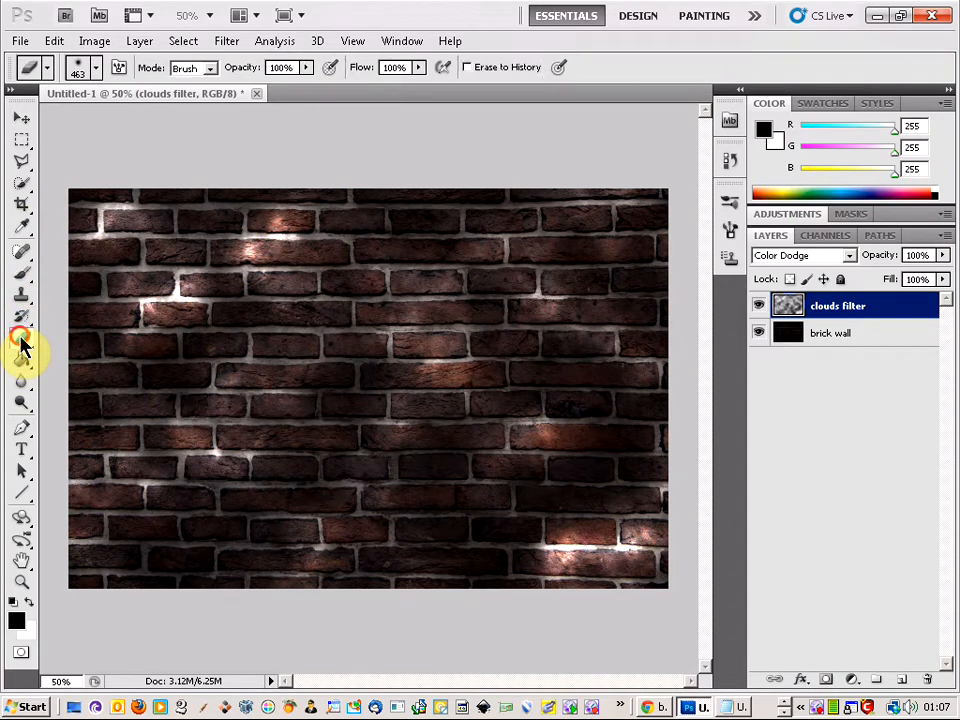
pyautogui.click(96, 70)
pyautogui.hotkey('alt', 'Tab')
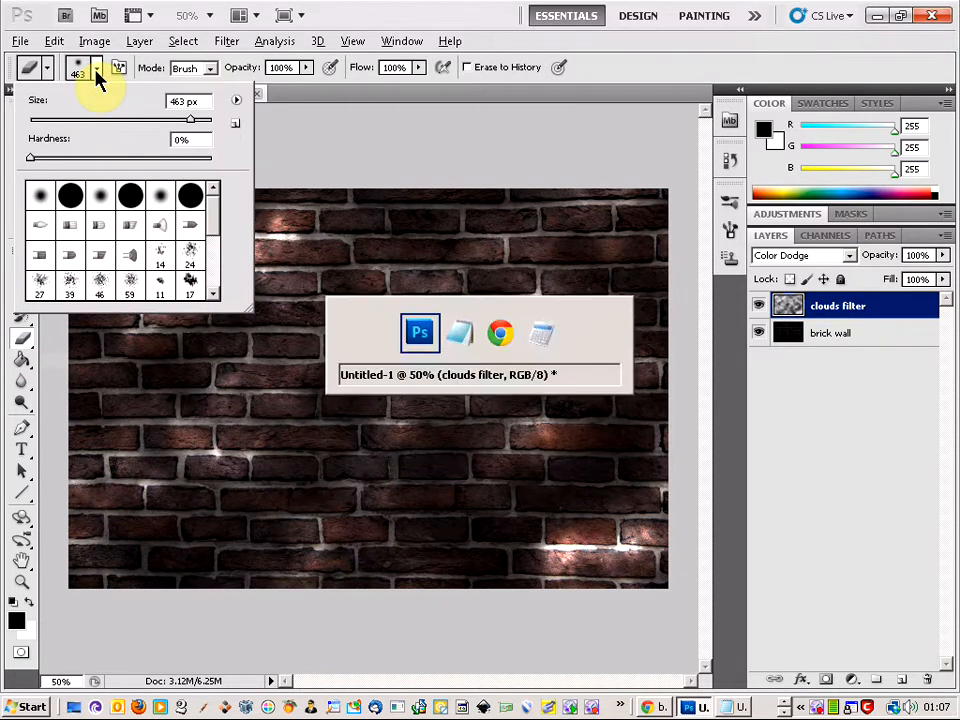
pyautogui.hotkey('alt', 'Tab')
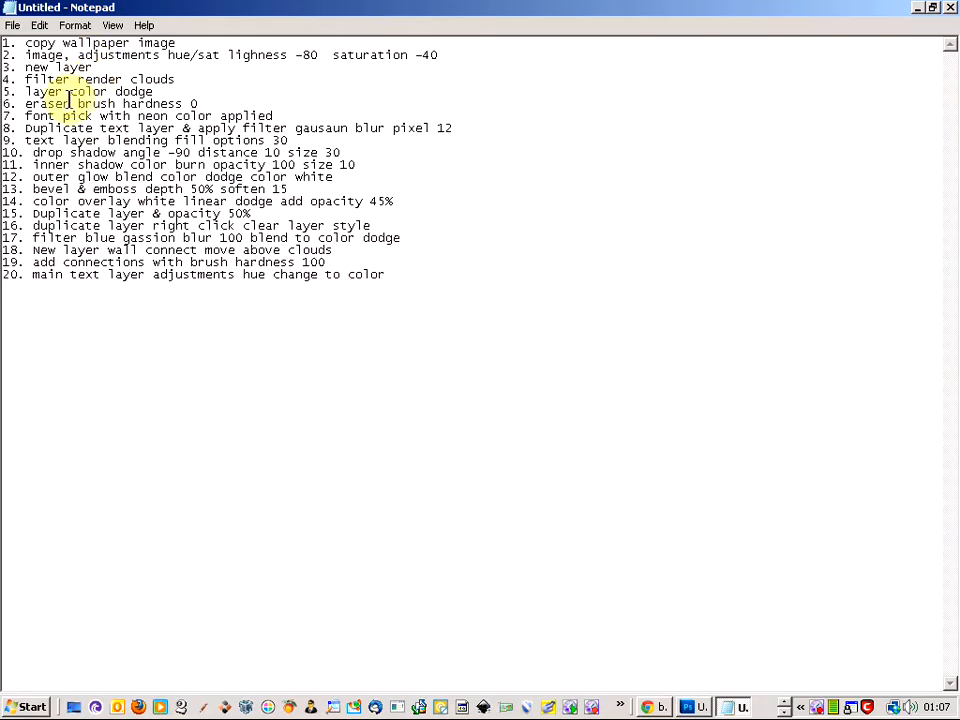
pyautogui.click(101, 105)
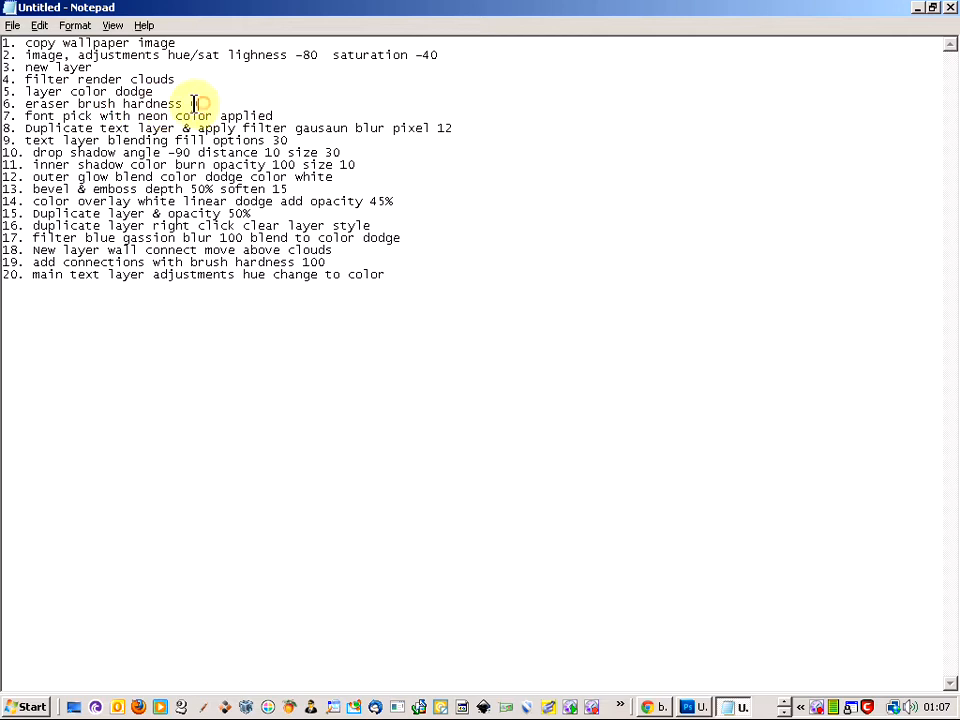
pyautogui.hotkey('alt', 'Tab')
pyautogui.click(92, 70)
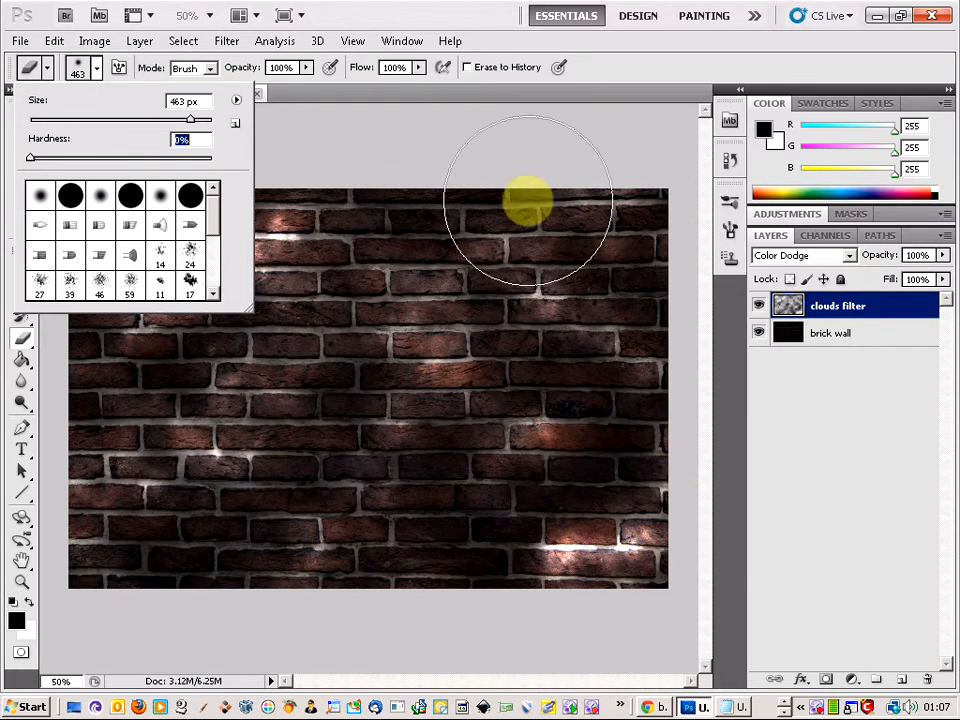
# - Erase the clouds filter layer around all the edges of the image with the soft 463 px eraser to darken the borders
pyautogui.click(636, 195)
pyautogui.click(536, 177)
pyautogui.moveTo(536, 177)
pyautogui.mouseDown()
pyautogui.moveTo(107, 180)
pyautogui.moveTo(88, 232)
pyautogui.moveTo(79, 450)
pyautogui.mouseUp()
pyautogui.moveTo(93, 553)
pyautogui.mouseDown()
pyautogui.moveTo(101, 606)
pyautogui.moveTo(223, 639)
pyautogui.moveTo(598, 652)
pyautogui.moveTo(656, 583)
pyautogui.moveTo(688, 452)
pyautogui.mouseUp()
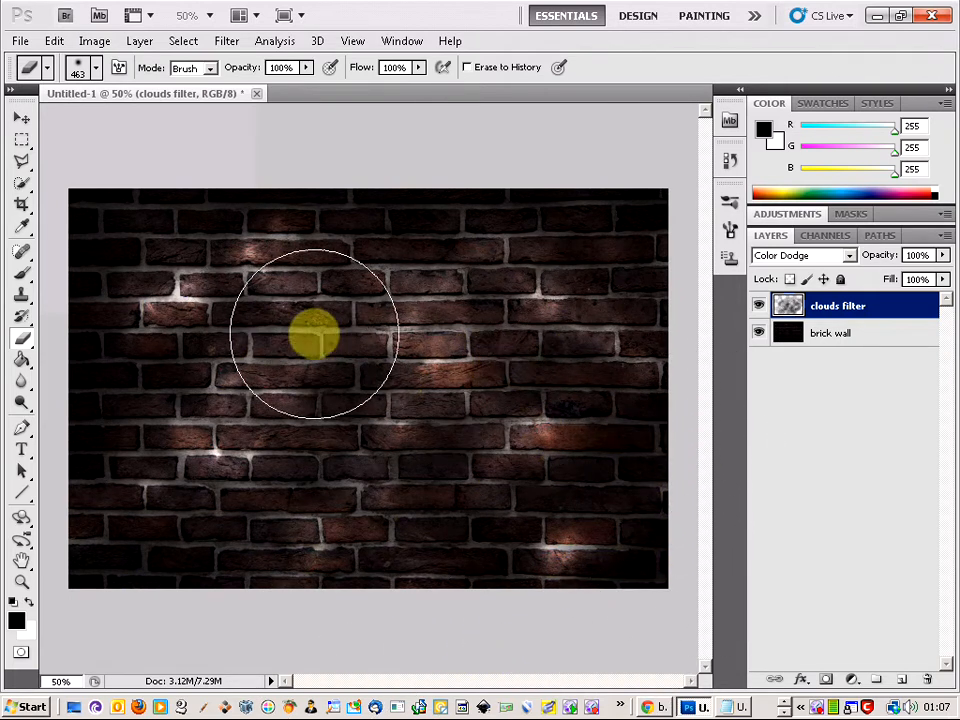
pyautogui.moveTo(579, 636)
pyautogui.mouseDown()
pyautogui.moveTo(262, 633)
pyautogui.moveTo(598, 613)
pyautogui.moveTo(699, 349)
pyautogui.moveTo(688, 338)
pyautogui.mouseUp()
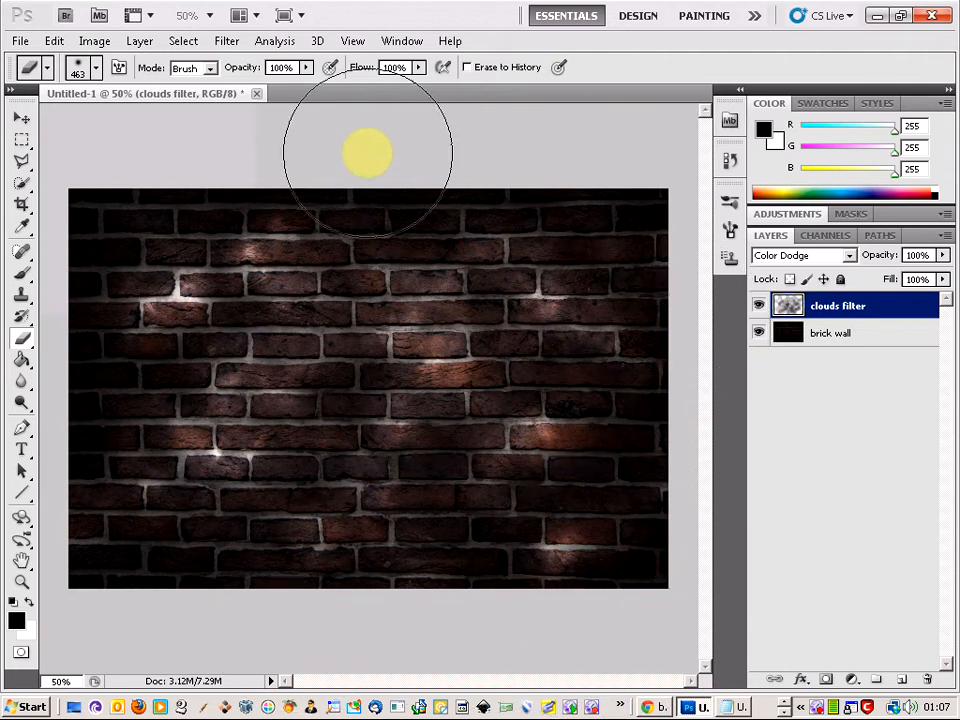
pyautogui.moveTo(274, 154); pyautogui.dragTo(463, 162)
pyautogui.click(463, 162)
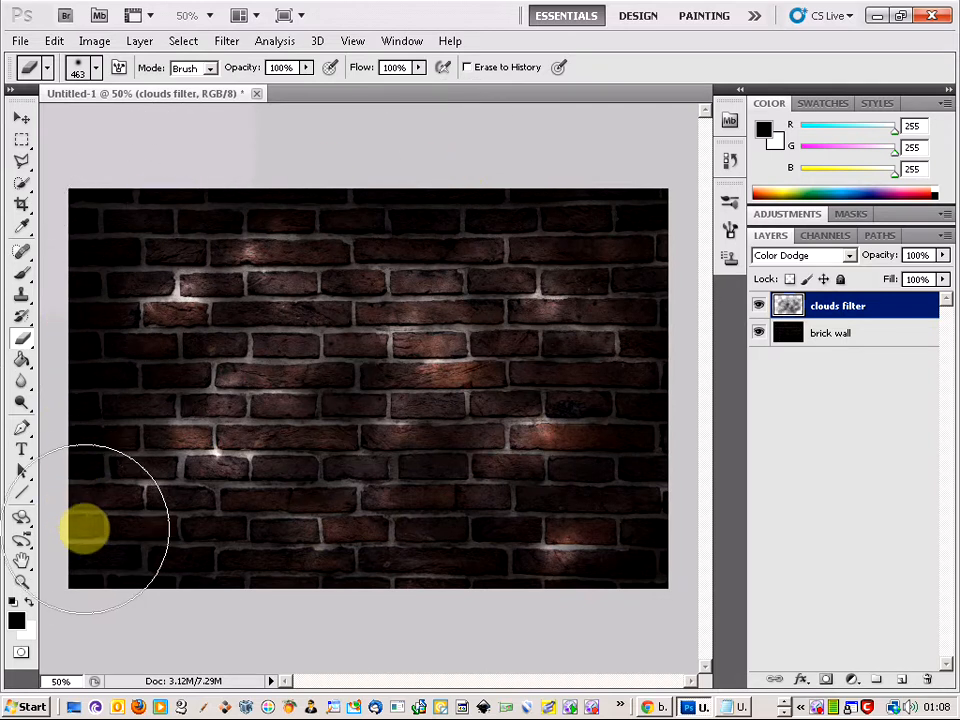
pyautogui.click(84, 527)
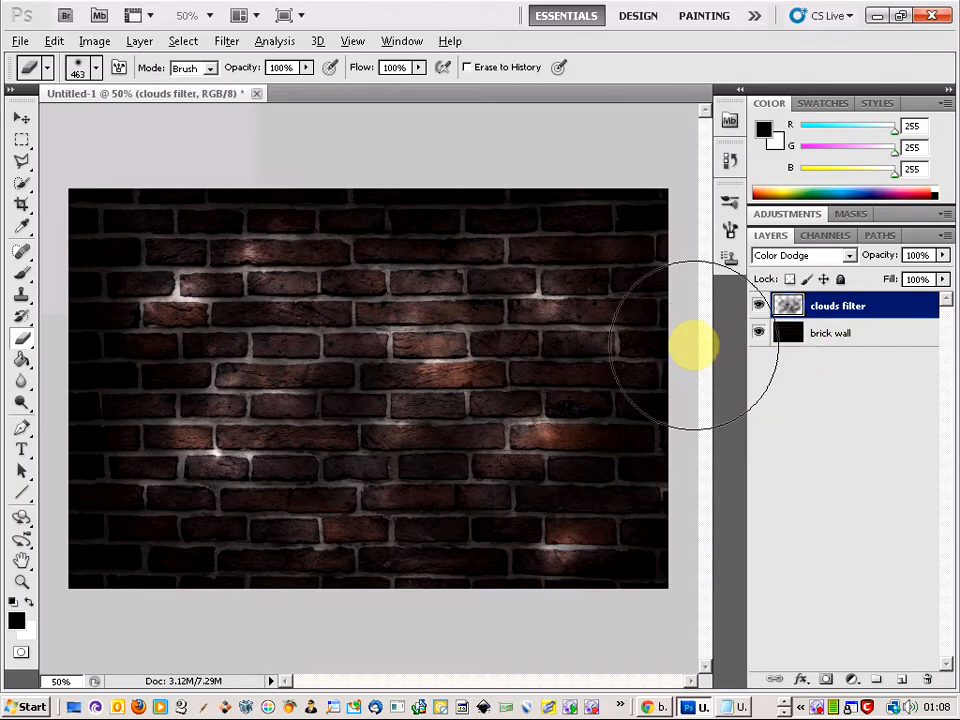
# - Check the Notepad list for the font and neon color step and return to Photoshop
pyautogui.hotkey('alt', 'Tab')
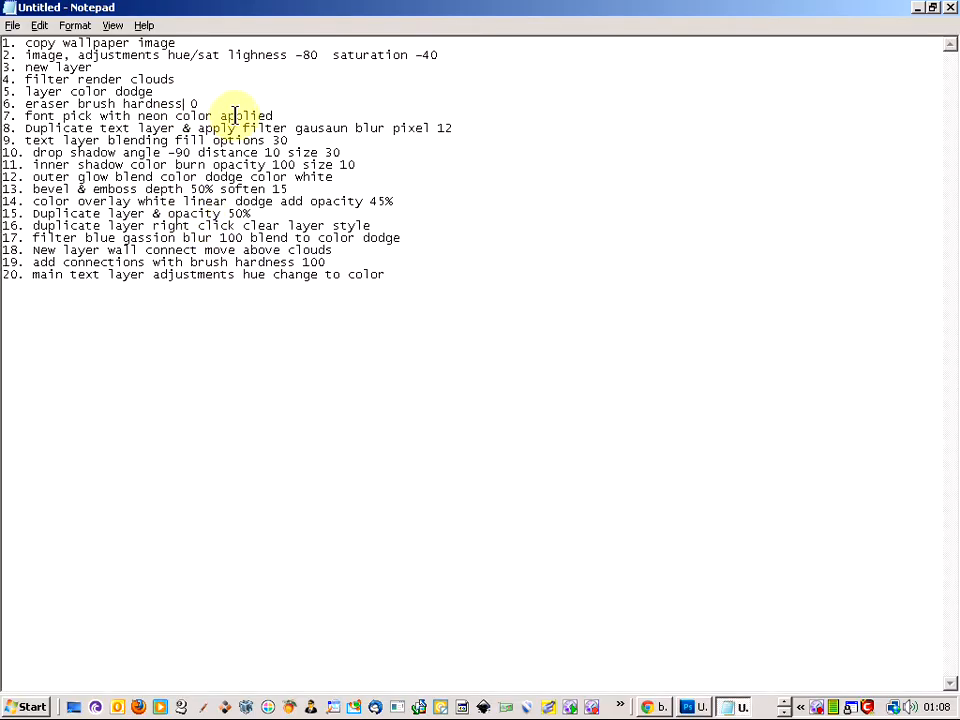
pyautogui.hotkey('alt', 'Tab')
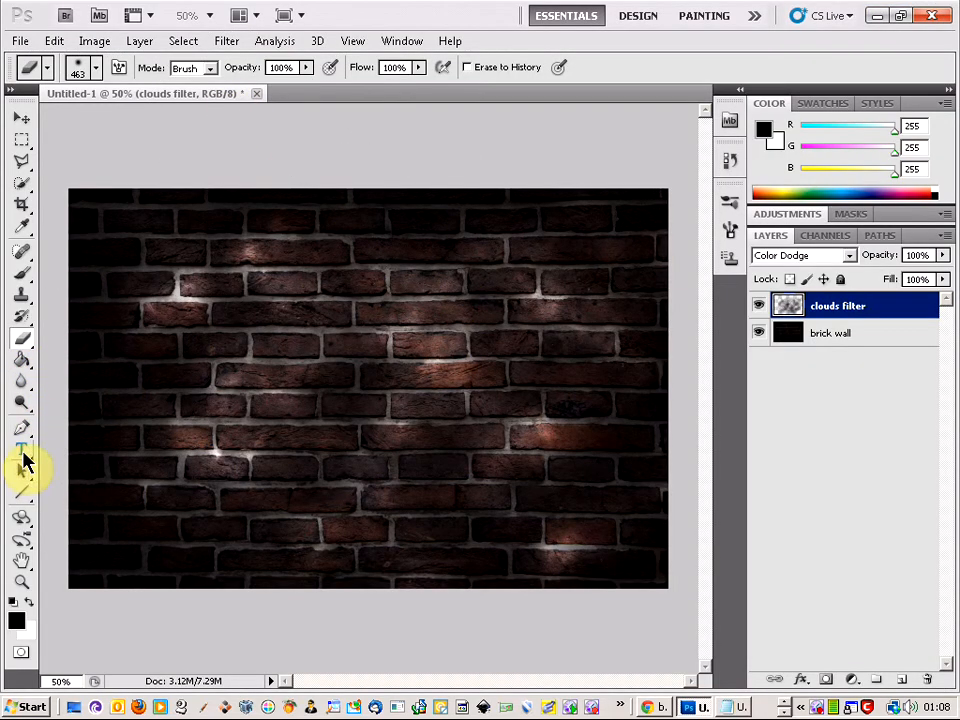
pyautogui.hotkey('alt', 'Tab')
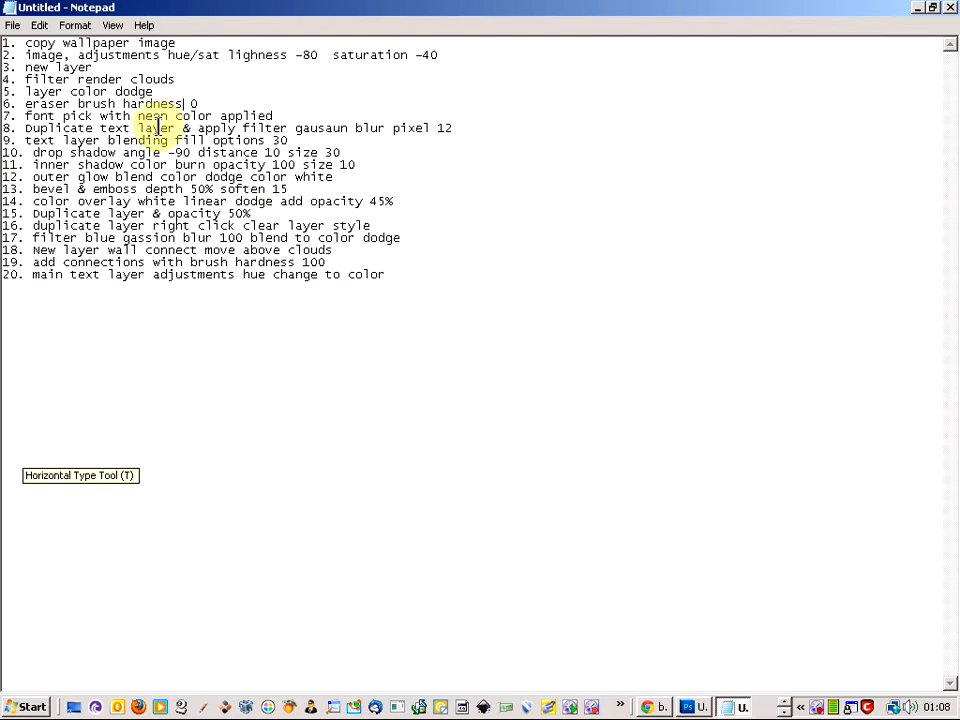
pyautogui.hotkey('alt', 'Tab')
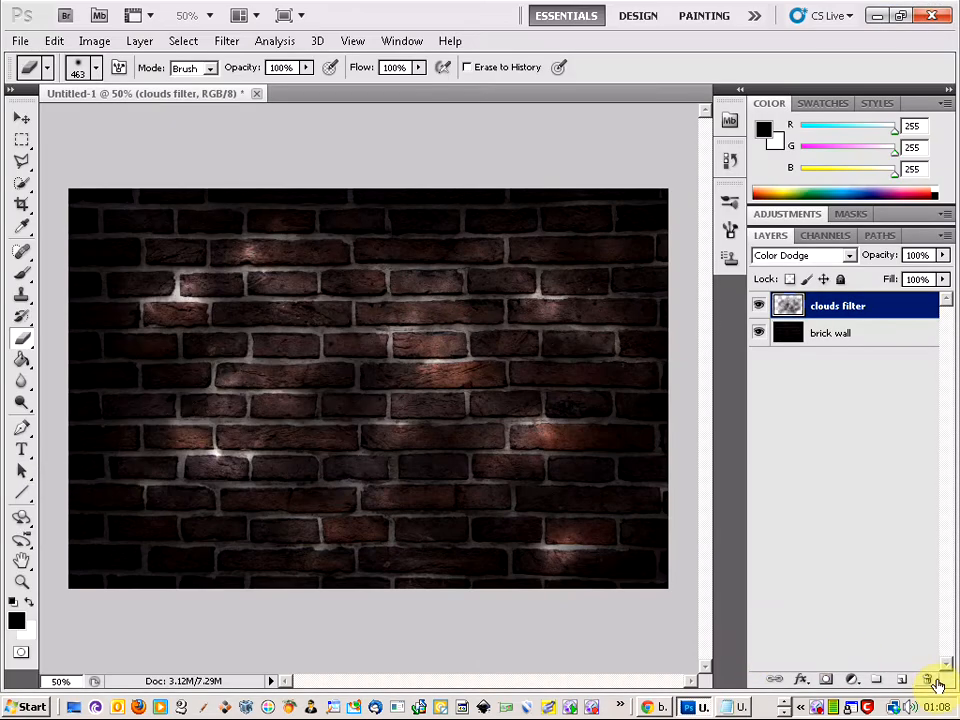
pyautogui.click(901, 682)
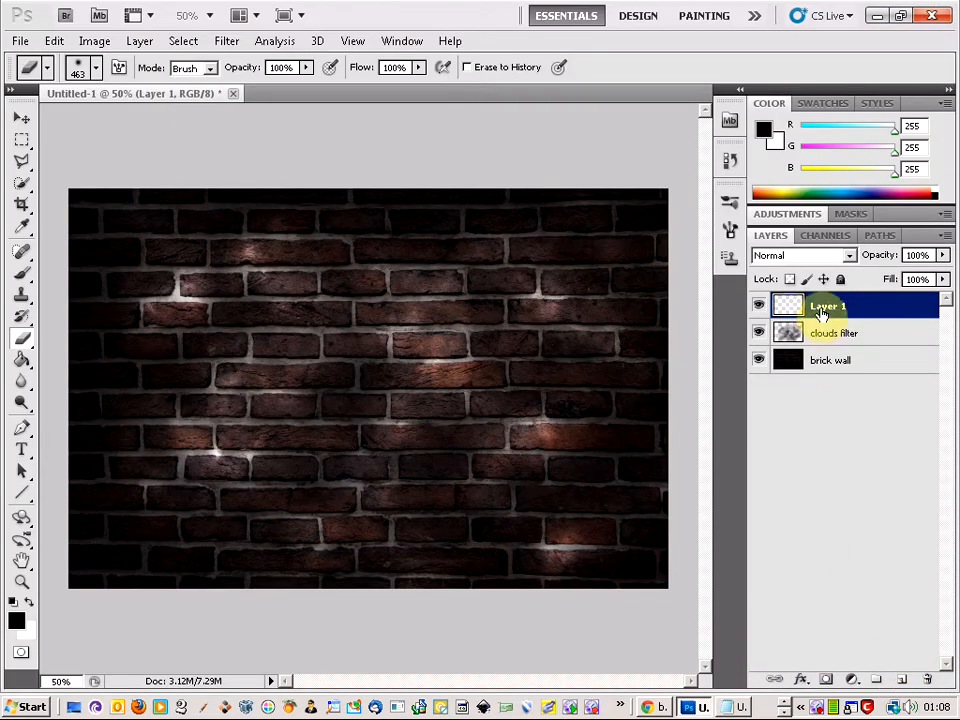
pyautogui.rightClick(823, 308)
pyautogui.click(810, 316)
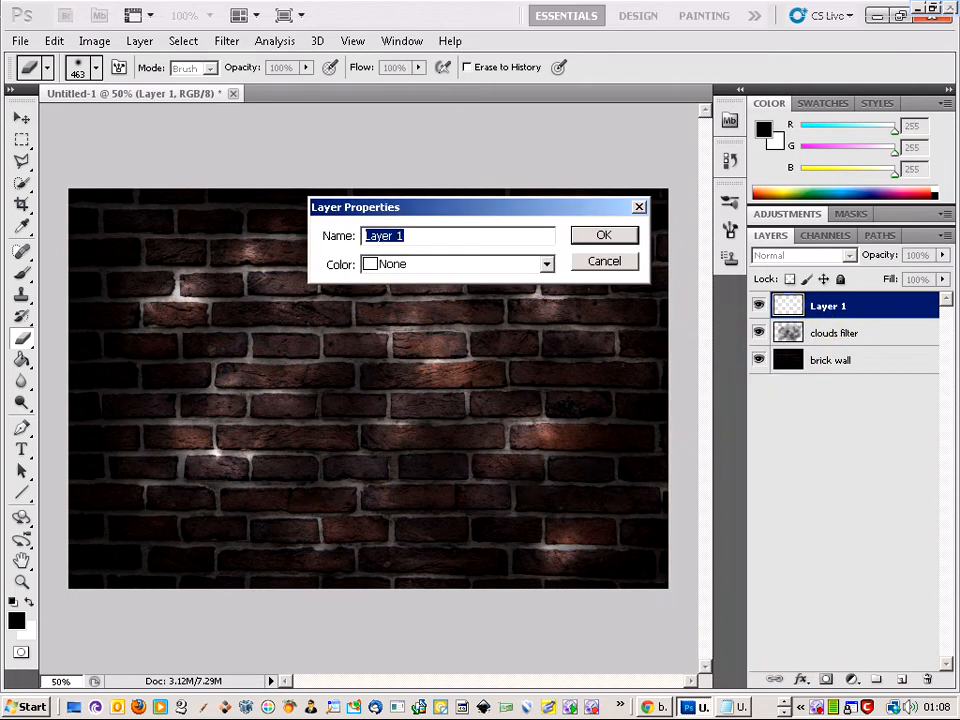
pyautogui.click(615, 264)
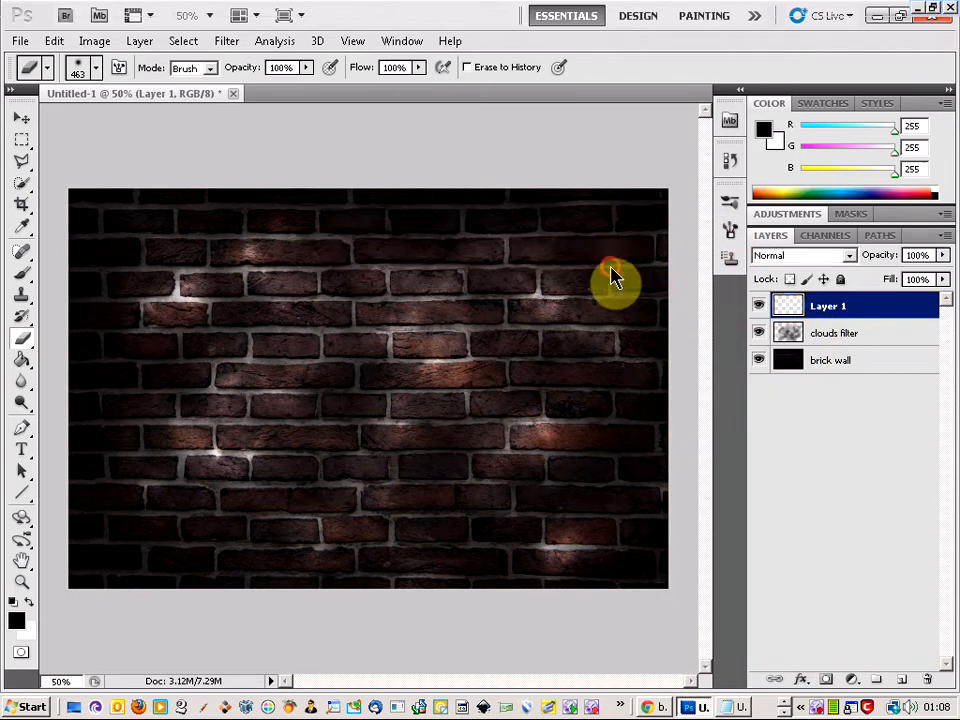
pyautogui.click(926, 680)
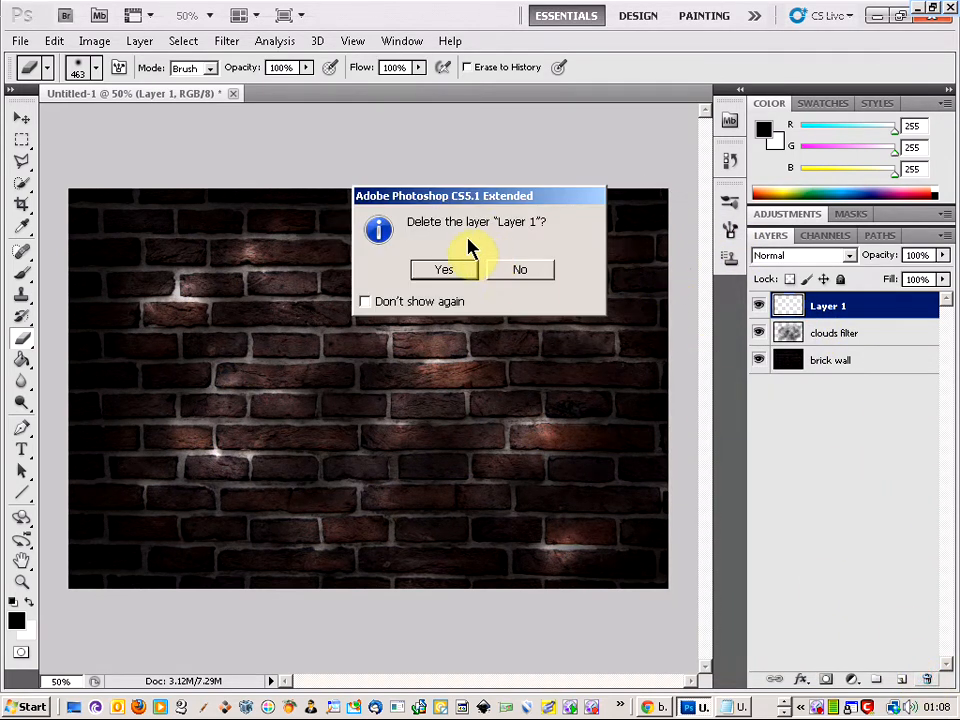
pyautogui.click(445, 270)
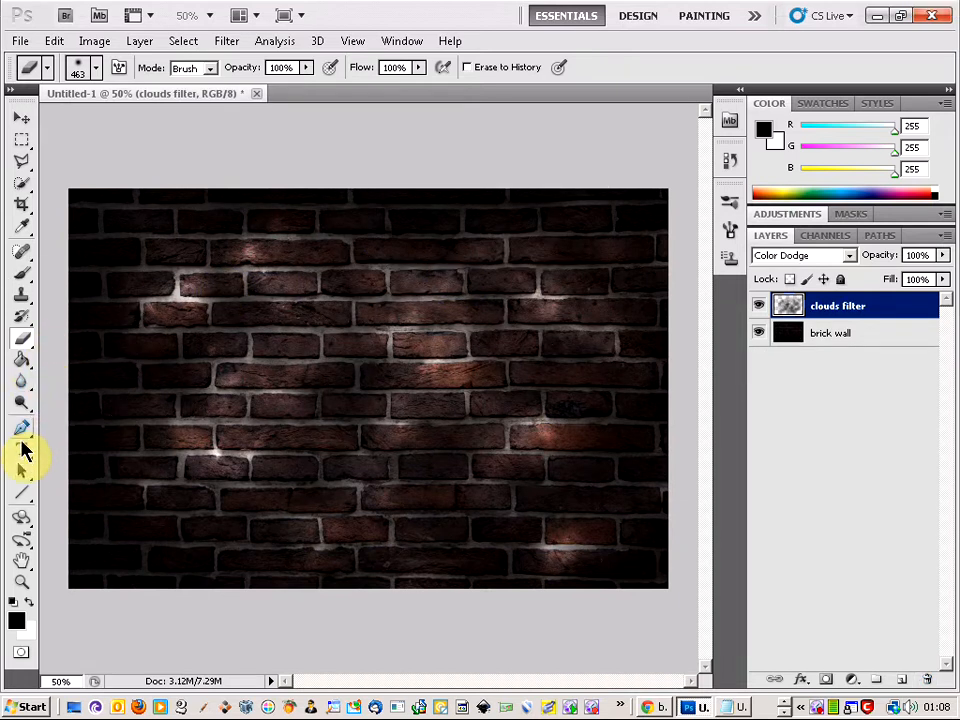
# - Draw a wide text box across the middle of the brick wall and choose the Arial font for it
pyautogui.click(22, 452)
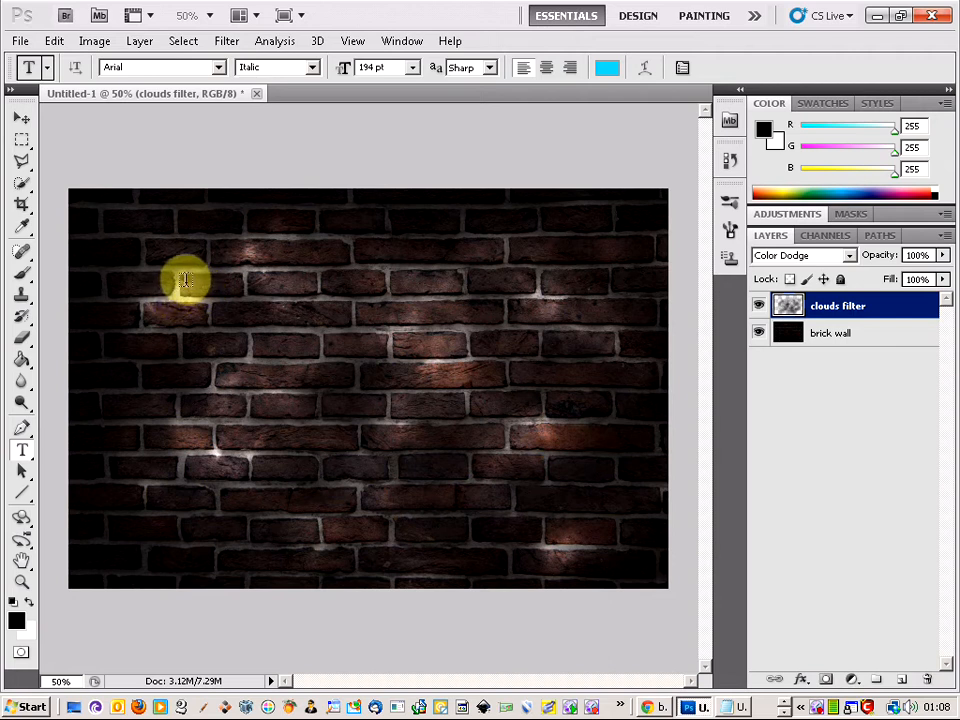
pyautogui.moveTo(183, 282); pyautogui.dragTo(579, 461)
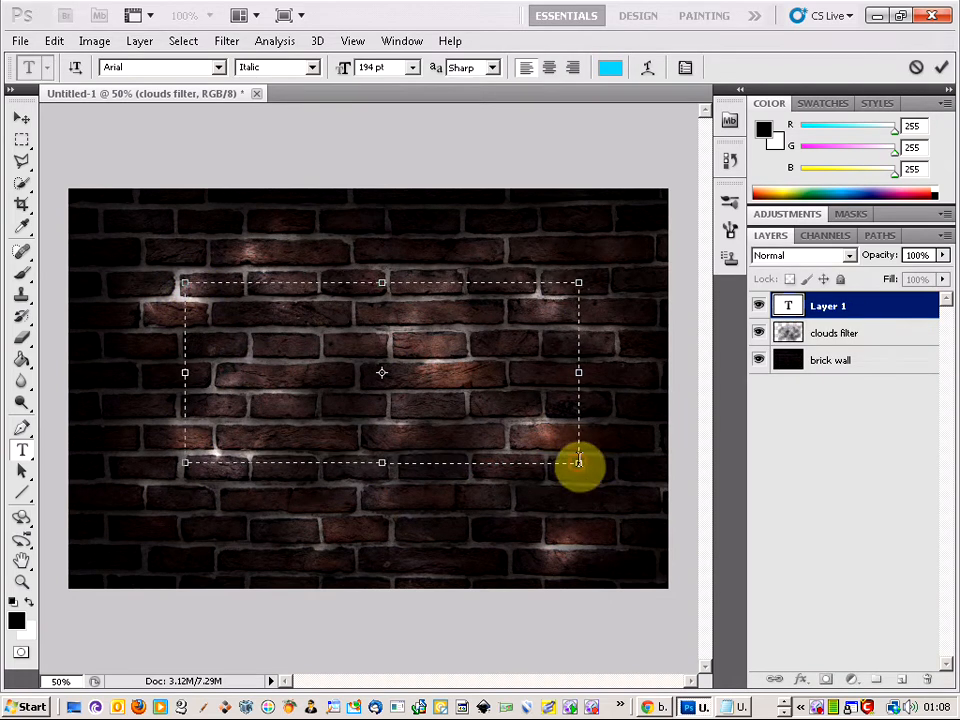
pyautogui.click(218, 68)
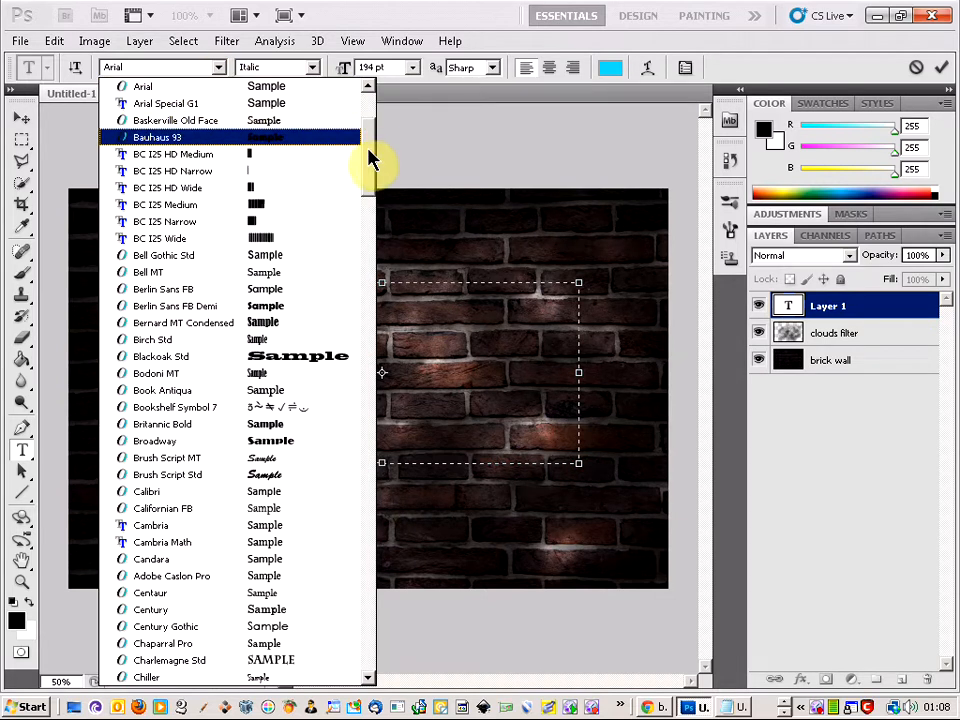
pyautogui.moveTo(369, 152); pyautogui.dragTo(155, 140)
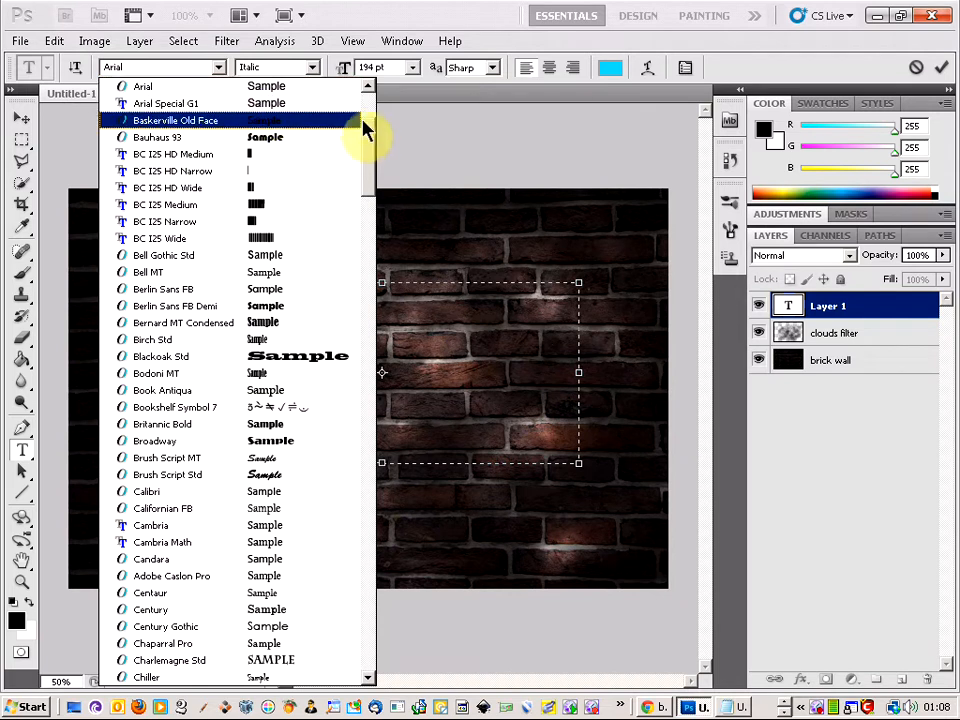
pyautogui.scroll(1, 364, 125)
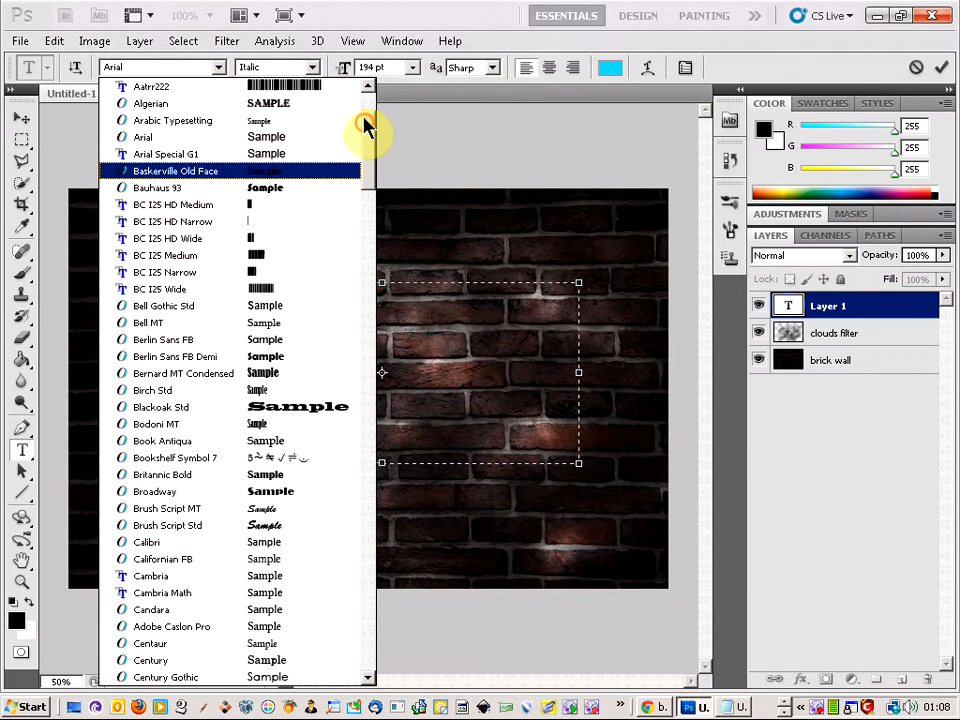
pyautogui.click(239, 139)
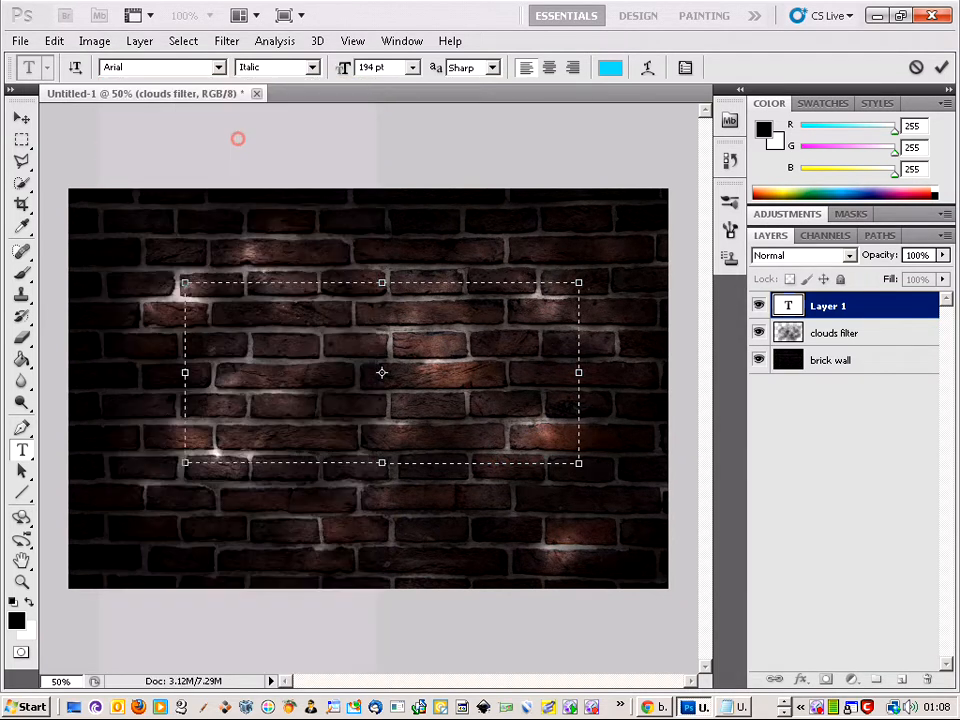
# - Enter "Neon Sign" in the text box and widen the box slightly on both sides
pyautogui.click(238, 337)
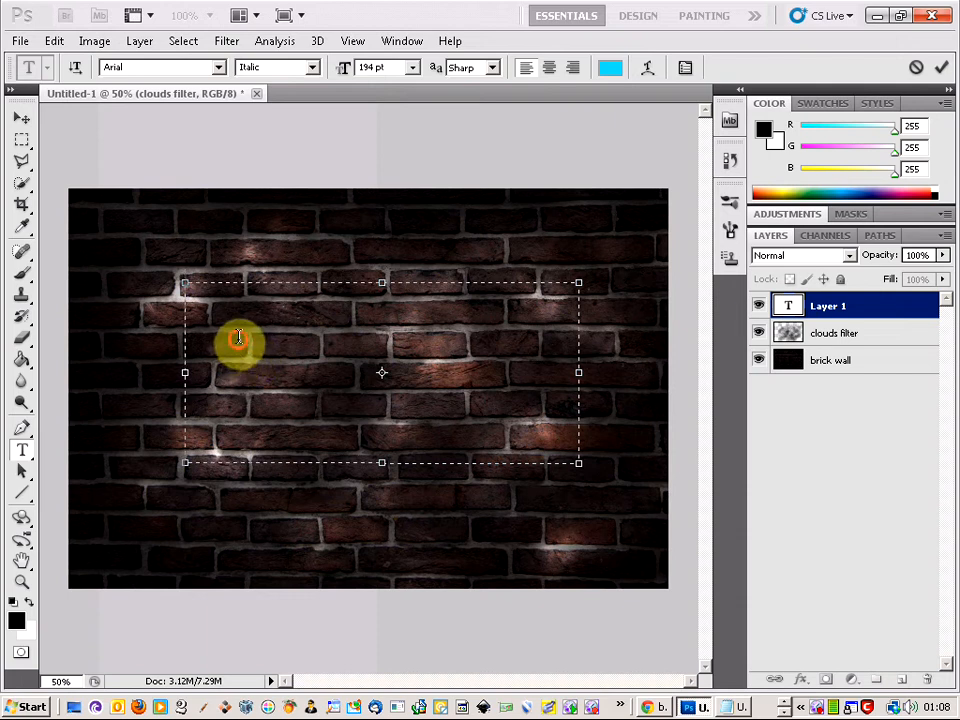
pyautogui.write('Ne')
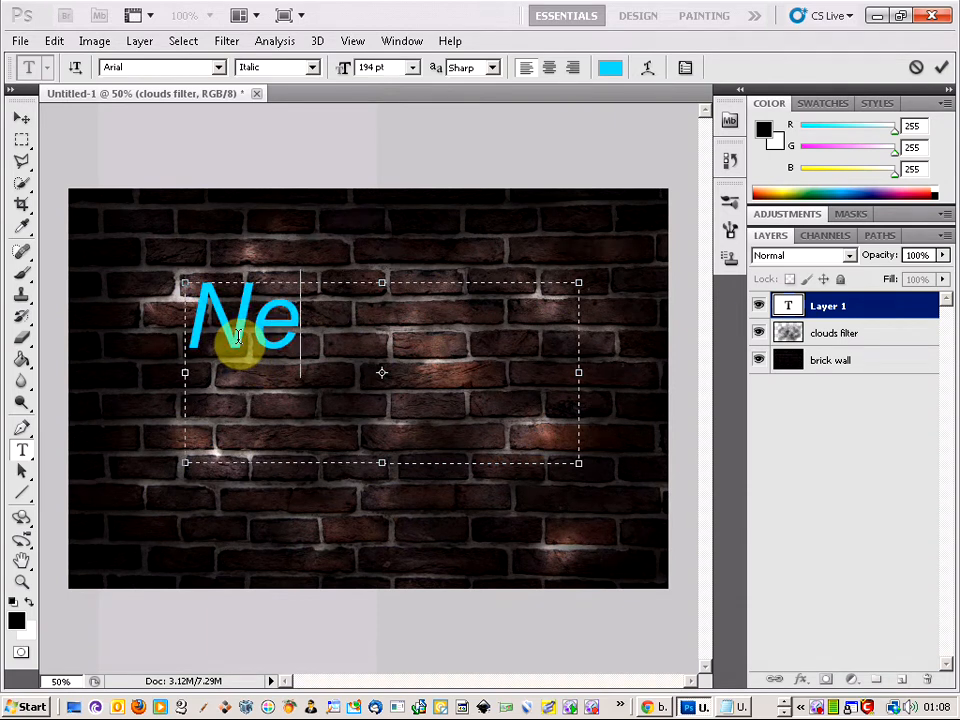
pyautogui.write('on Sign')
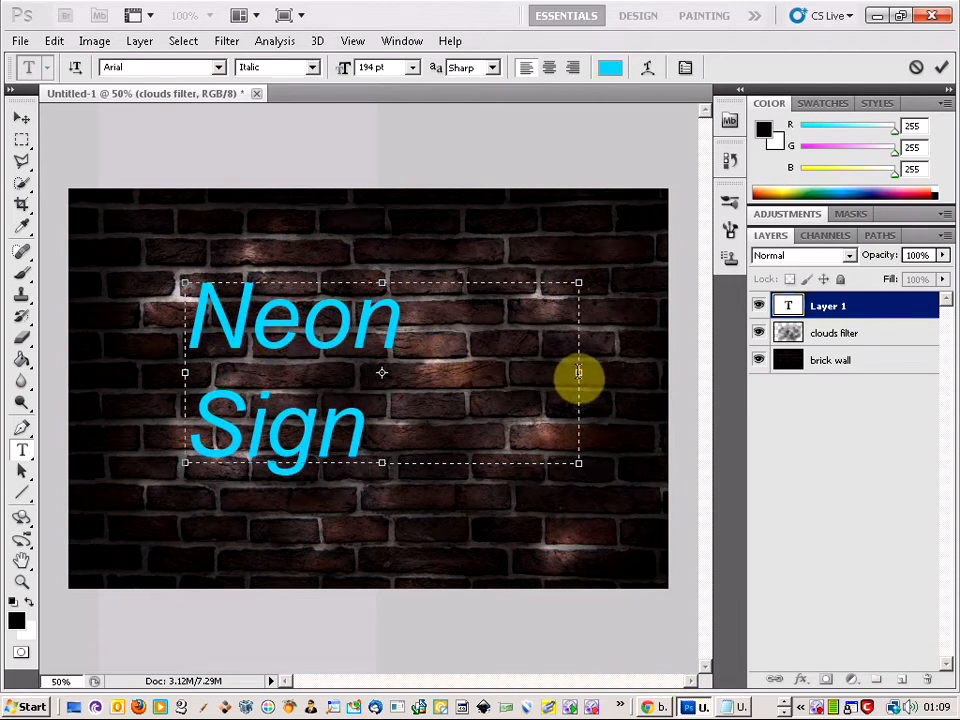
pyautogui.moveTo(581, 375); pyautogui.dragTo(591, 375)
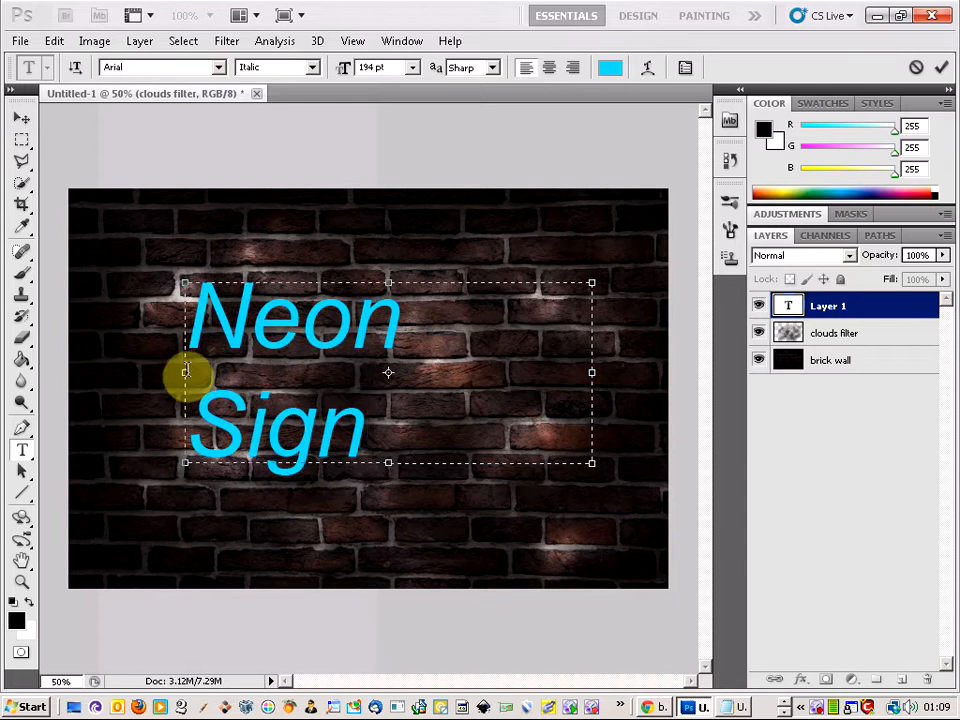
pyautogui.moveTo(184, 372); pyautogui.dragTo(172, 373)
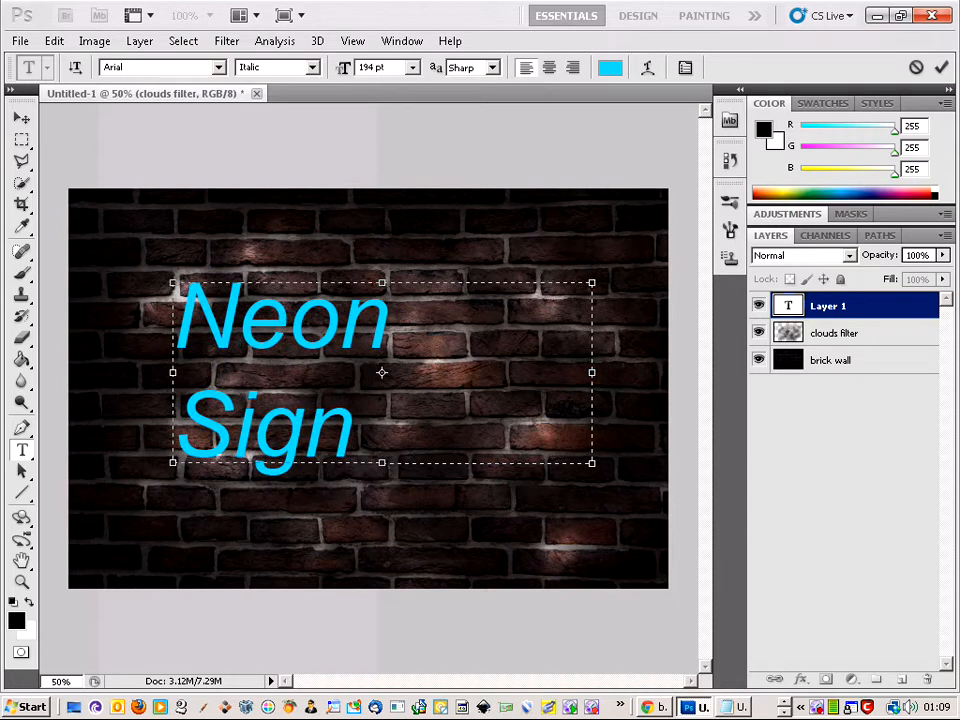
pyautogui.press('Delete')
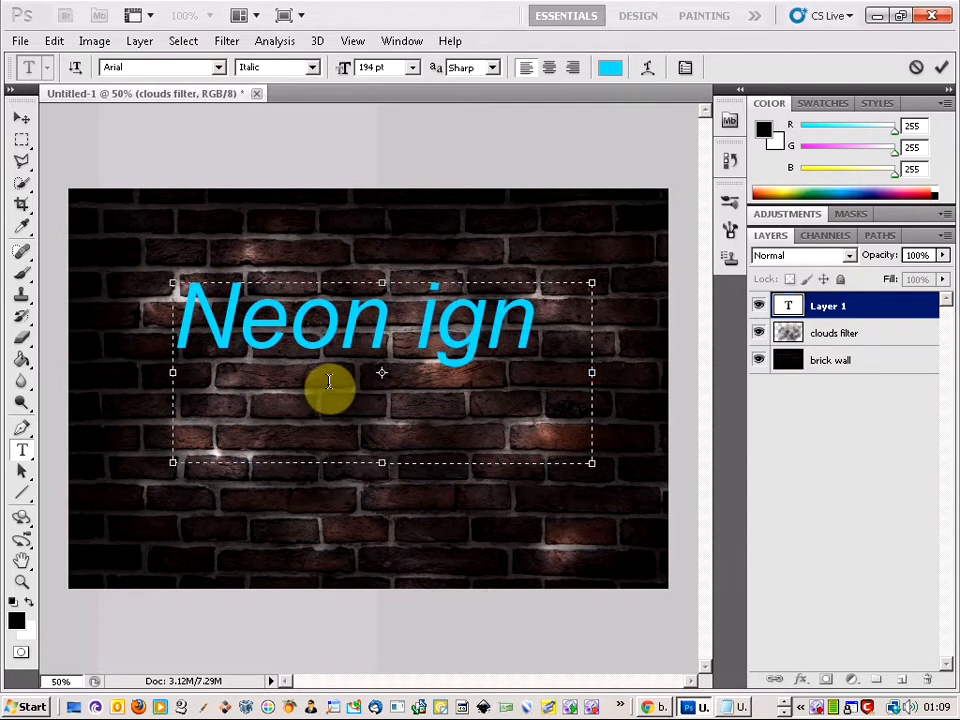
pyautogui.write('S')
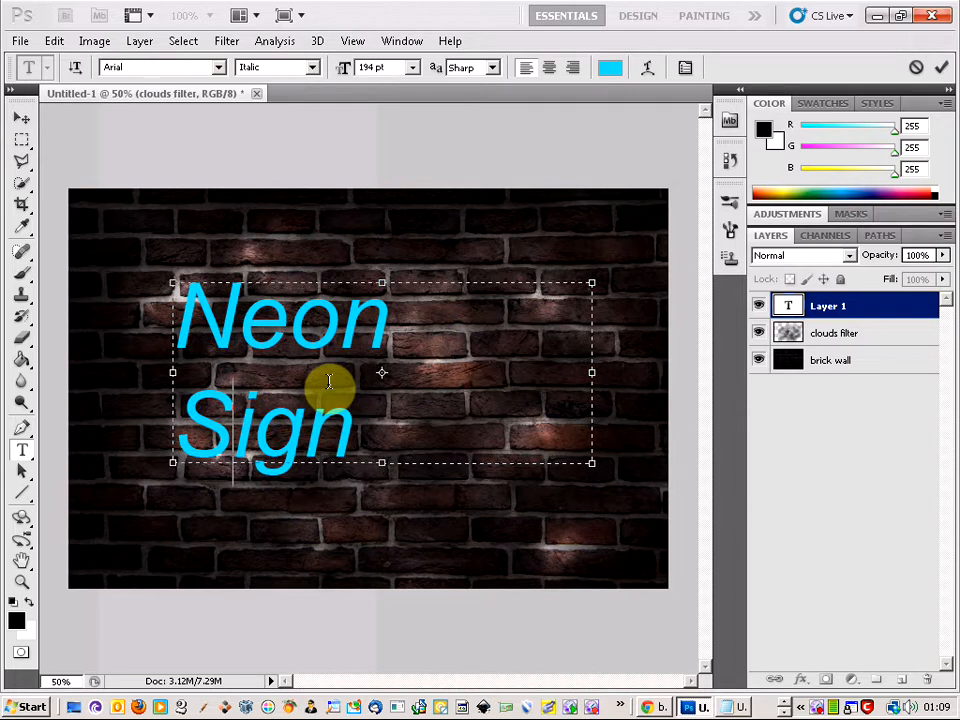
# - Reduce the font size of the whole "Neon Sign" text until it fits on one line, and commit the text
pyautogui.moveTo(236, 408); pyautogui.dragTo(315, 146)
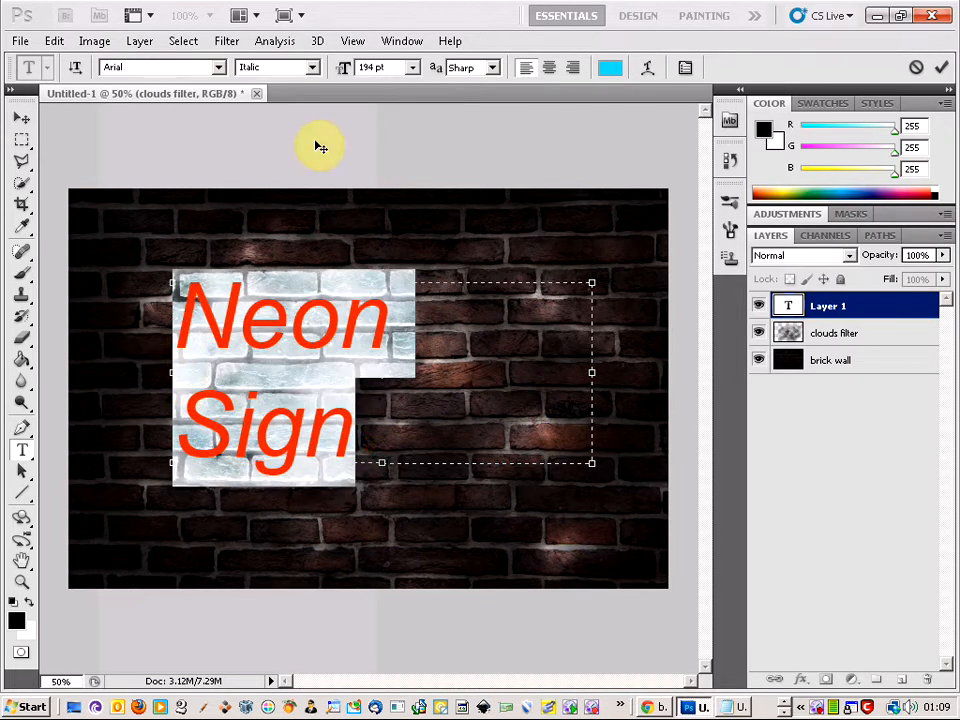
pyautogui.click(370, 68)
pyautogui.scroll(-5, 367, 80)
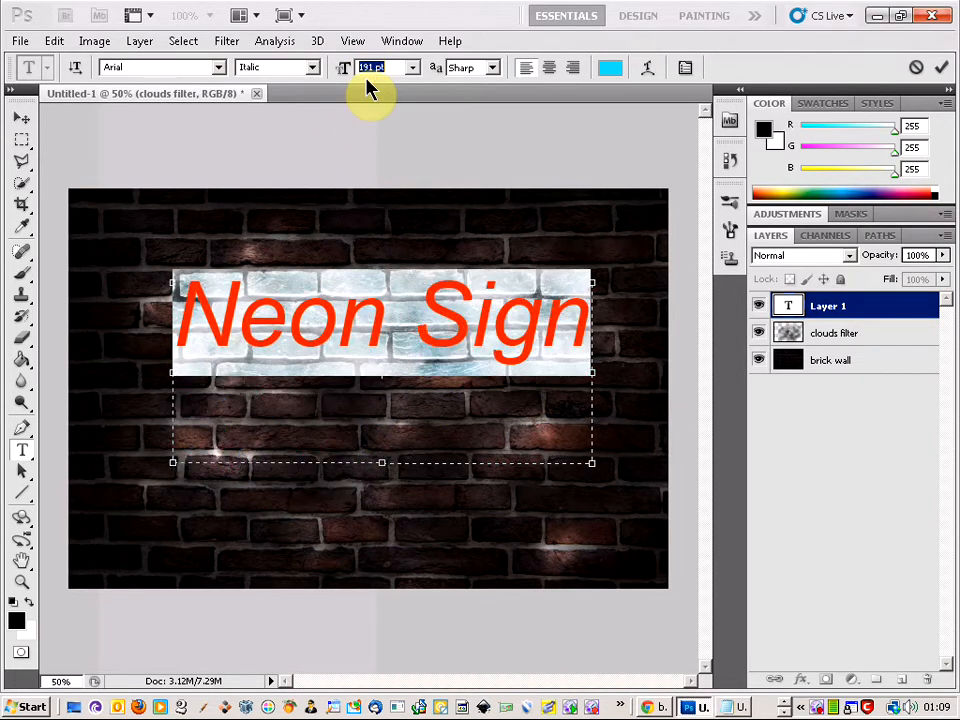
pyautogui.click(22, 140)
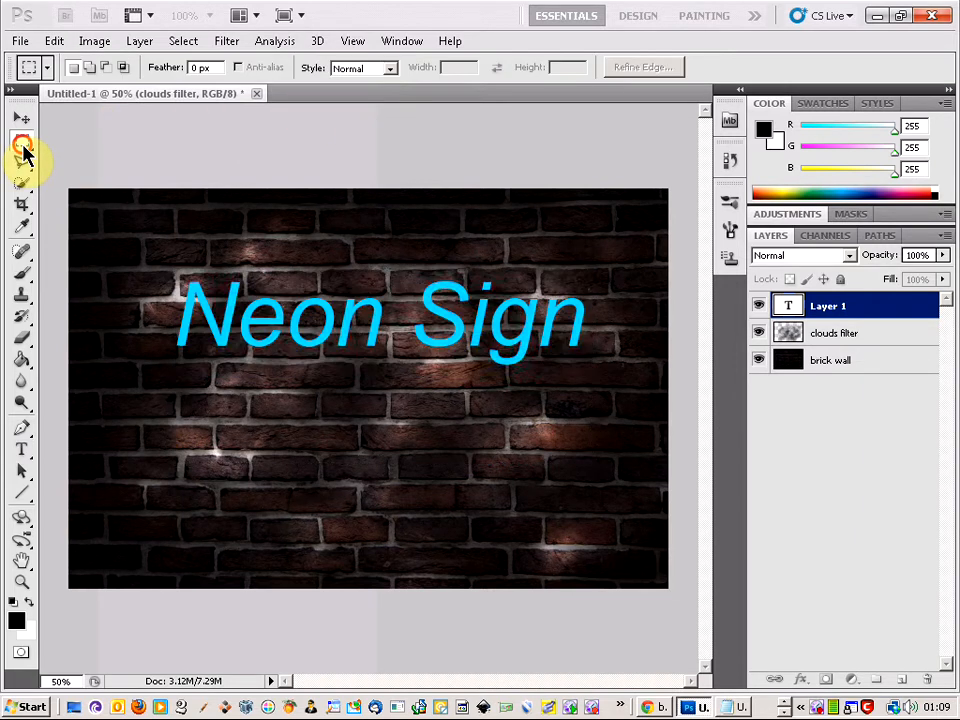
# - Move the "Neon Sign" text down to the middle of the brick wall and duplicate its layer
pyautogui.click(22, 120)
pyautogui.moveTo(381, 332); pyautogui.dragTo(369, 399)
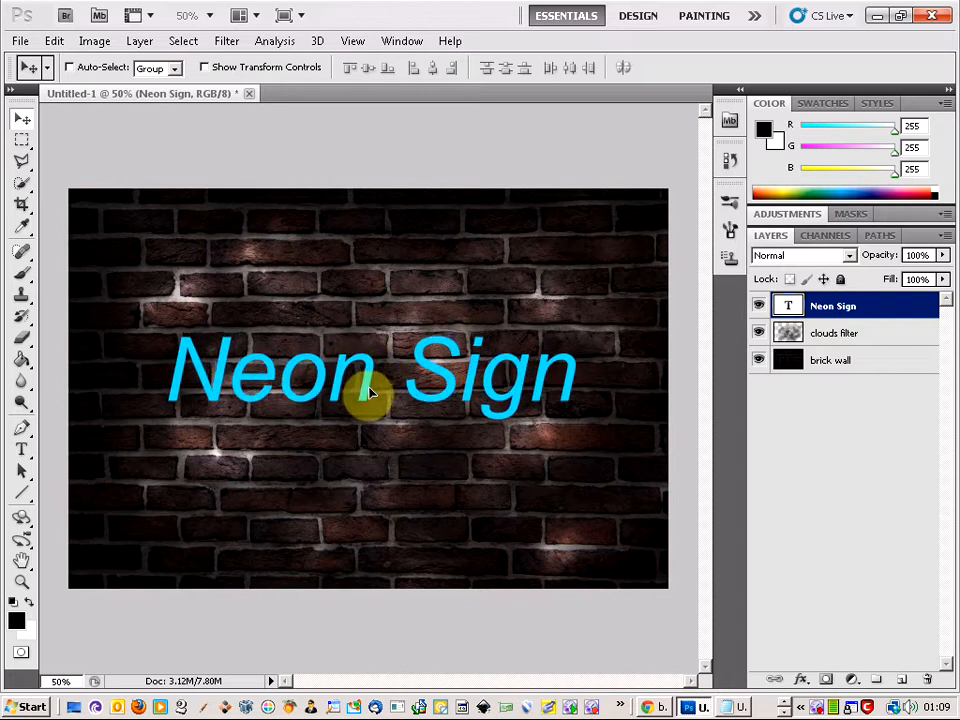
pyautogui.hotkey('alt', 'Tab')
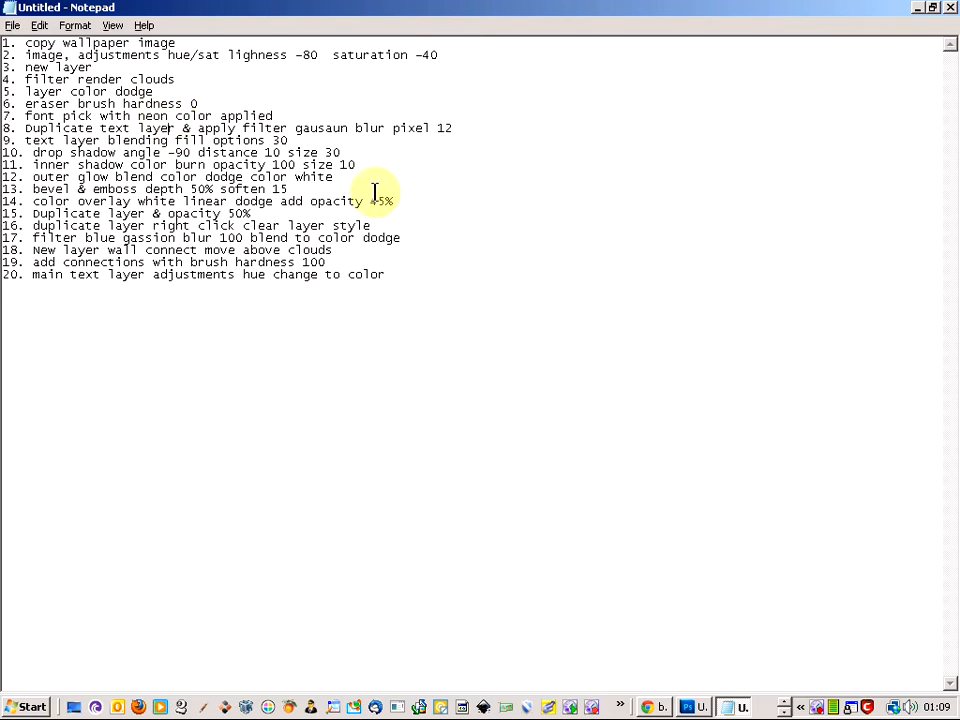
pyautogui.hotkey('alt', 'Tab')
pyautogui.rightClick(842, 312)
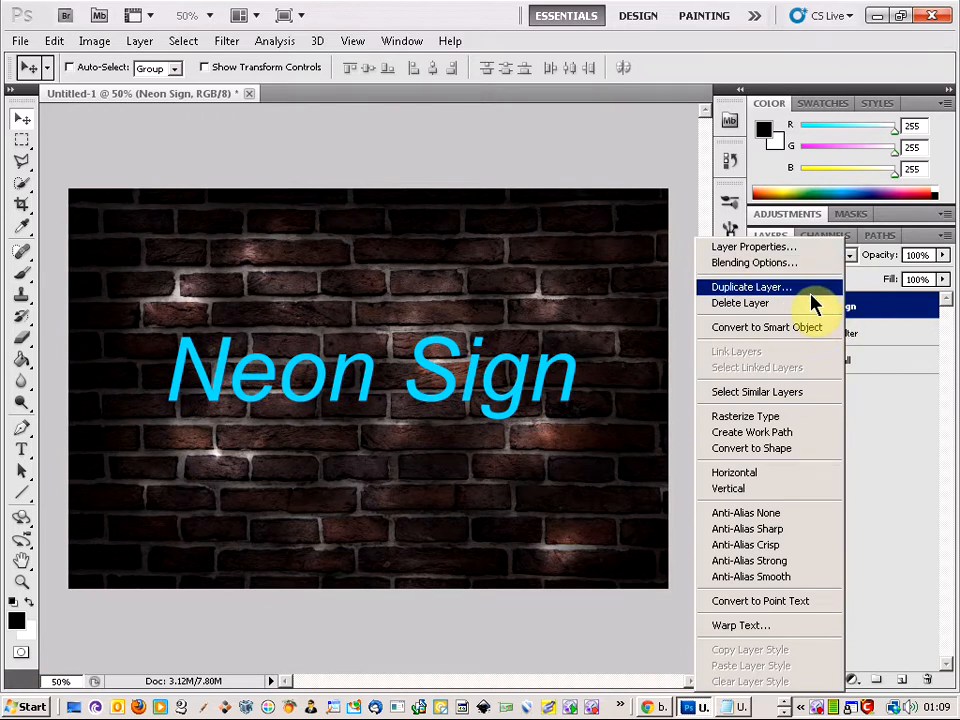
pyautogui.click(812, 294)
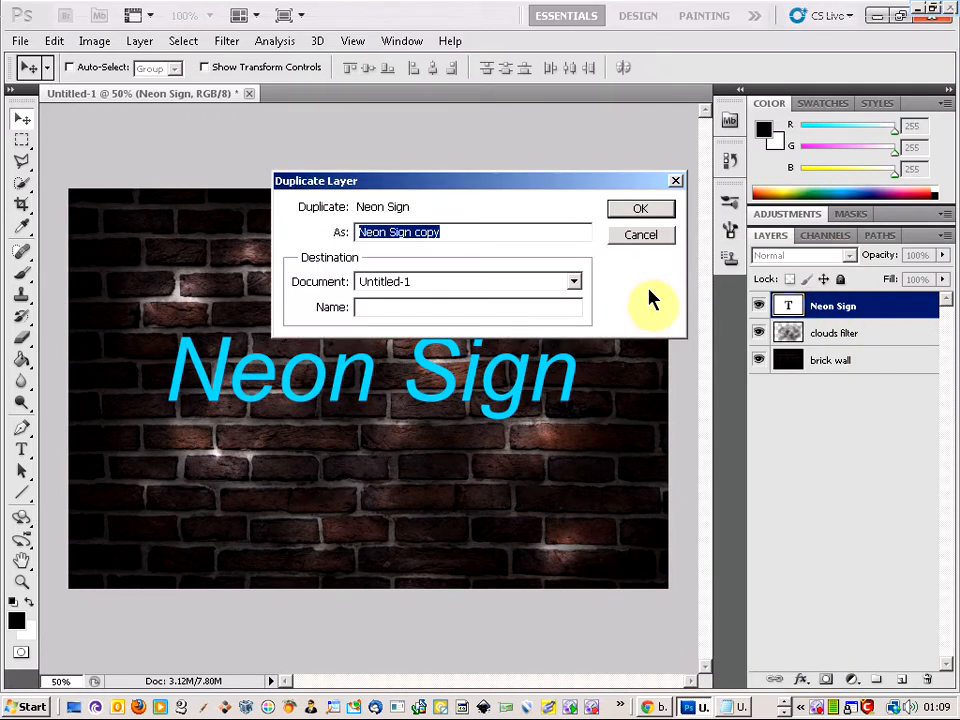
pyautogui.click(640, 209)
# - Rasterize the duplicated text layer and apply a Gaussian Blur with a 12-pixel radius to it
pyautogui.hotkey('alt', 'Tab')
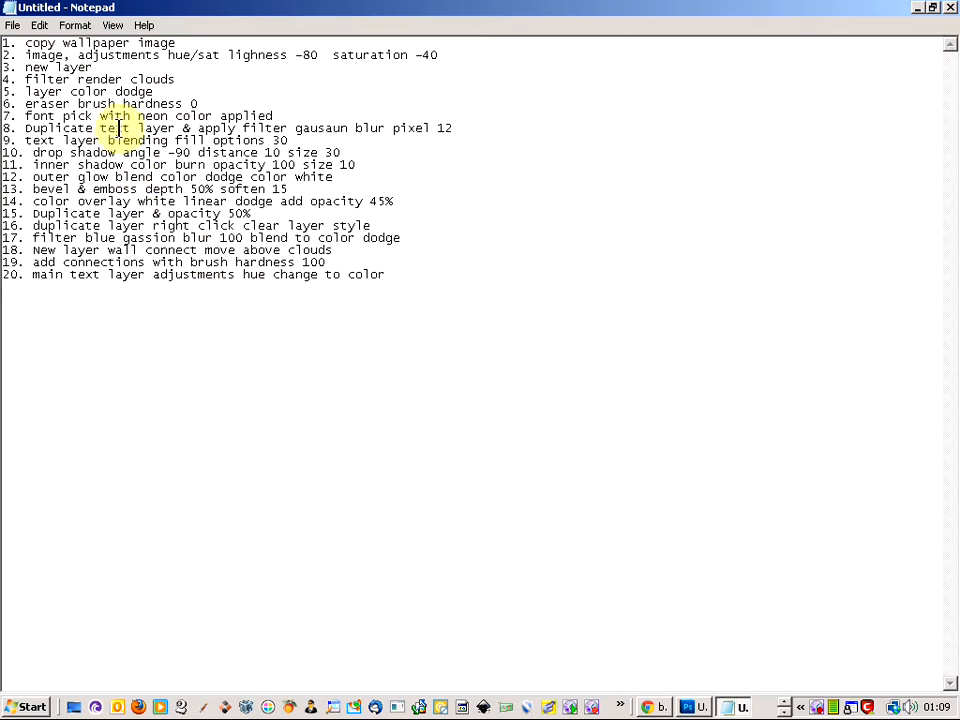
pyautogui.hotkey('alt', 'Tab')
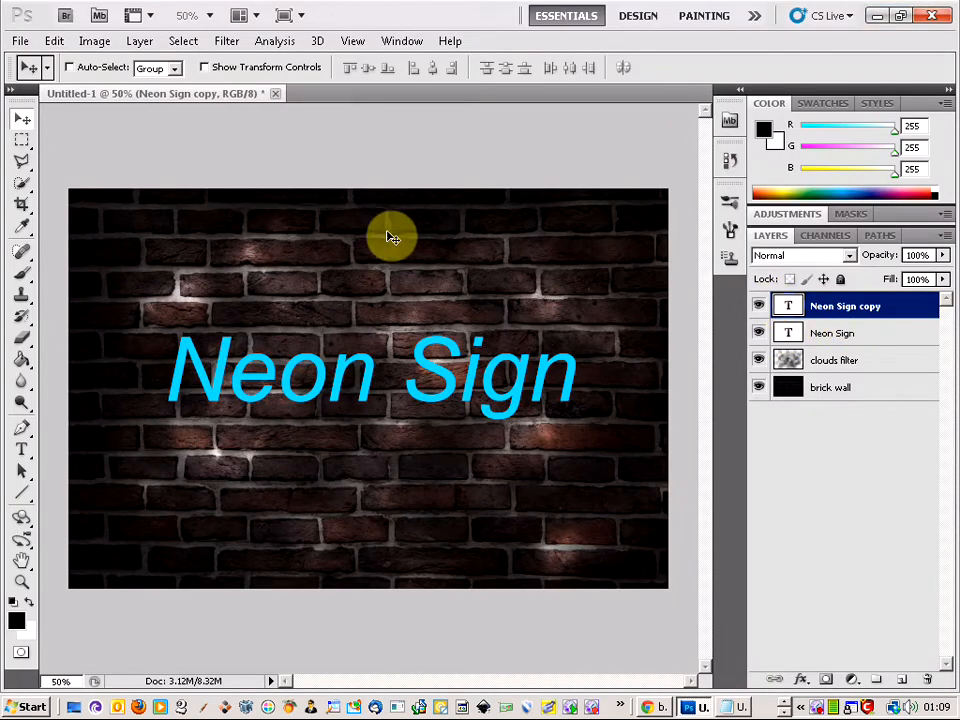
pyautogui.click(229, 41)
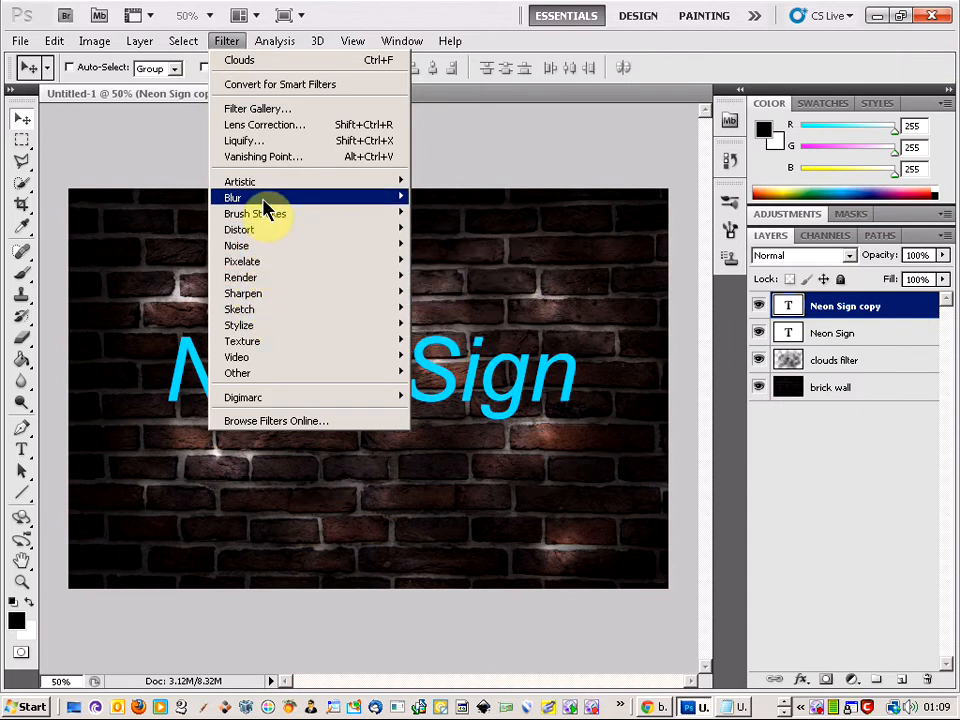
pyautogui.moveTo(270, 205)
pyautogui.click(446, 263)
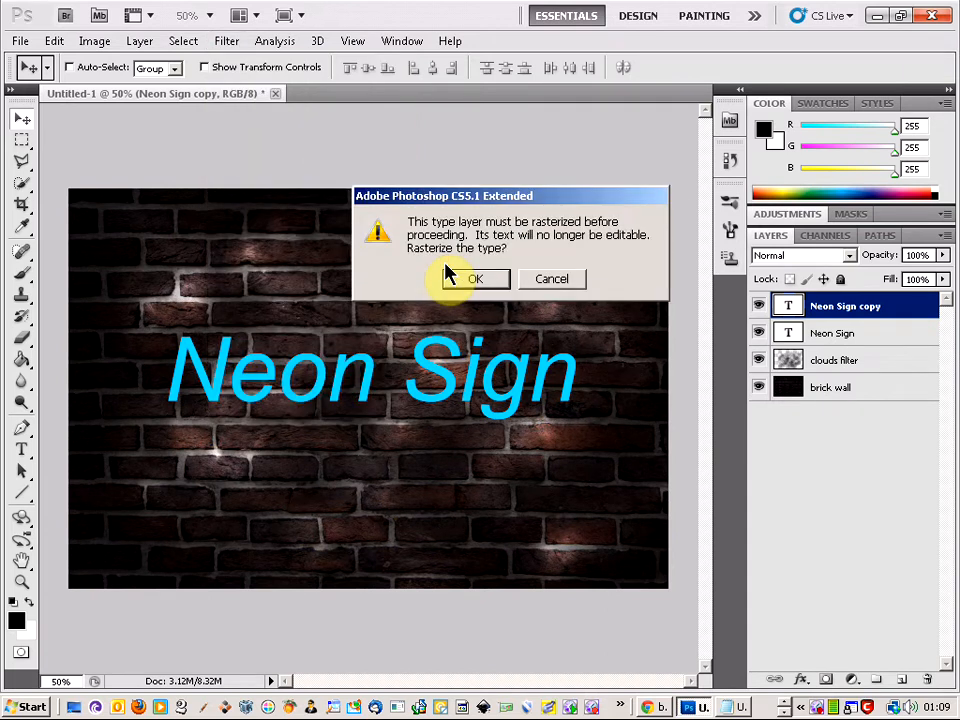
pyautogui.click(476, 281)
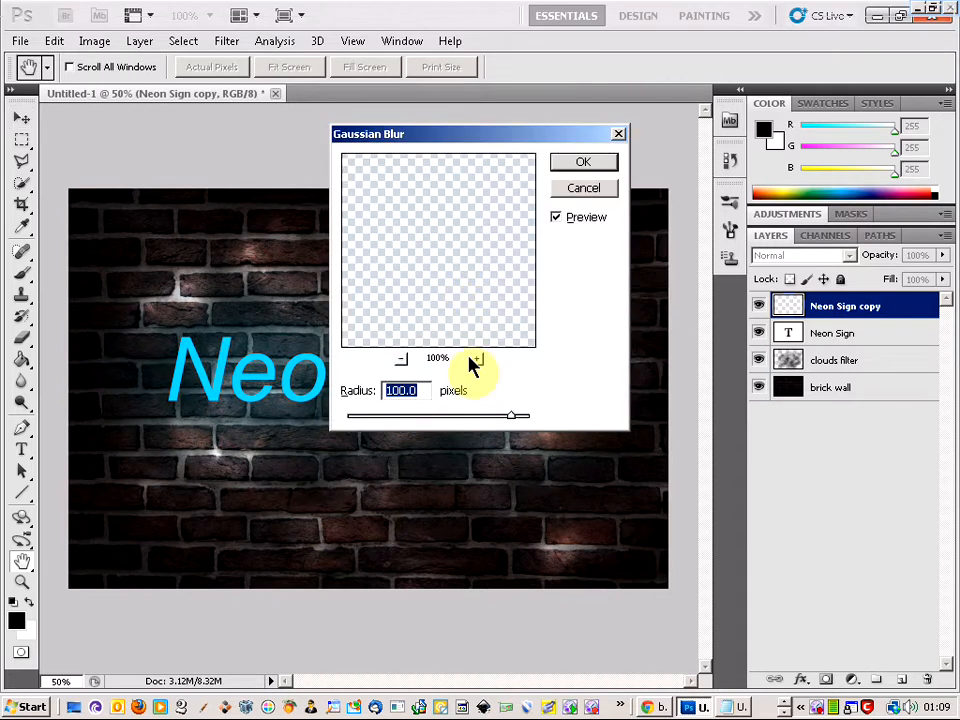
pyautogui.hotkey('alt', 'Tab')
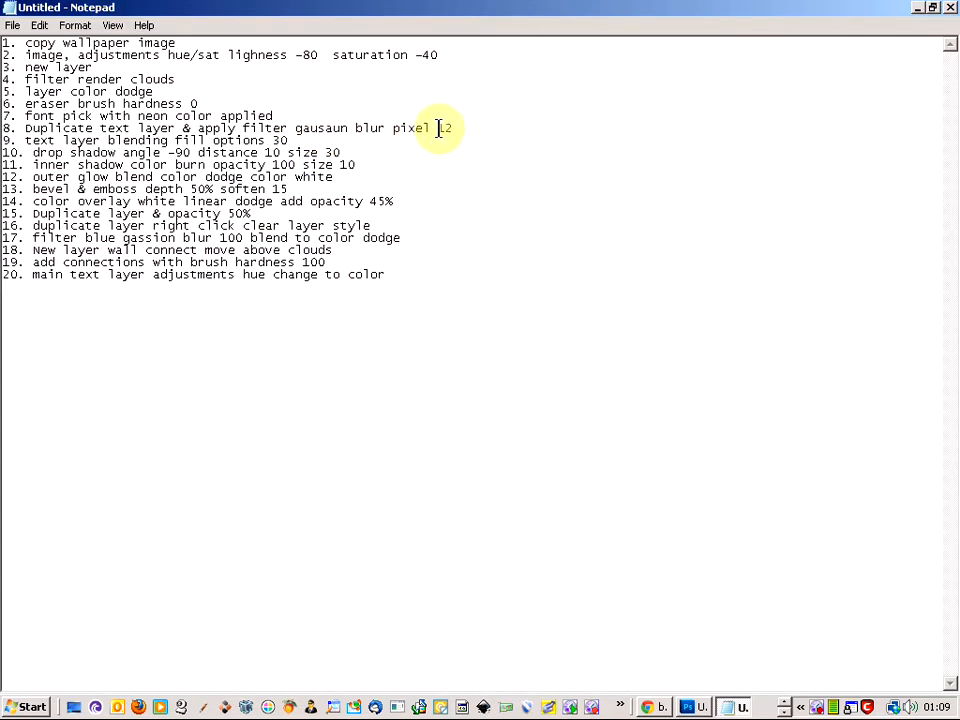
pyautogui.hotkey('alt', 'Tab')
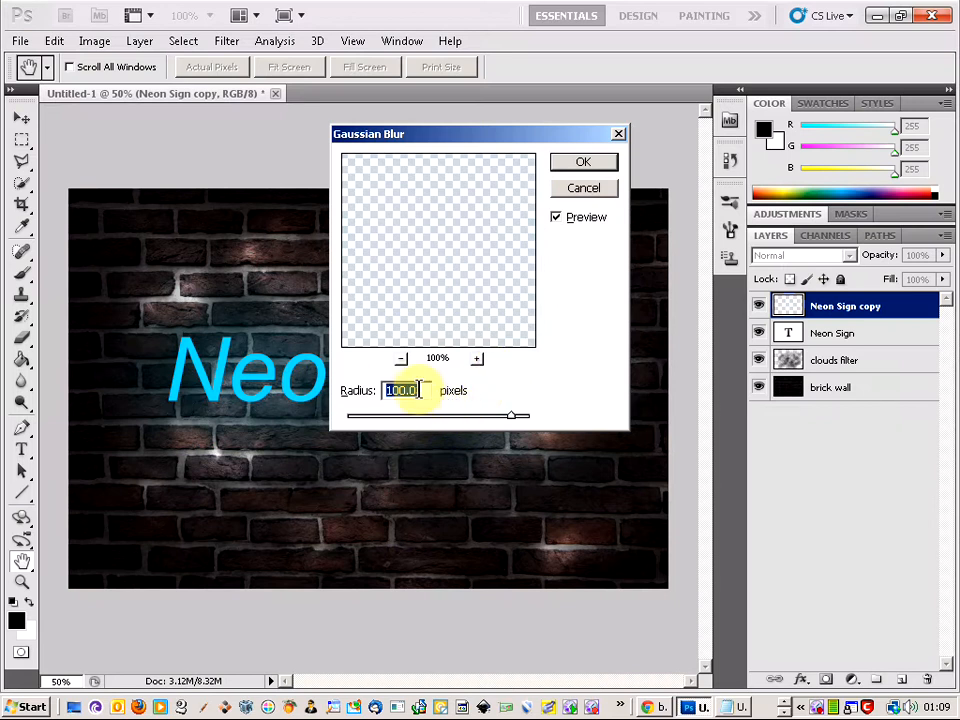
pyautogui.write('12')
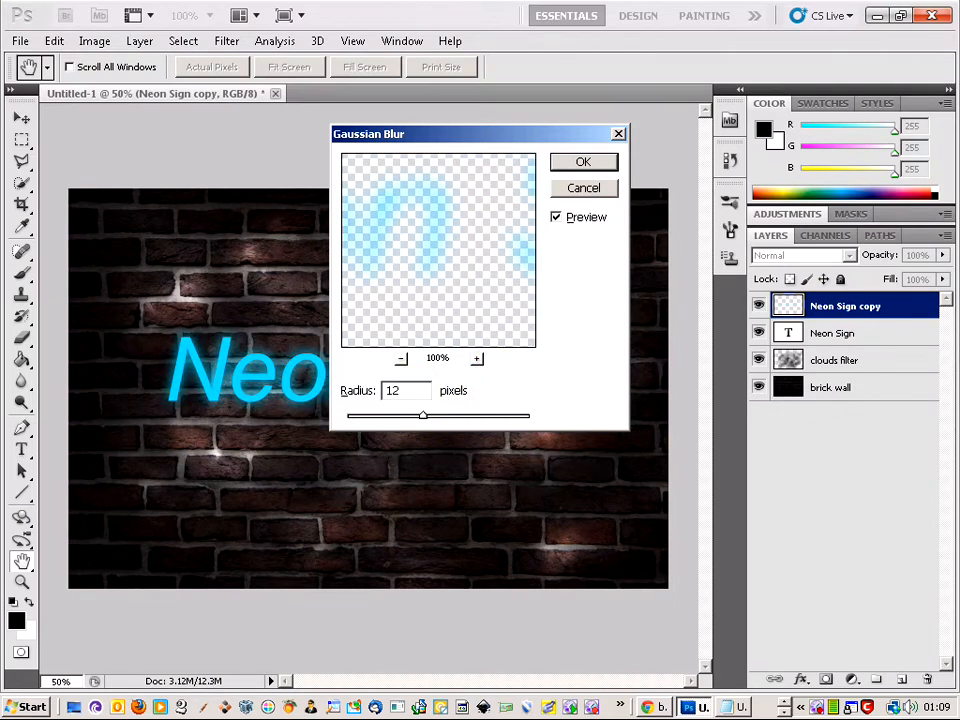
pyautogui.press('Return')
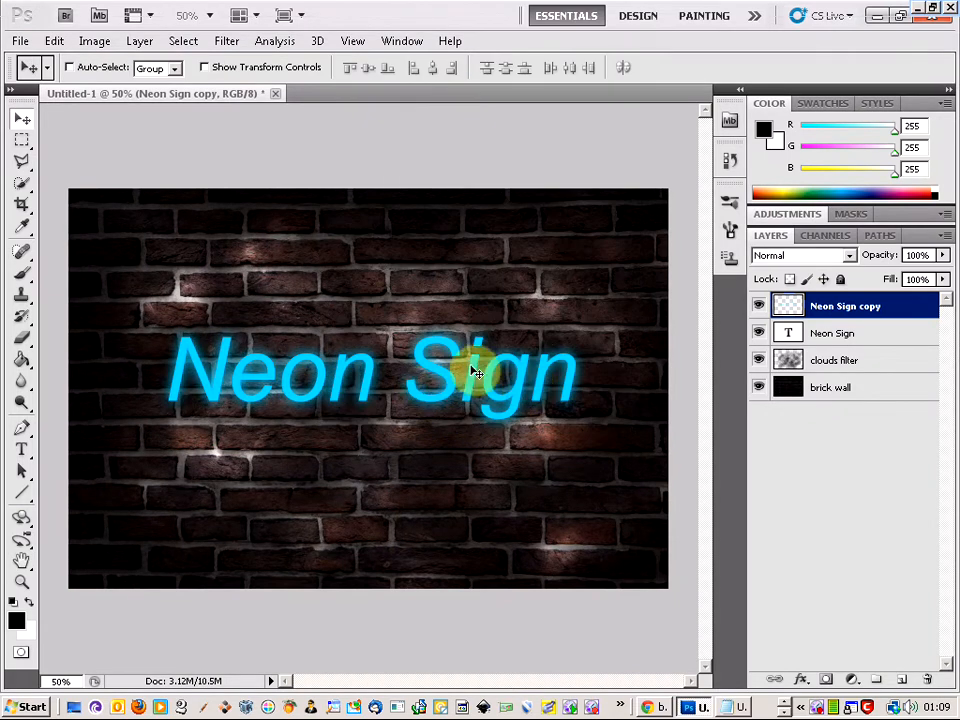
# - Check the Notepad list for the text layer's blending and fill step and return to Photoshop
pyautogui.hotkey('alt', 'Tab')
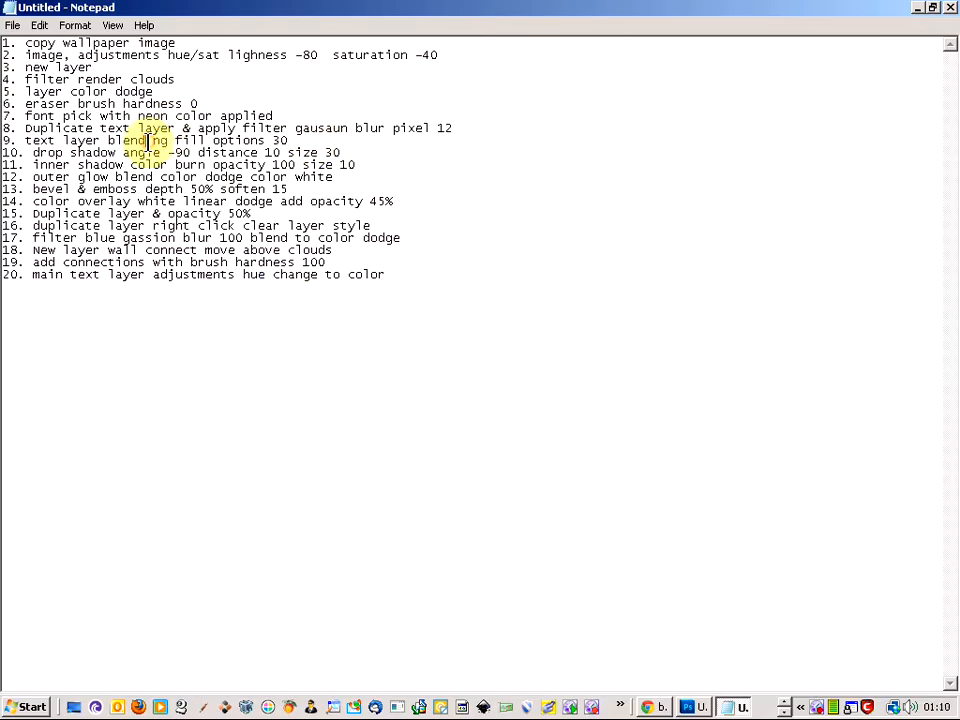
pyautogui.click(147, 141)
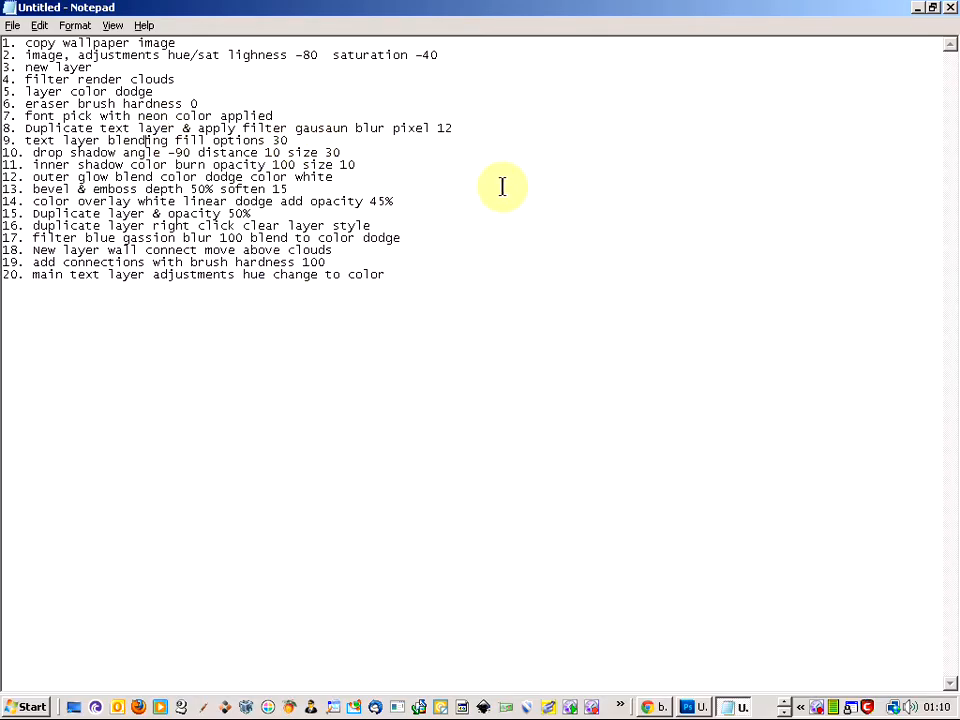
pyautogui.hotkey('alt', 'Tab')
pyautogui.hotkey('alt', 'Tab')
pyautogui.hotkey('alt', 'Tab')
pyautogui.hotkey('alt', 'Tab')
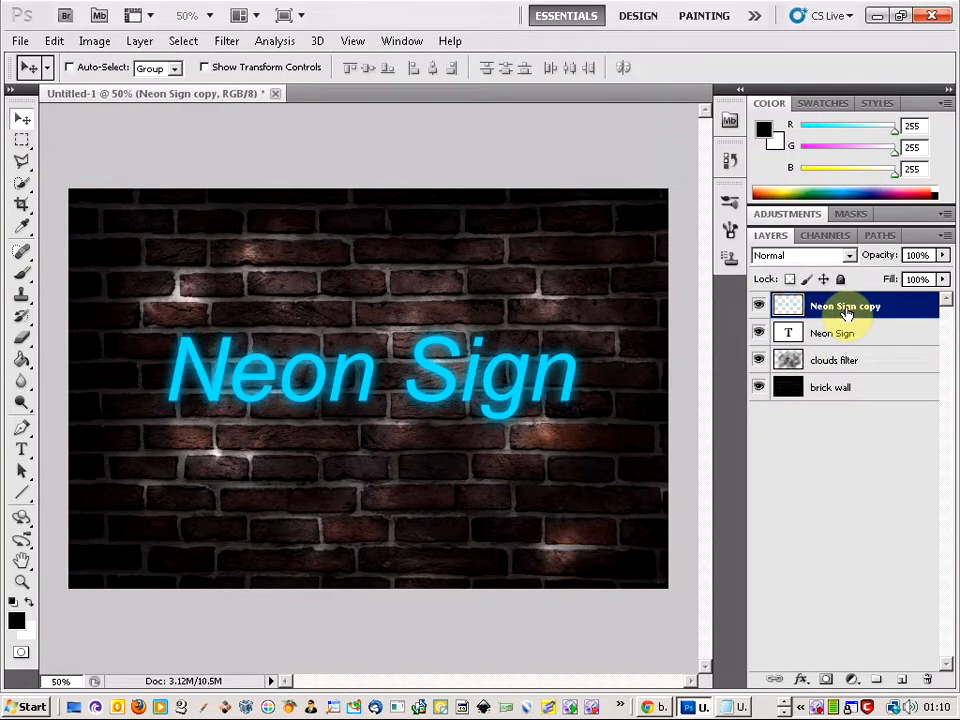
pyautogui.hotkey('alt', 'Tab')
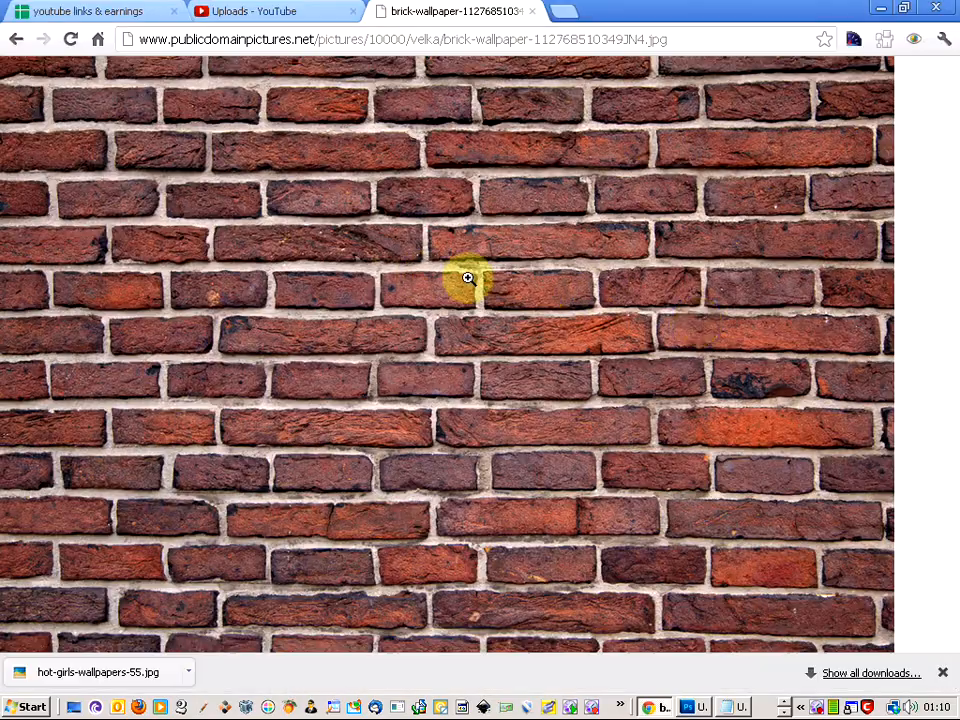
pyautogui.hotkey('alt', 'Tab')
pyautogui.hotkey('alt', 'Tab')
pyautogui.hotkey('alt', 'Tab')
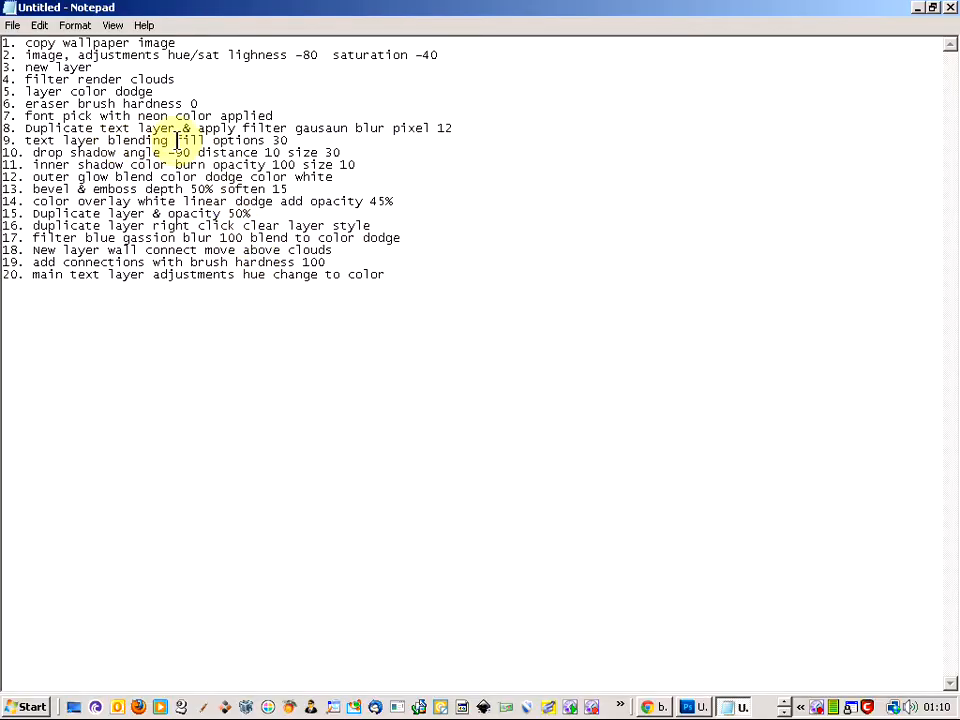
pyautogui.hotkey('alt', 'Tab')
# - Place the "Neon Sign" text layer above its blurred copy and set its fill opacity to 0% in the blending options
pyautogui.click(858, 338)
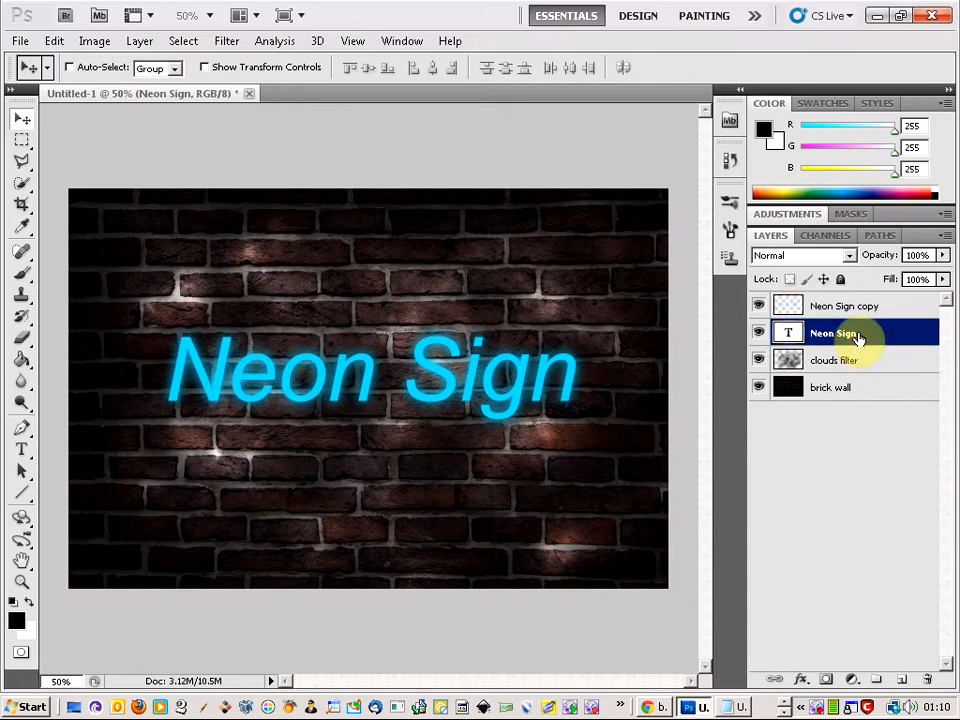
pyautogui.moveTo(866, 337); pyautogui.dragTo(858, 311)
pyautogui.rightClick(855, 311)
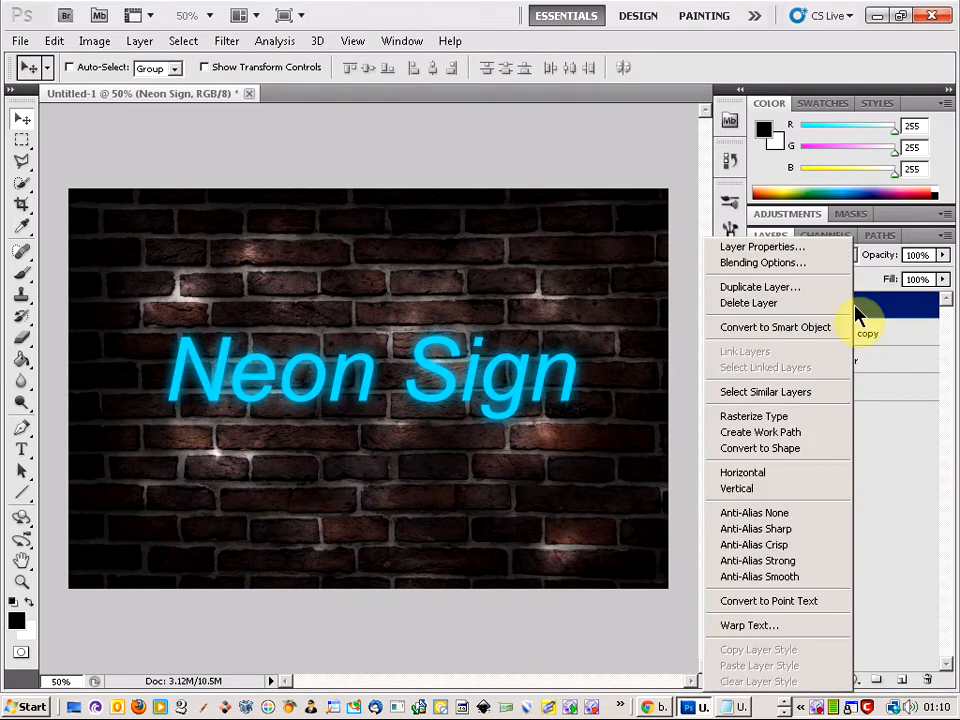
pyautogui.click(823, 274)
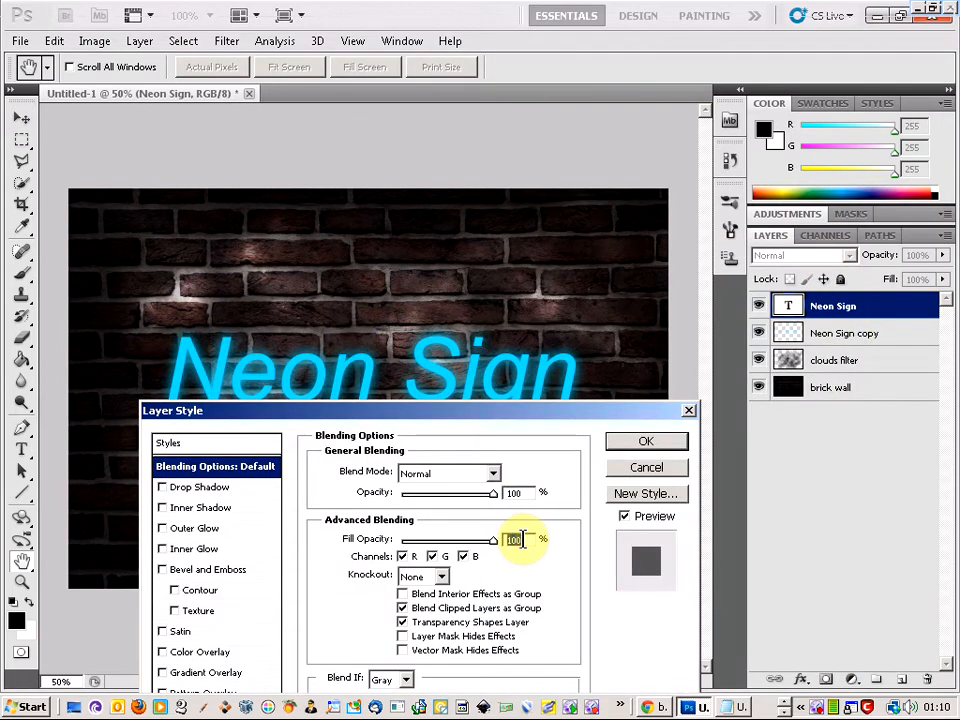
pyautogui.write('0')
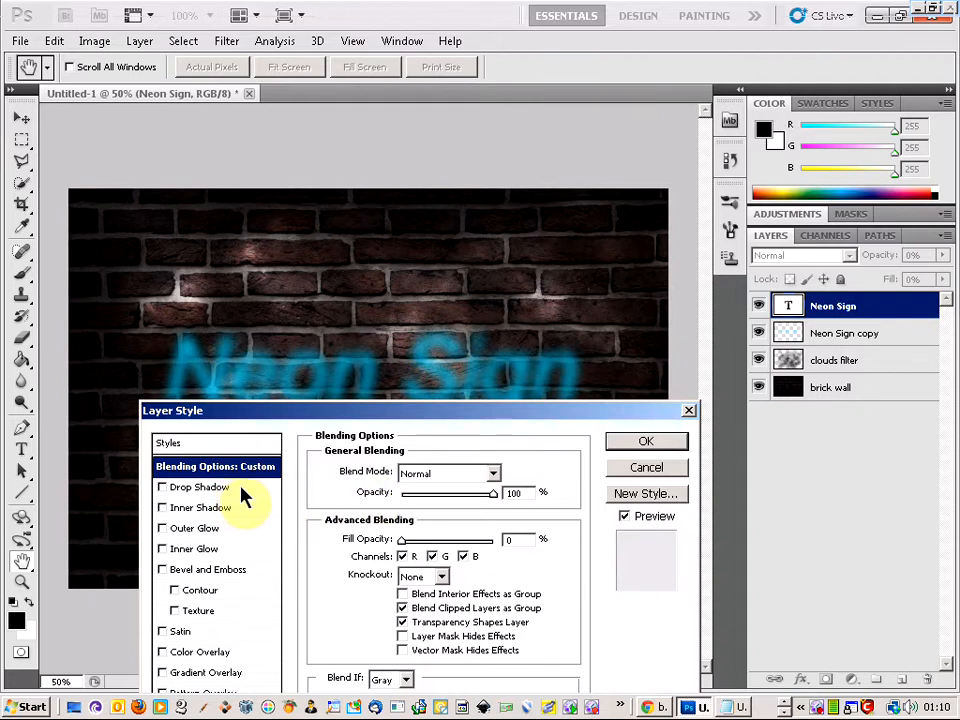
# - Add a drop shadow to the "Neon Sign" text layer and set its angle to -90°, consulting the Notepad list
pyautogui.click(200, 487)
pyautogui.hotkey('alt', 'Tab')
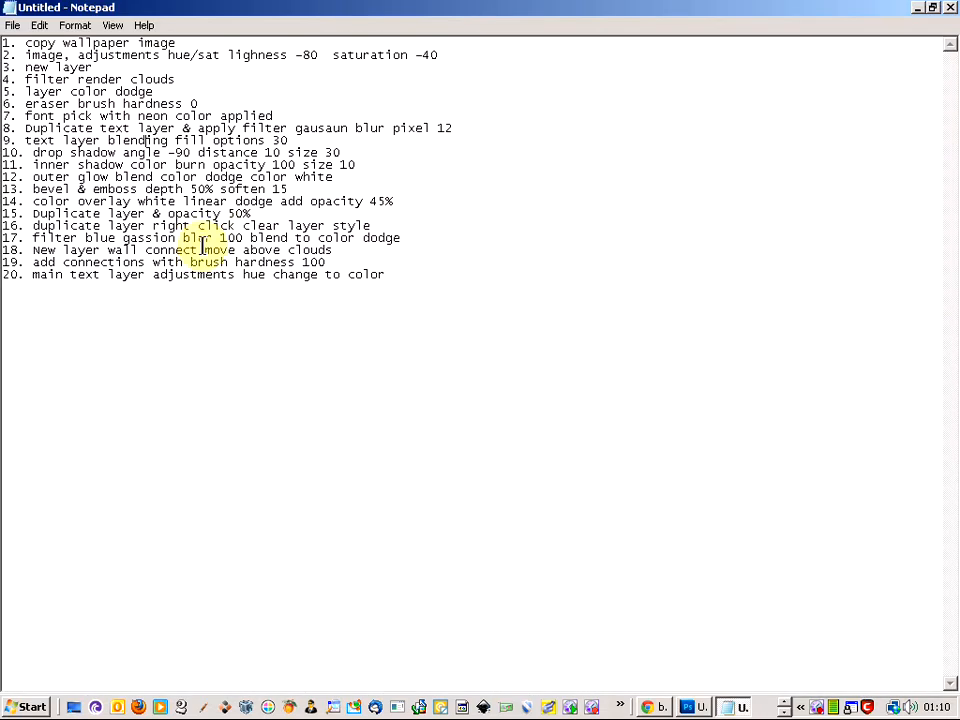
pyautogui.hotkey('alt', 'Tab')
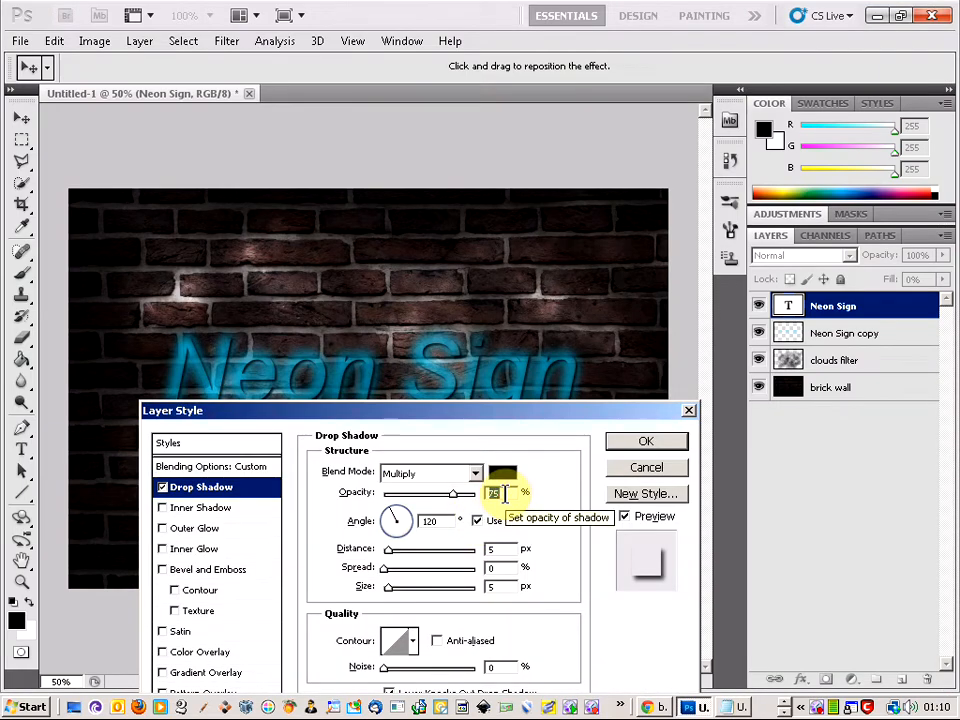
pyautogui.doubleClick(446, 520)
pyautogui.write('-90')
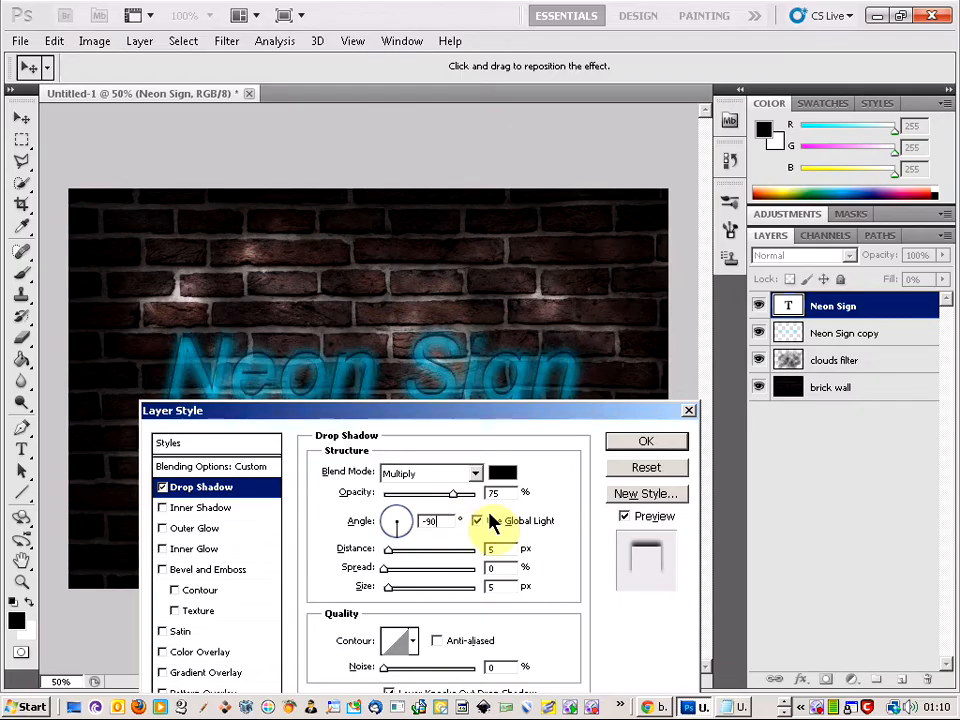
# - Set the drop shadow's distance to 10 px and its size to 30 px, following the Notepad list
pyautogui.hotkey('alt', 'Tab')
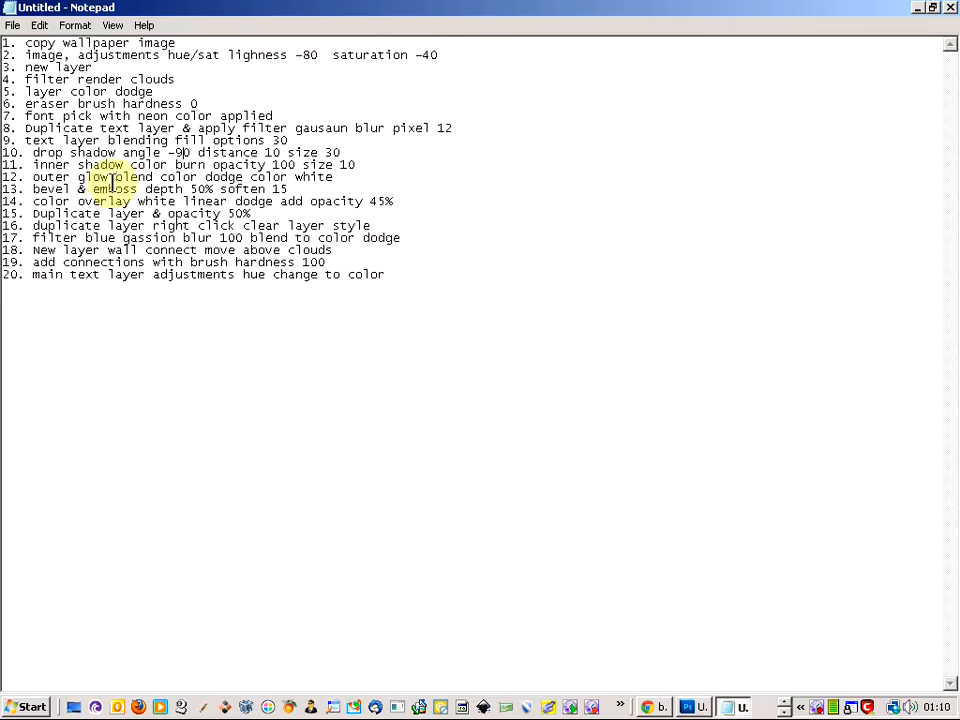
pyautogui.hotkey('alt', 'Tab')
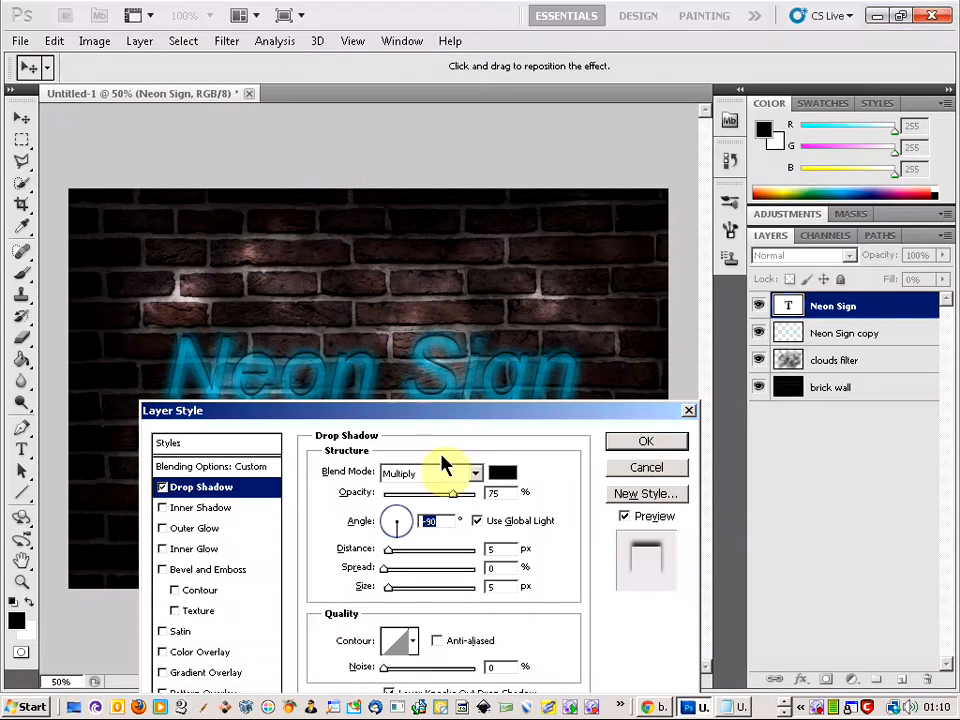
pyautogui.doubleClick(497, 549)
pyautogui.write('10')
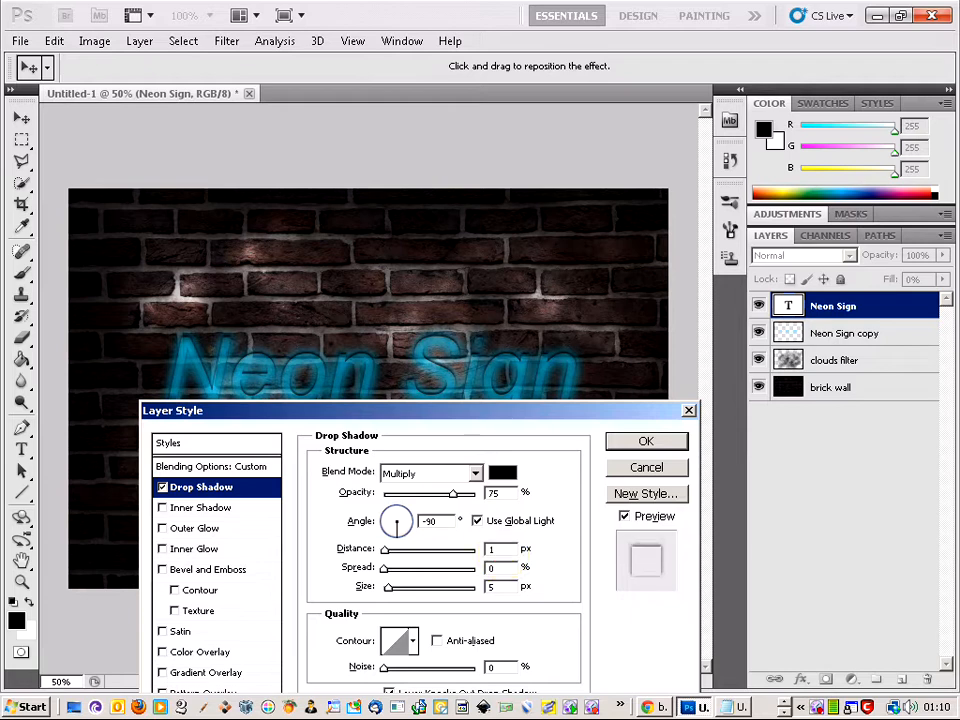
pyautogui.doubleClick(503, 589)
pyautogui.hotkey('alt', 'Tab')
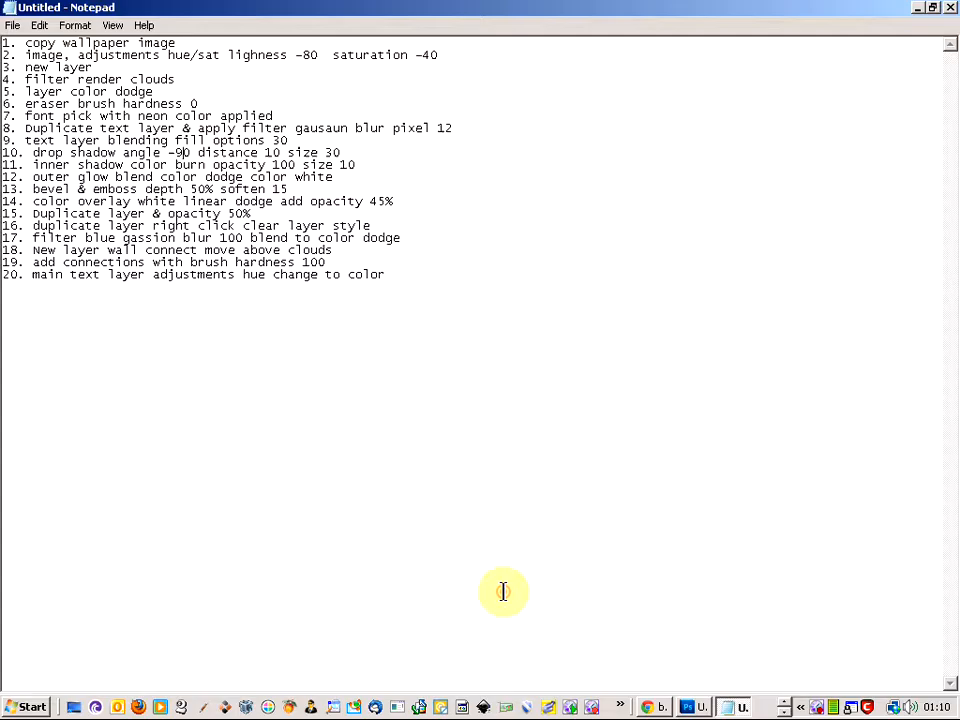
pyautogui.hotkey('alt', 'Tab')
pyautogui.write('30')
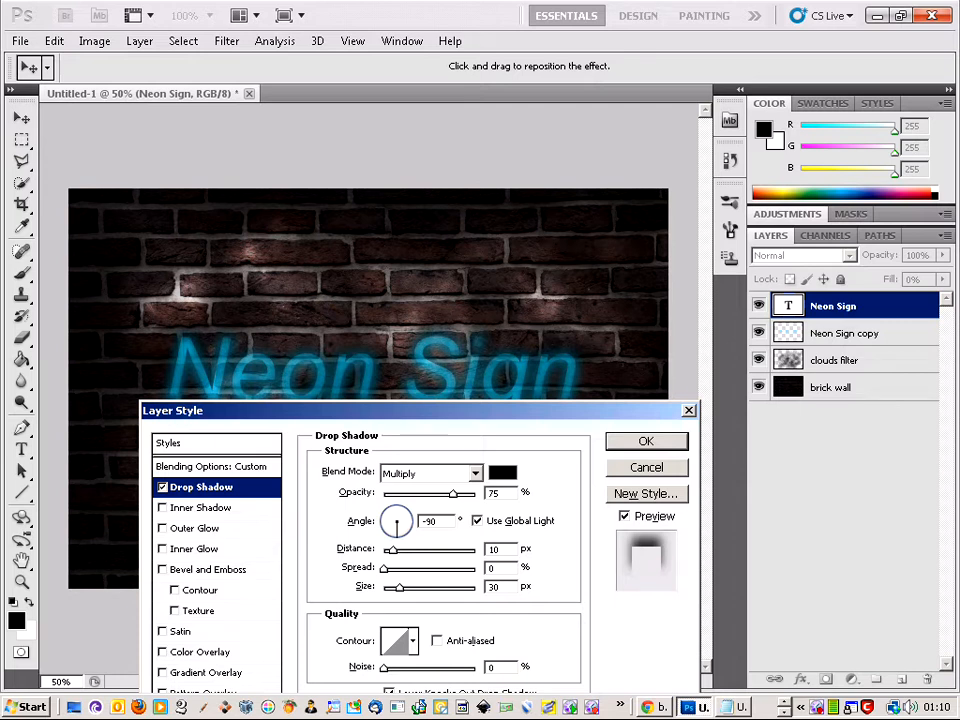
# - Add an inner shadow to the "Neon Sign" text layer with the Color Burn blend mode, consulting the Notepad list
pyautogui.click(246, 514)
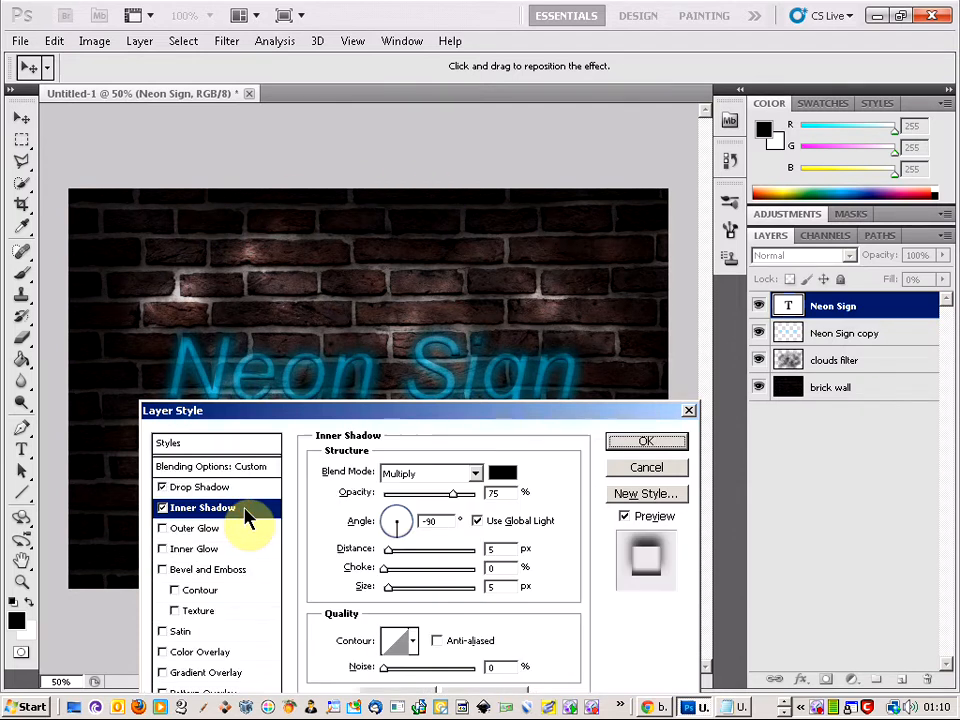
pyautogui.hotkey('alt', 'Tab')
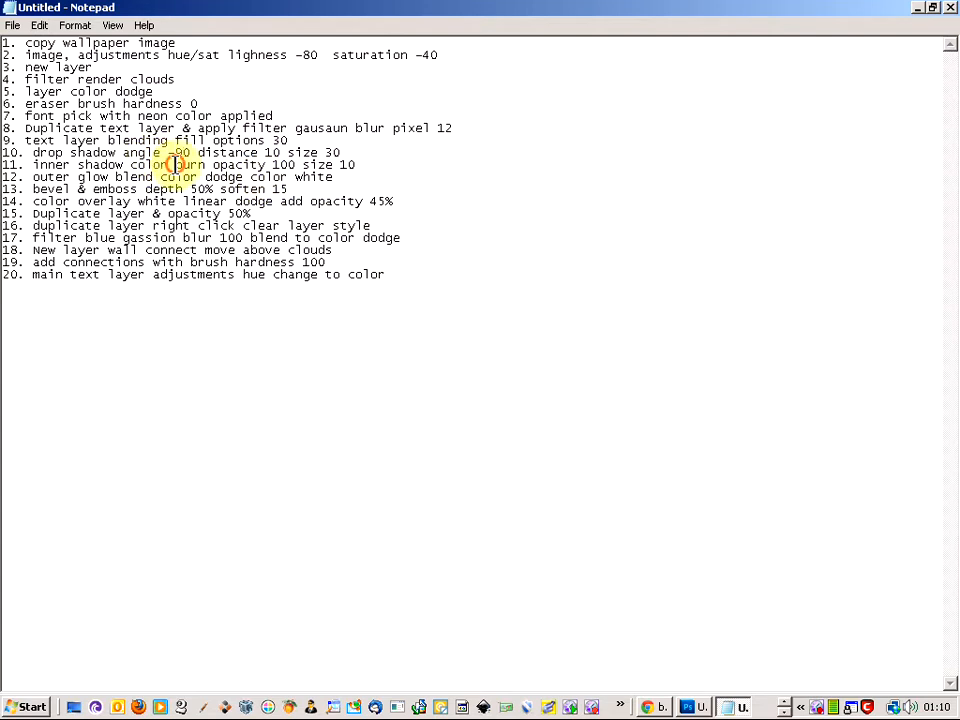
pyautogui.hotkey('alt', 'Tab')
pyautogui.click(475, 476)
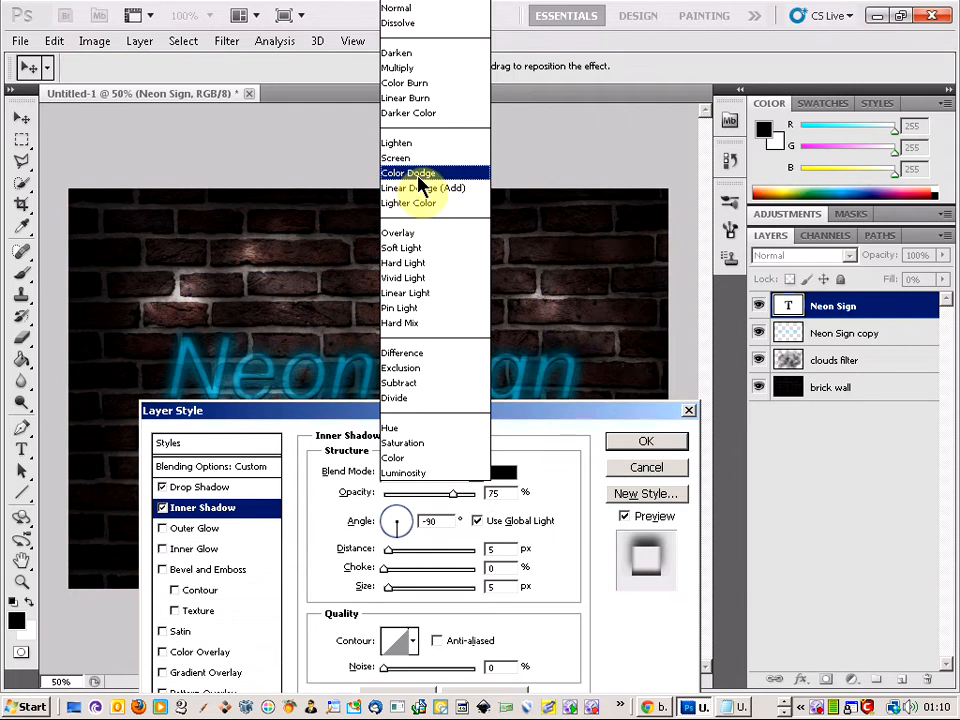
pyautogui.click(422, 84)
# - Set the inner shadow's opacity to 100% and its size to 10 px per the Notepad list, keeping the text in view
pyautogui.hotkey('alt', 'Tab')
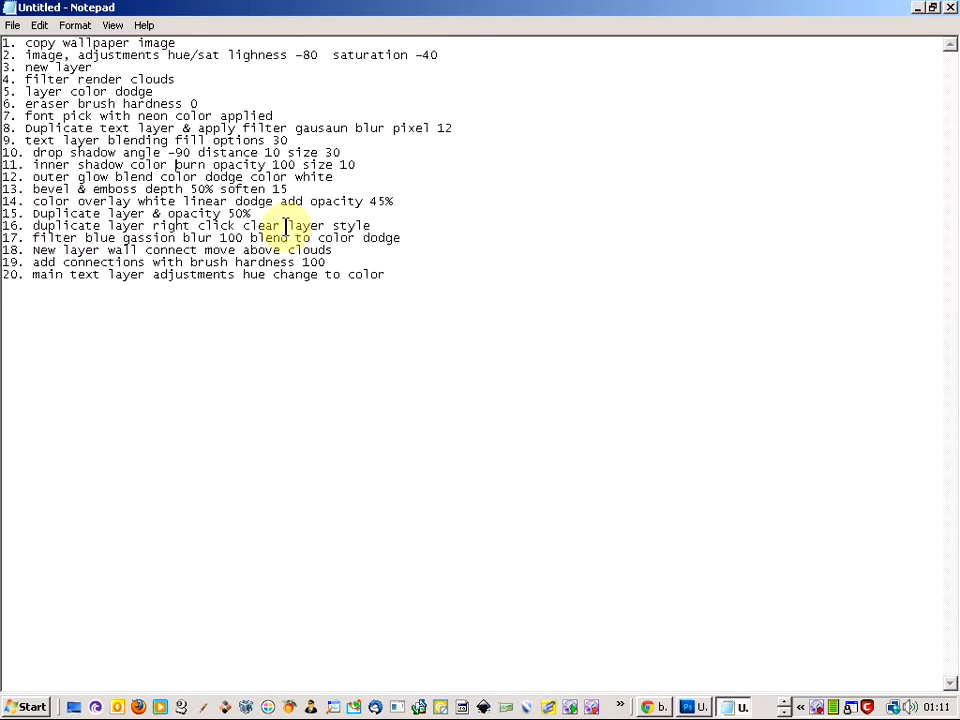
pyautogui.hotkey('alt', 'Tab')
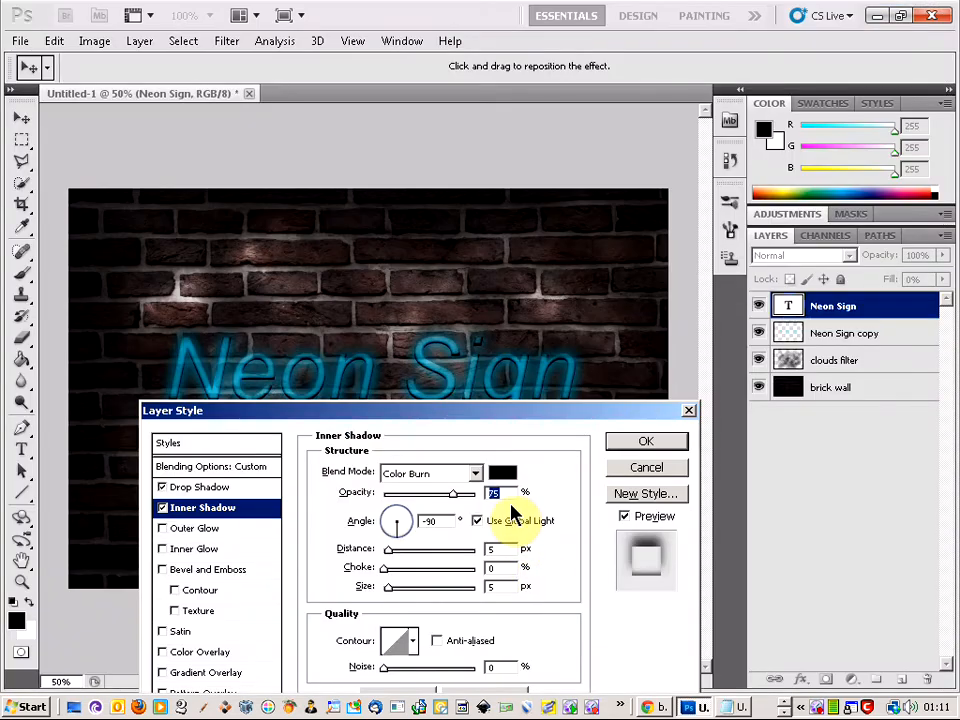
pyautogui.write('100')
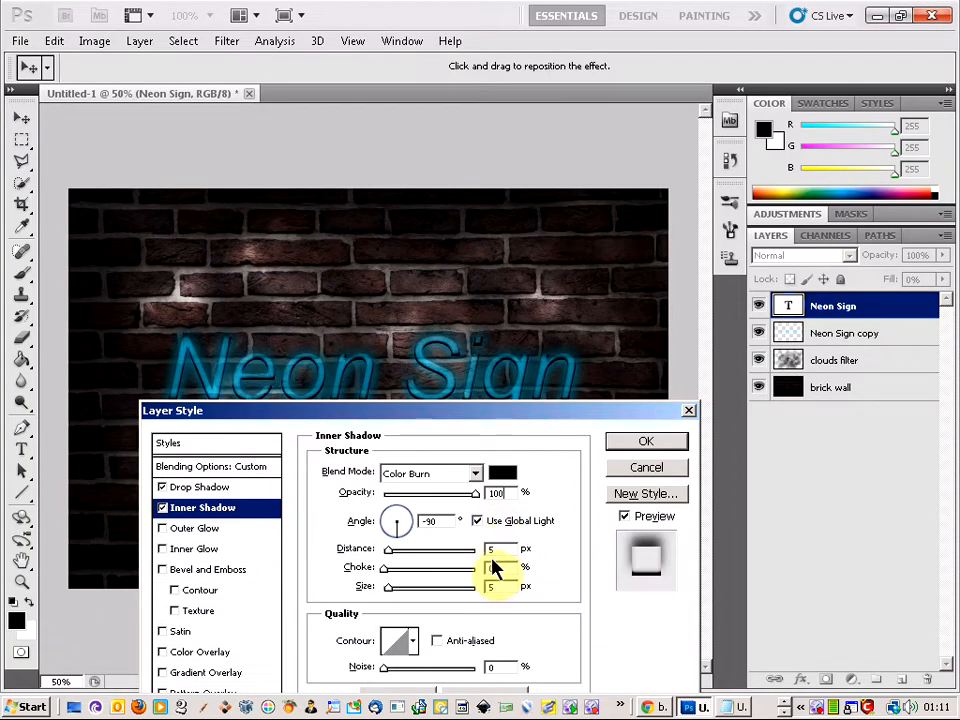
pyautogui.hotkey('alt', 'Tab')
pyautogui.hotkey('alt', 'Tab')
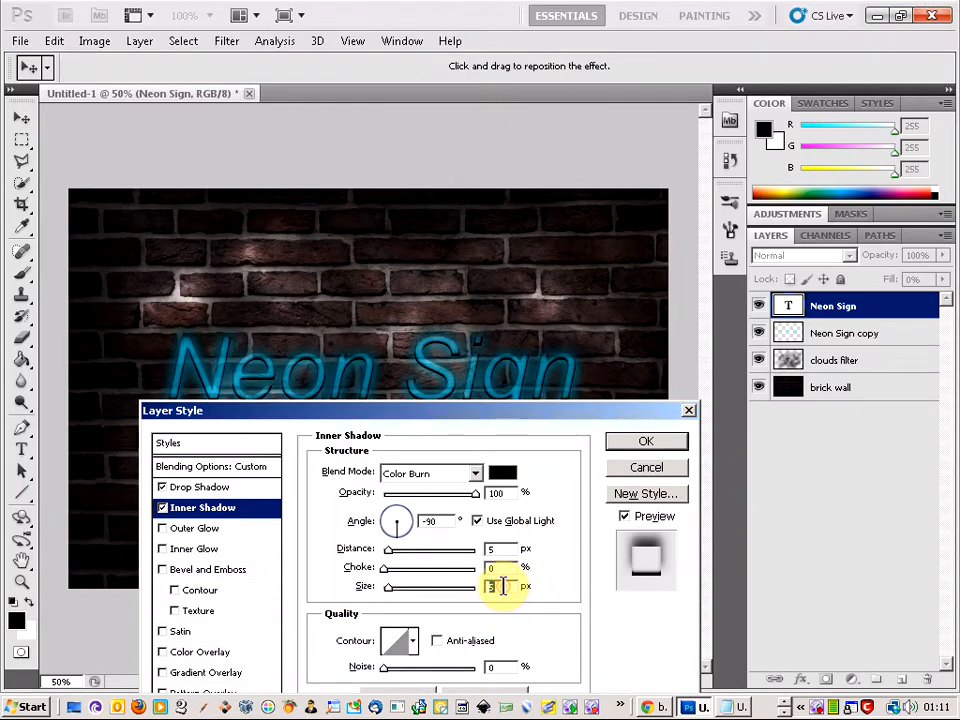
pyautogui.write('10')
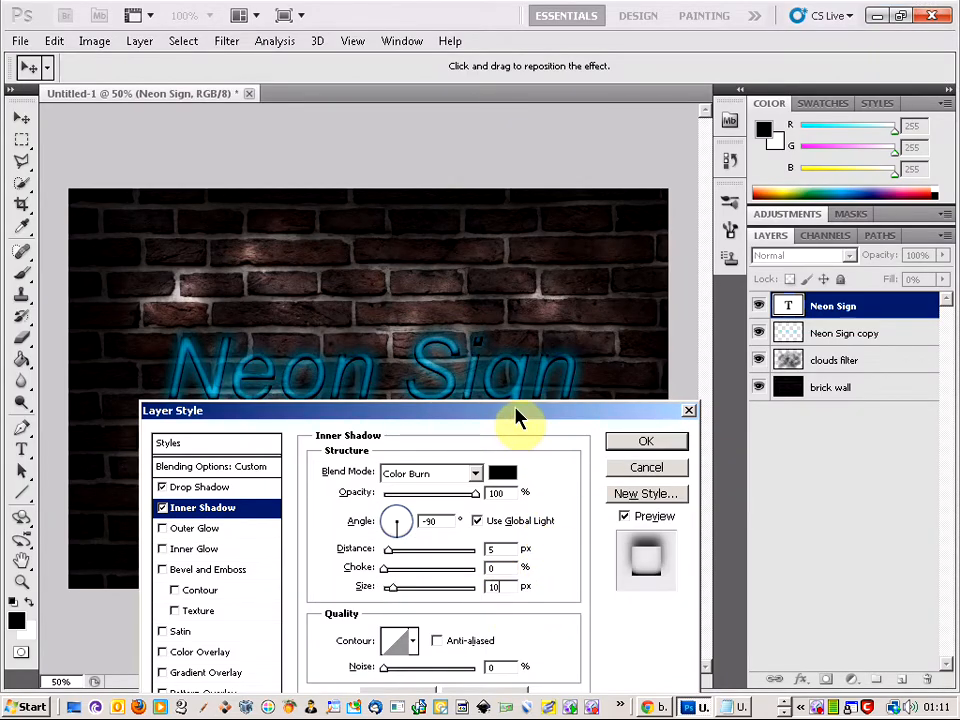
pyautogui.moveTo(517, 418); pyautogui.dragTo(505, 440)
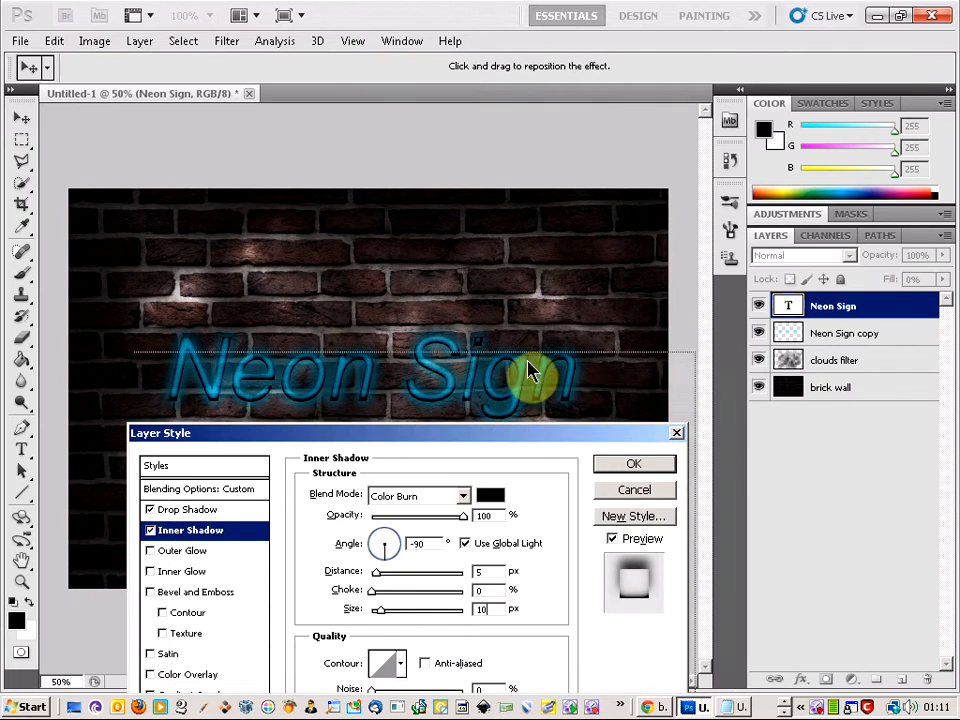
pyautogui.moveTo(510, 433); pyautogui.dragTo(496, 423)
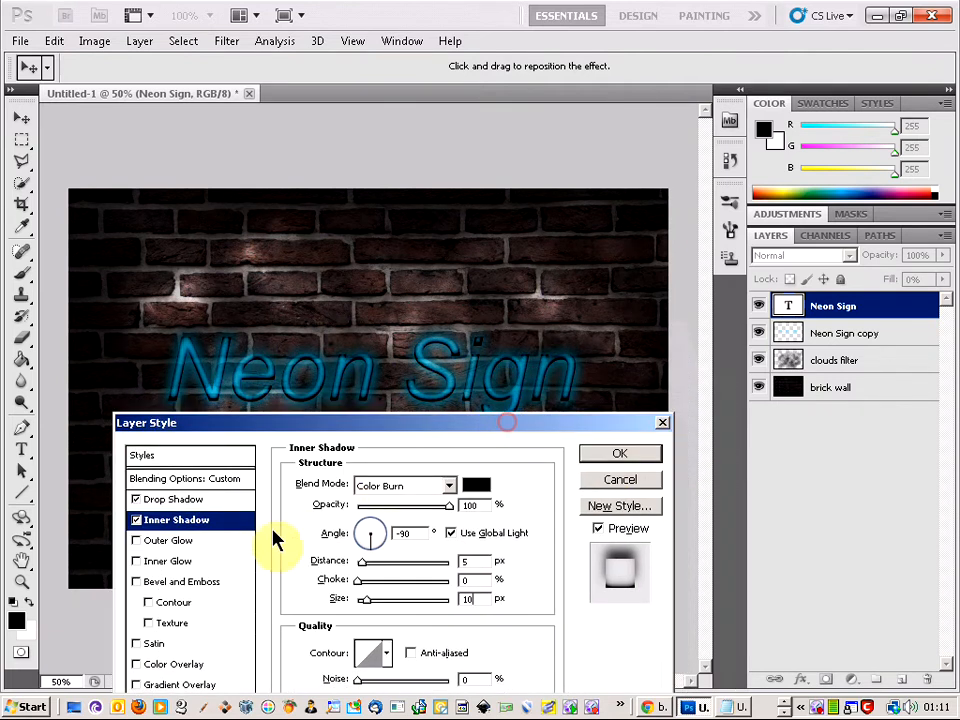
# - Add an outer glow to the "Neon Sign" text layer with the Color Dodge blend mode, following the Notepad list
pyautogui.hotkey('alt', 'Tab')
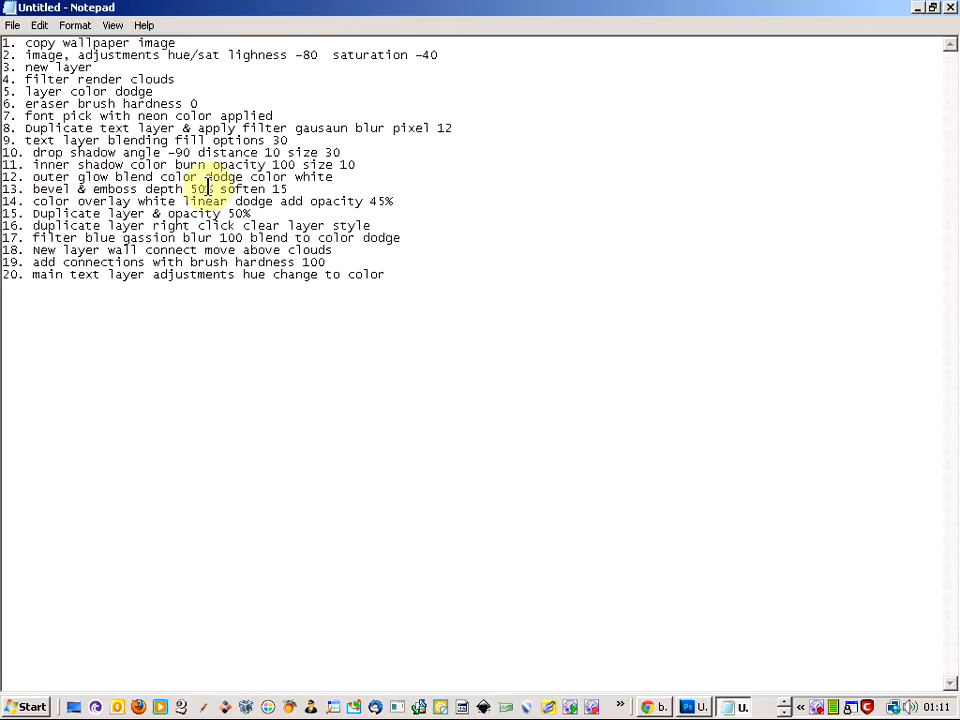
pyautogui.hotkey('alt', 'Tab')
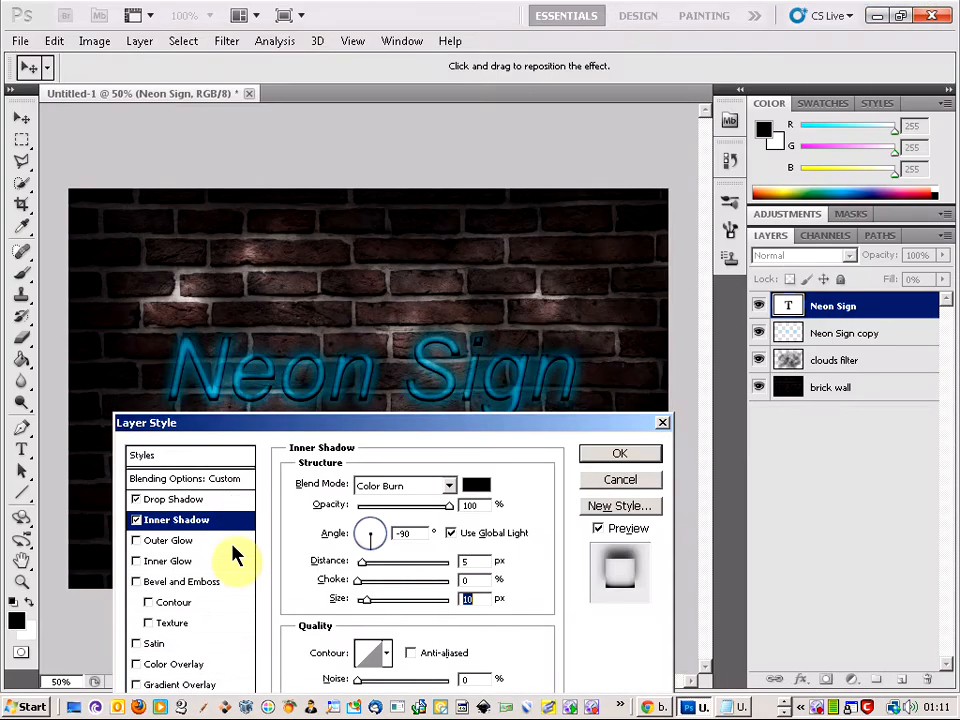
pyautogui.click(205, 542)
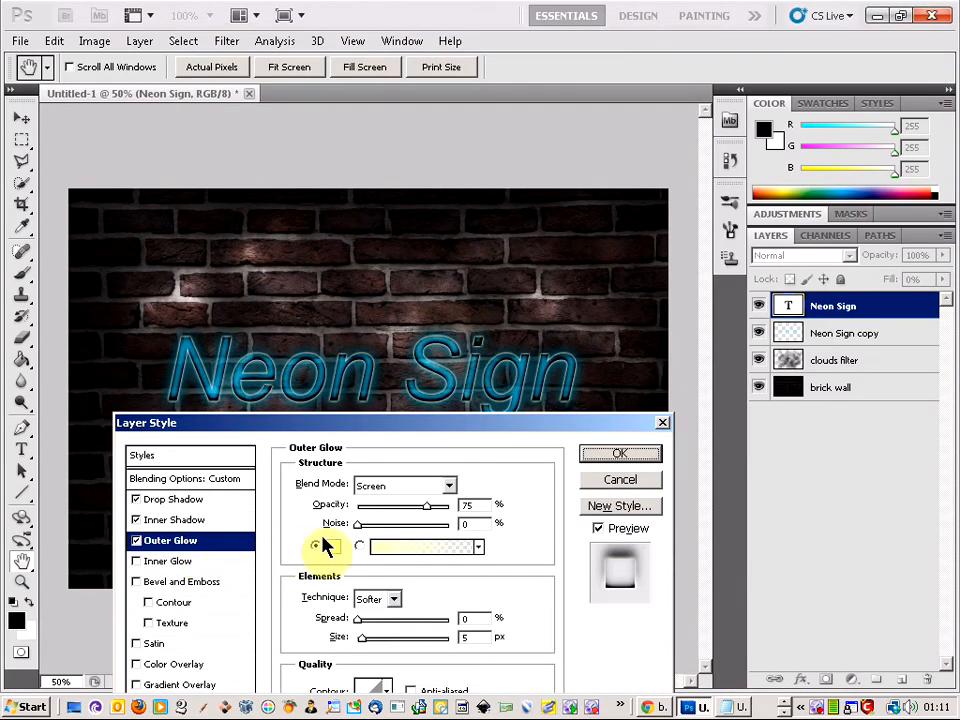
pyautogui.hotkey('alt', 'Tab')
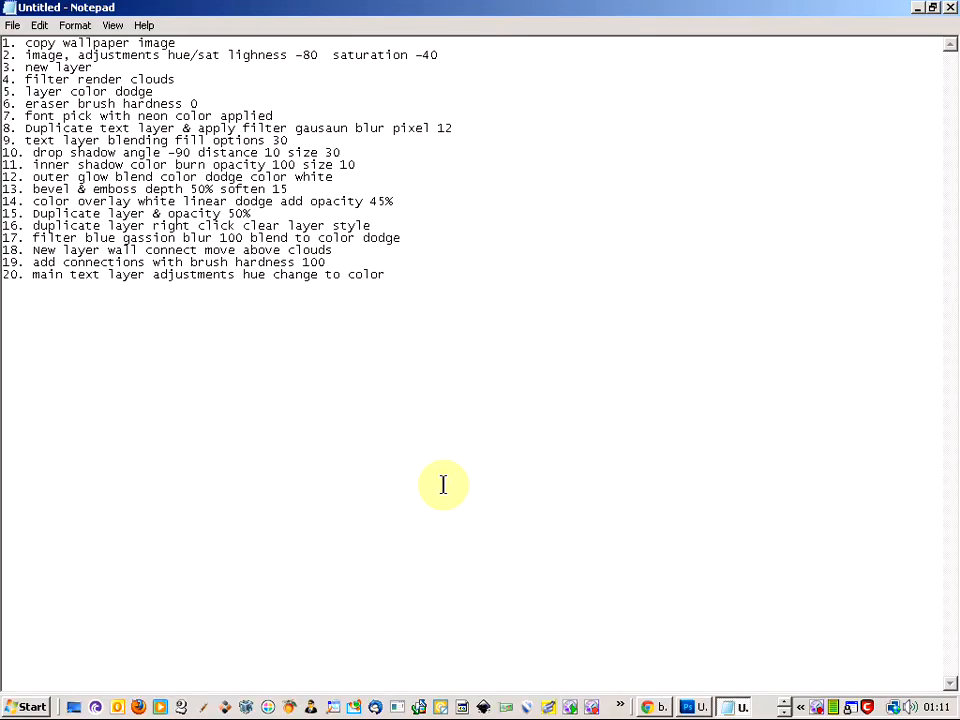
pyautogui.hotkey('alt', 'Tab')
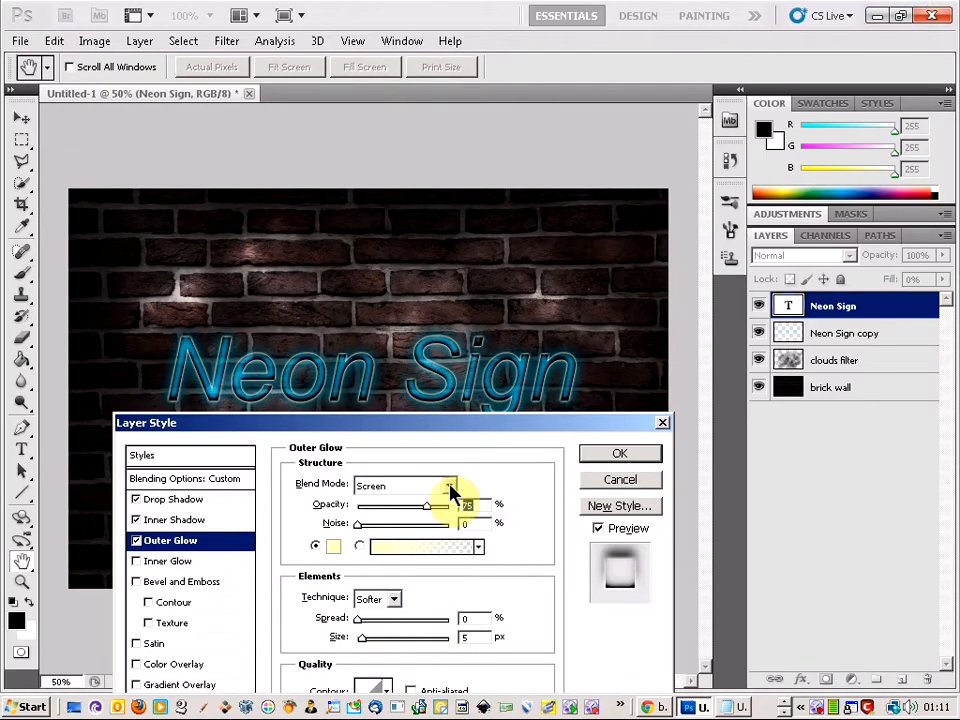
pyautogui.click(450, 486)
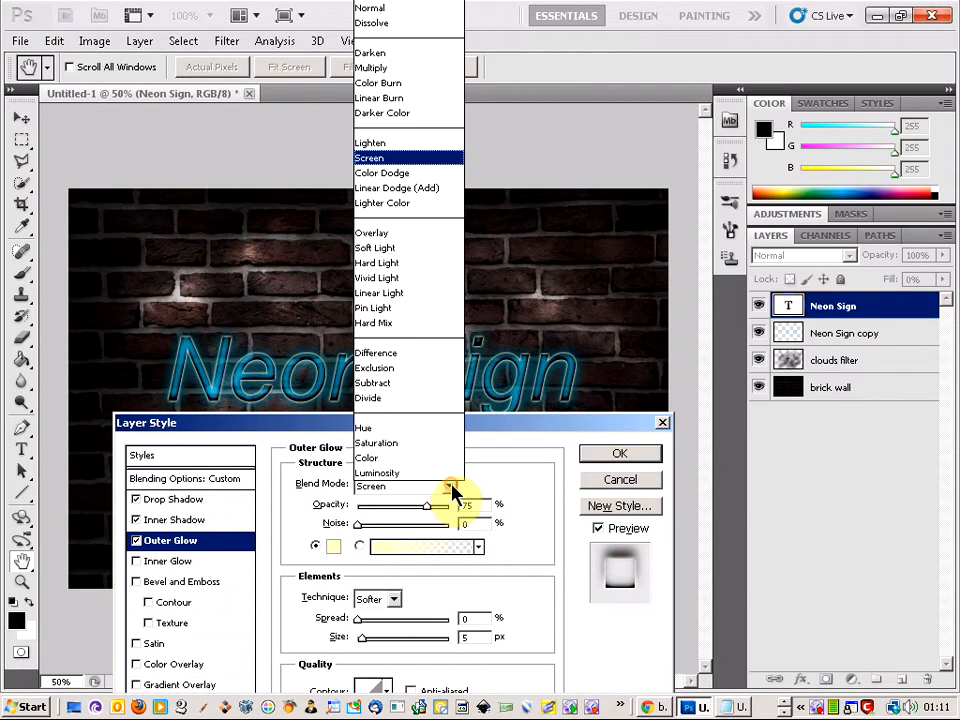
pyautogui.click(398, 176)
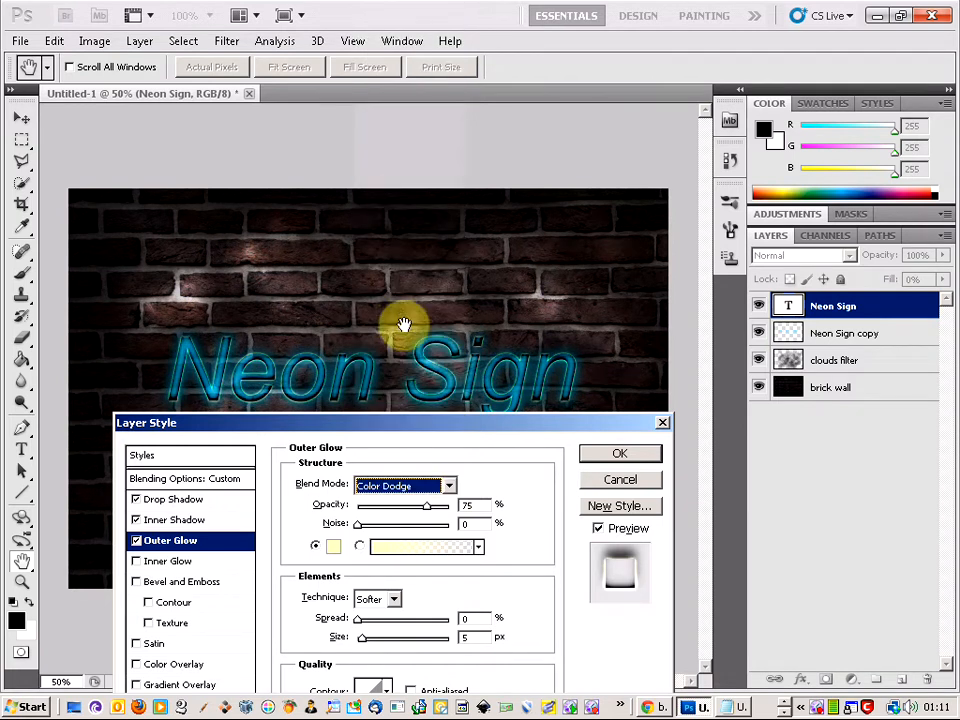
# - Change the outer glow's color to white
pyautogui.click(335, 549)
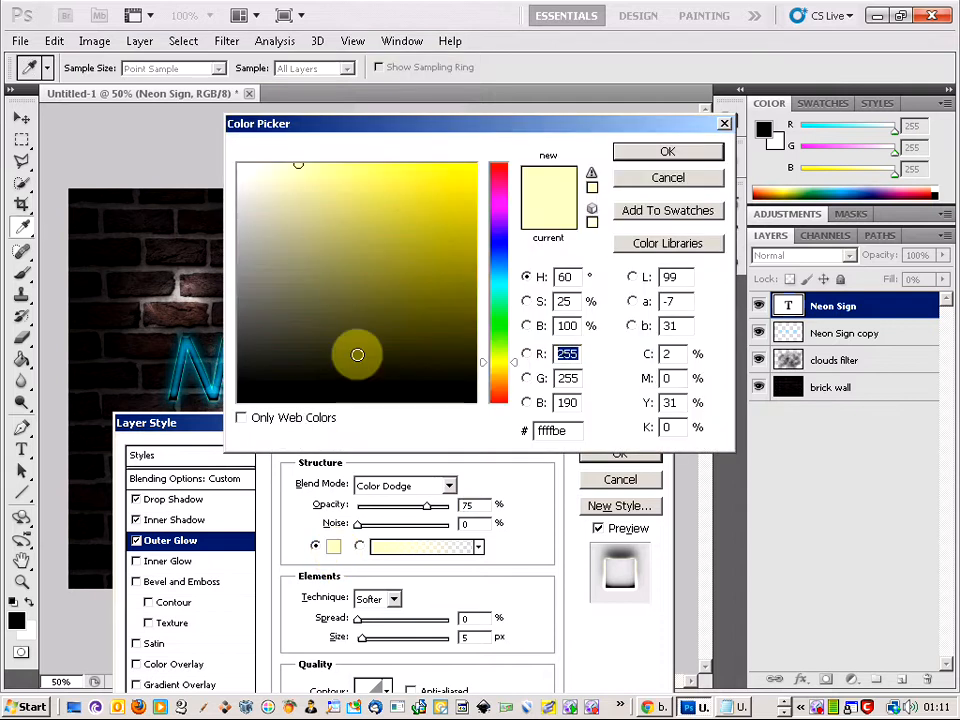
pyautogui.click(242, 167)
pyautogui.click(640, 153)
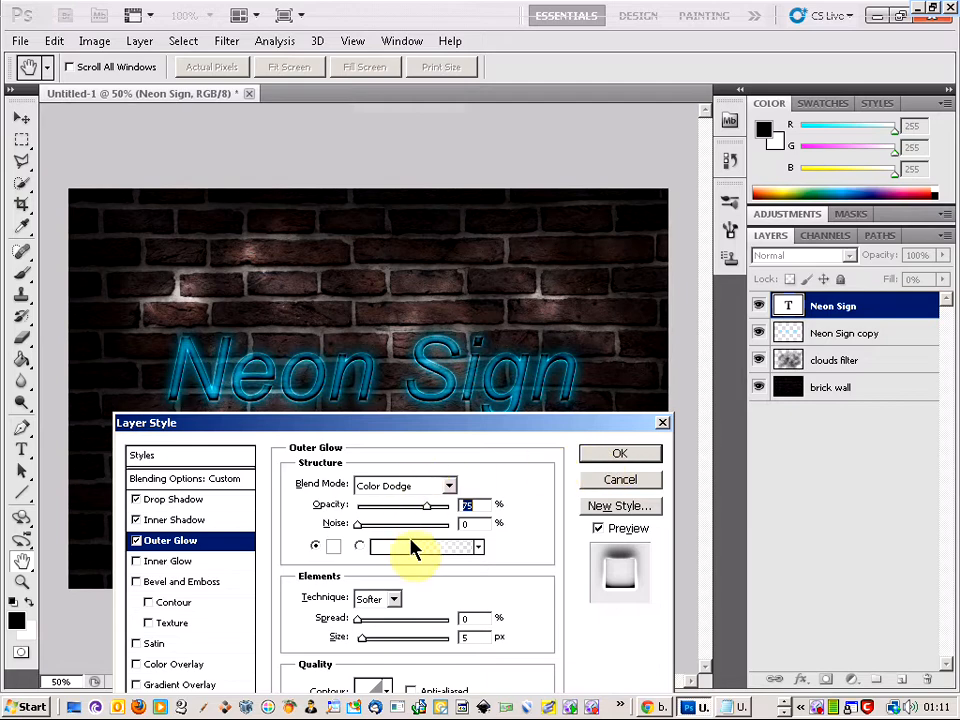
# - Add Bevel and Emboss with 50% depth and 15 px soften per the Notepad list, and apply the layer style
pyautogui.hotkey('alt', 'Tab')
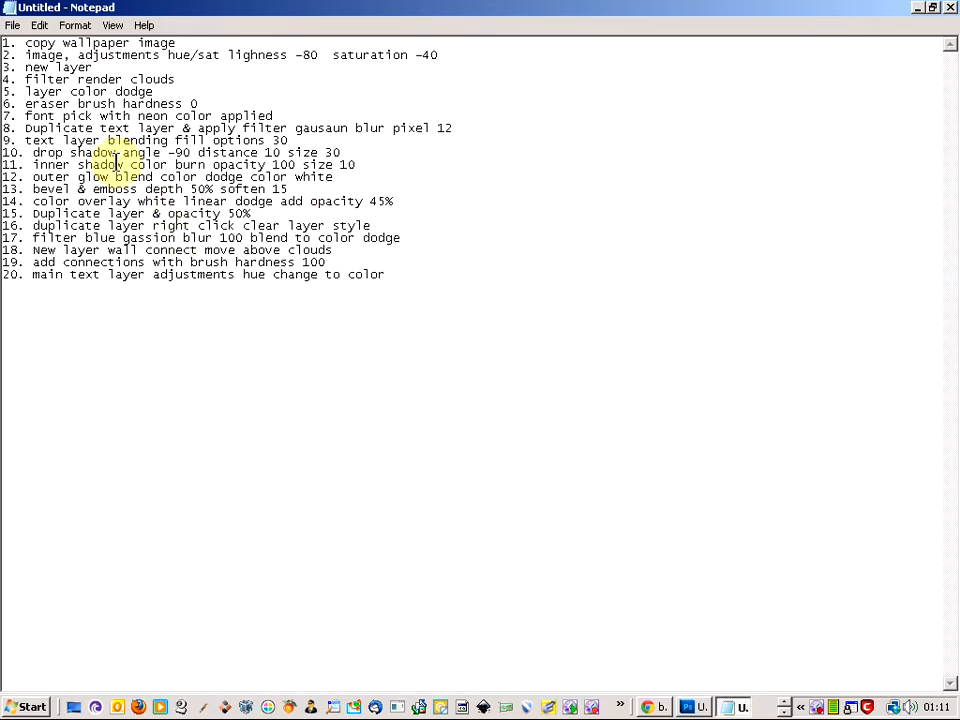
pyautogui.click(170, 188)
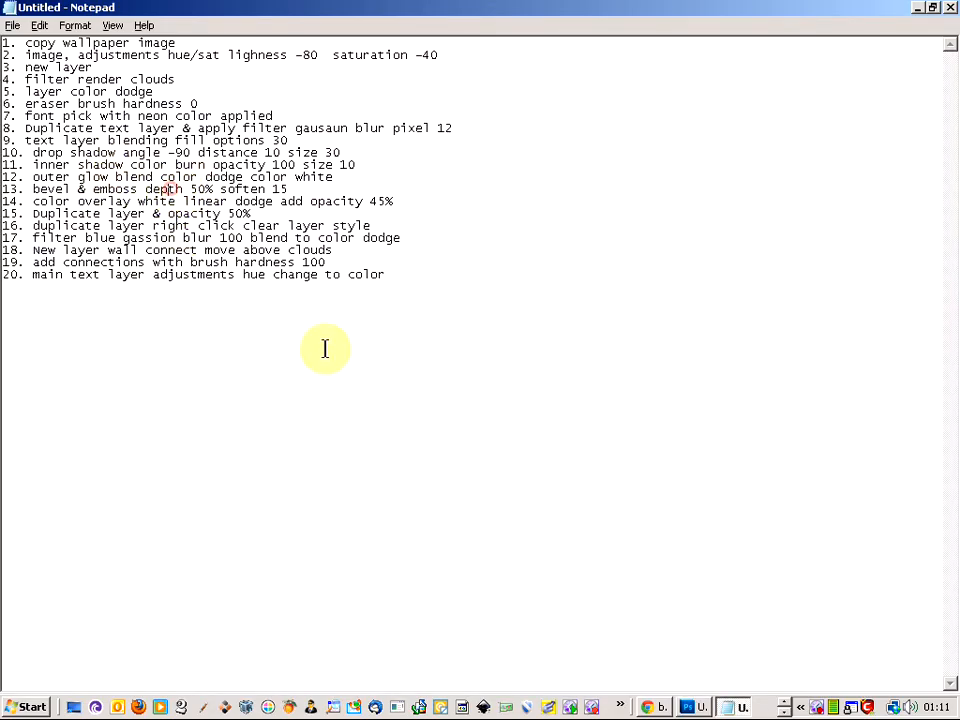
pyautogui.hotkey('alt', 'Tab')
pyautogui.click(199, 591)
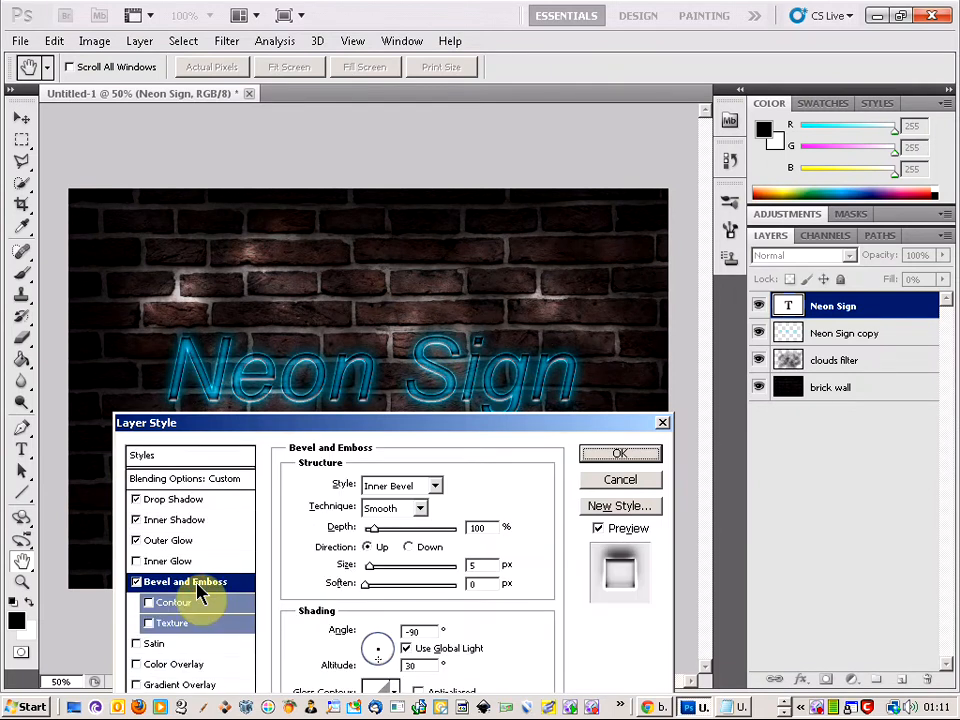
pyautogui.hotkey('alt', 'Tab')
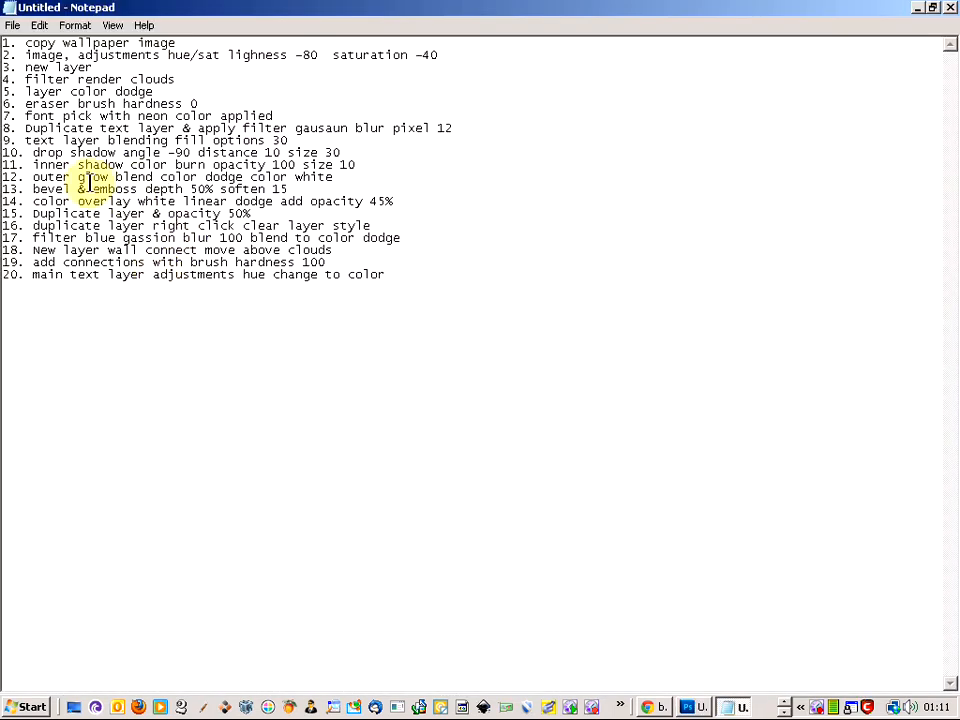
pyautogui.hotkey('alt', 'Tab')
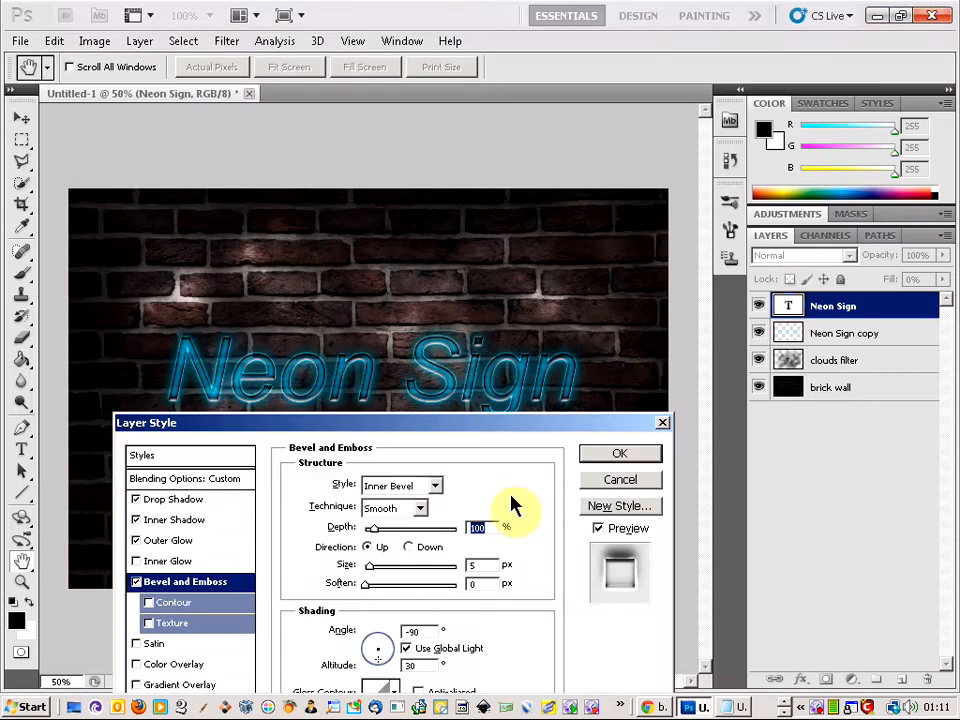
pyautogui.write('50')
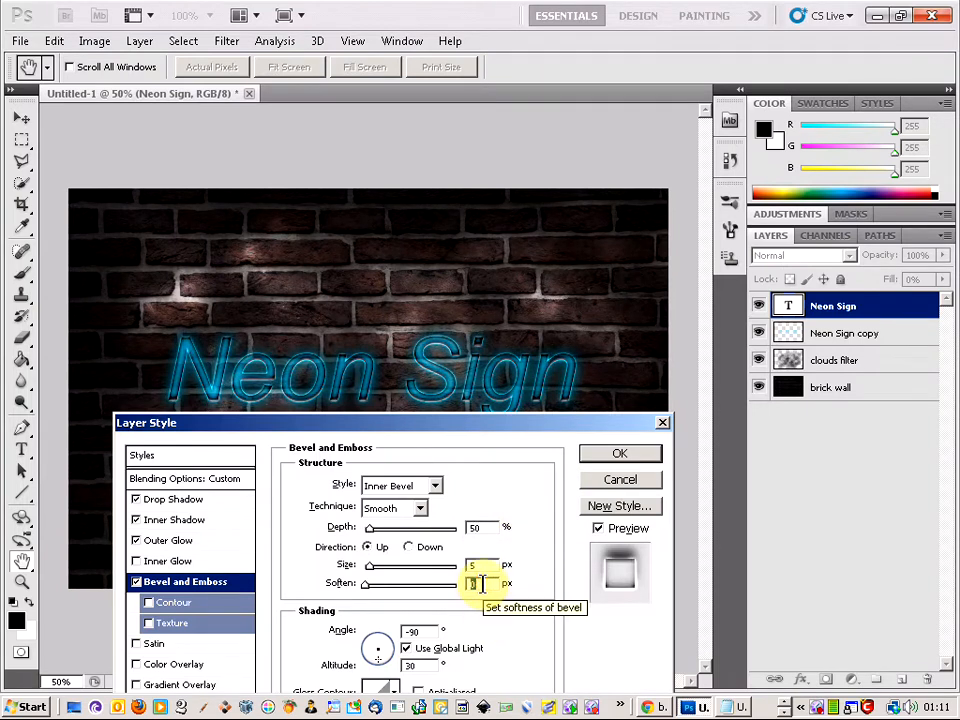
pyautogui.write('15')
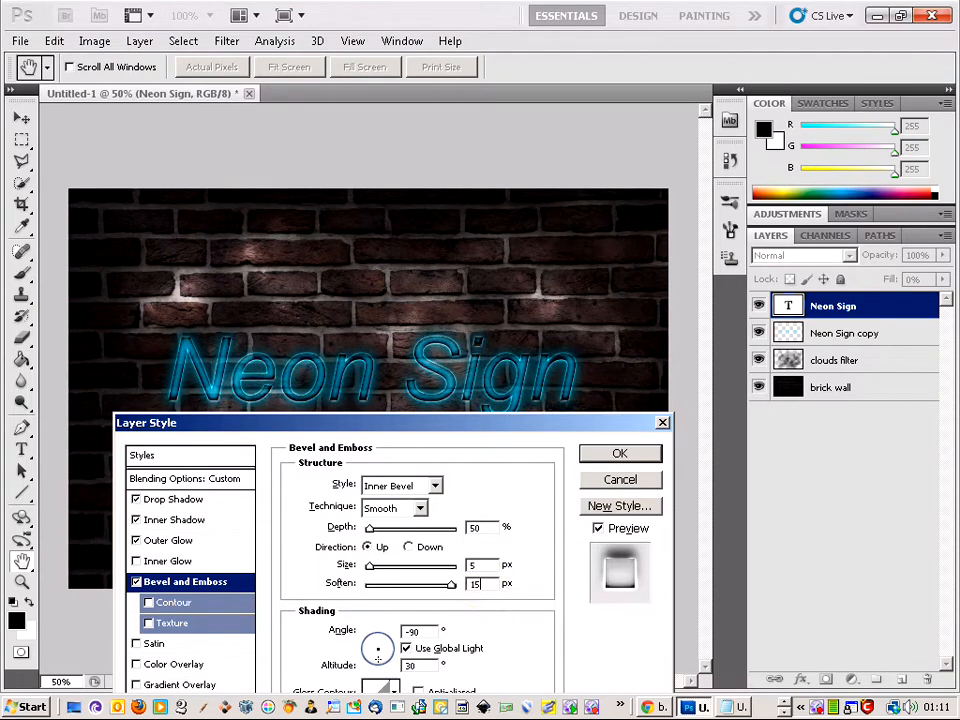
pyautogui.click(620, 456)
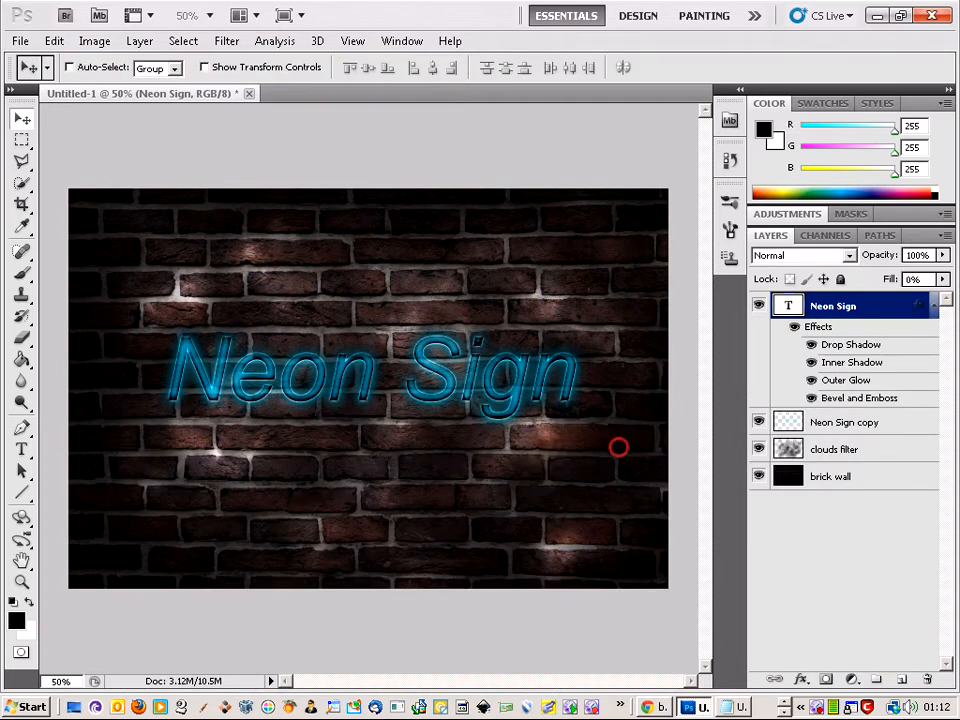
# - Check the Notepad list, return to Photoshop, and add a white Color Overlay to the "Neon Sign" text layer
pyautogui.hotkey('alt', 'Tab')
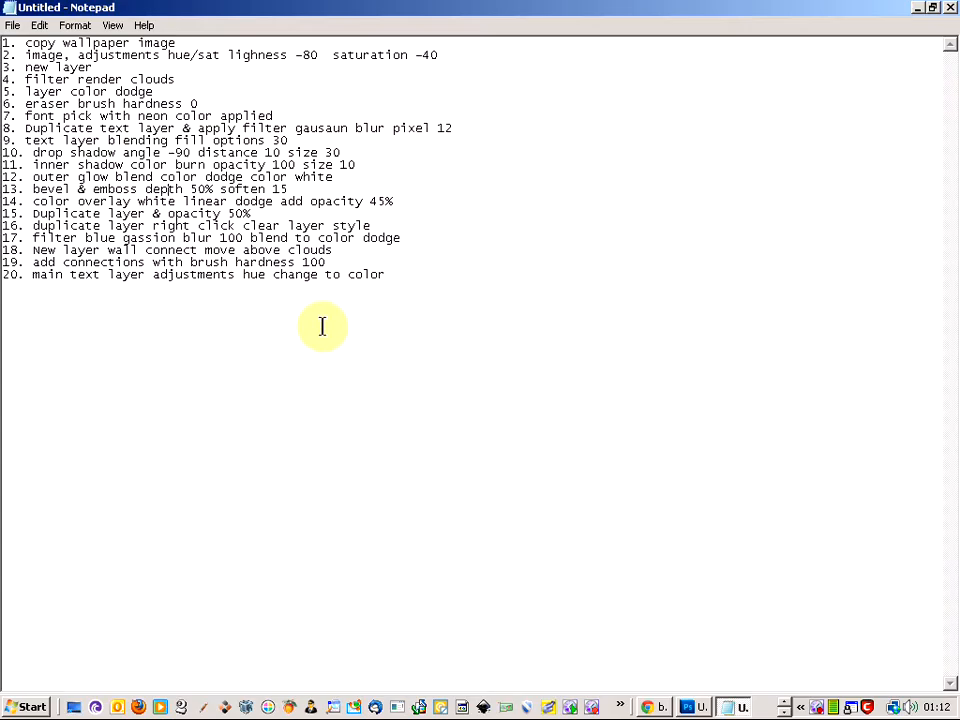
pyautogui.click(188, 203)
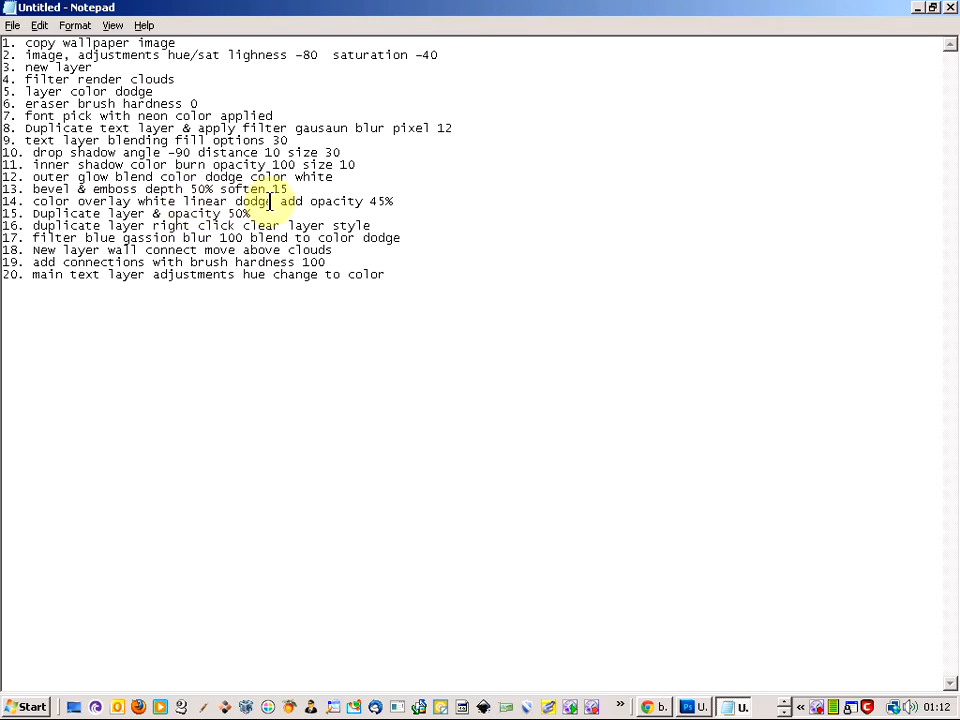
pyautogui.hotkey('alt', 'Tab')
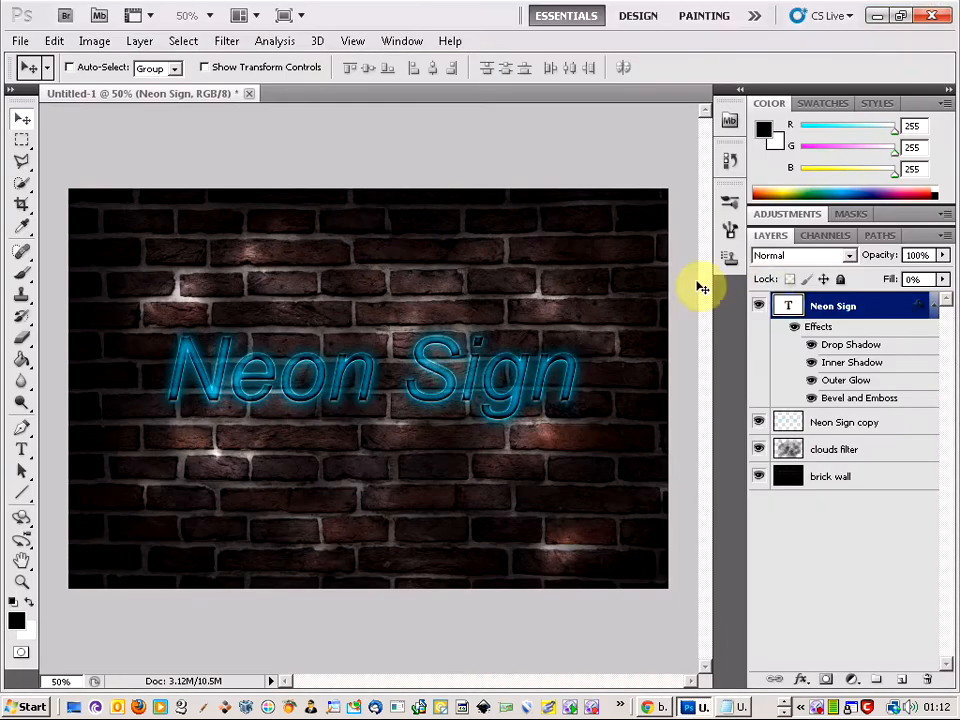
pyautogui.rightClick(850, 310)
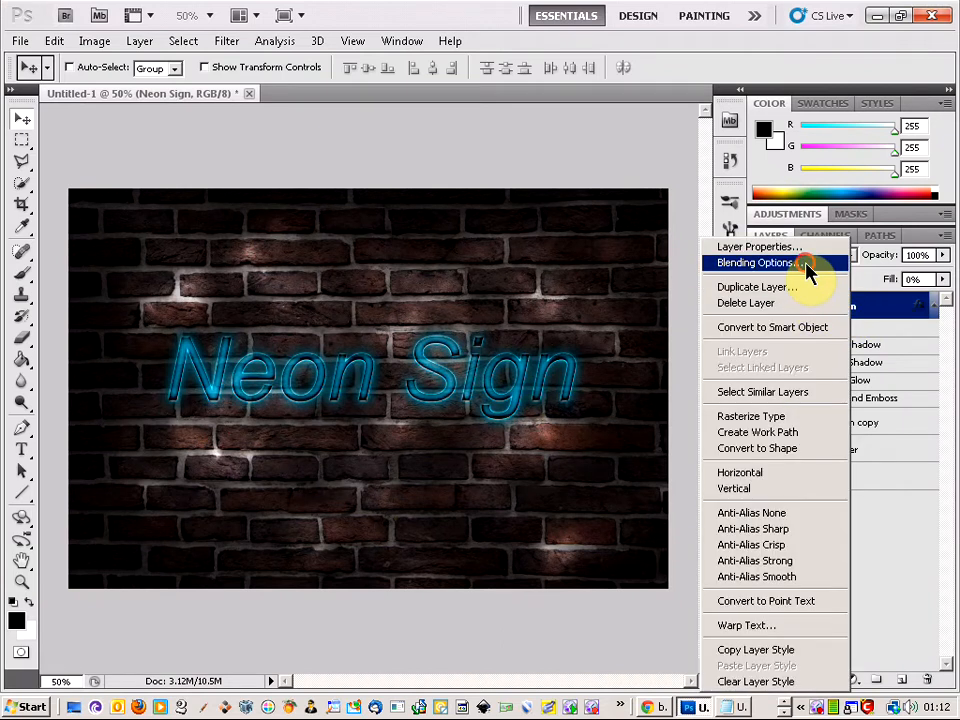
pyautogui.click(752, 264)
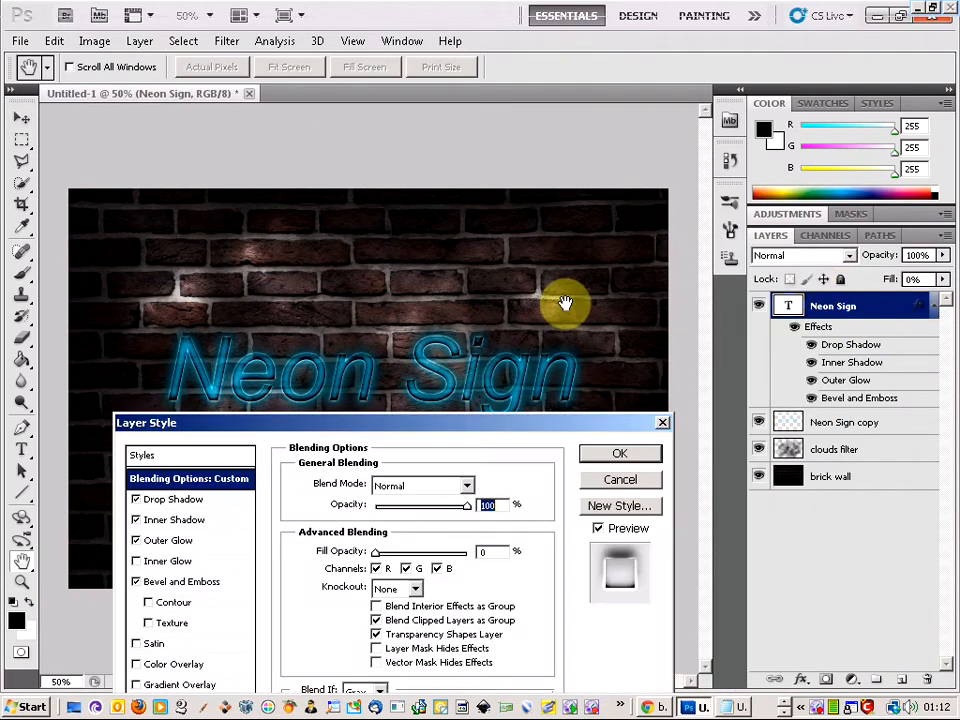
pyautogui.click(217, 664)
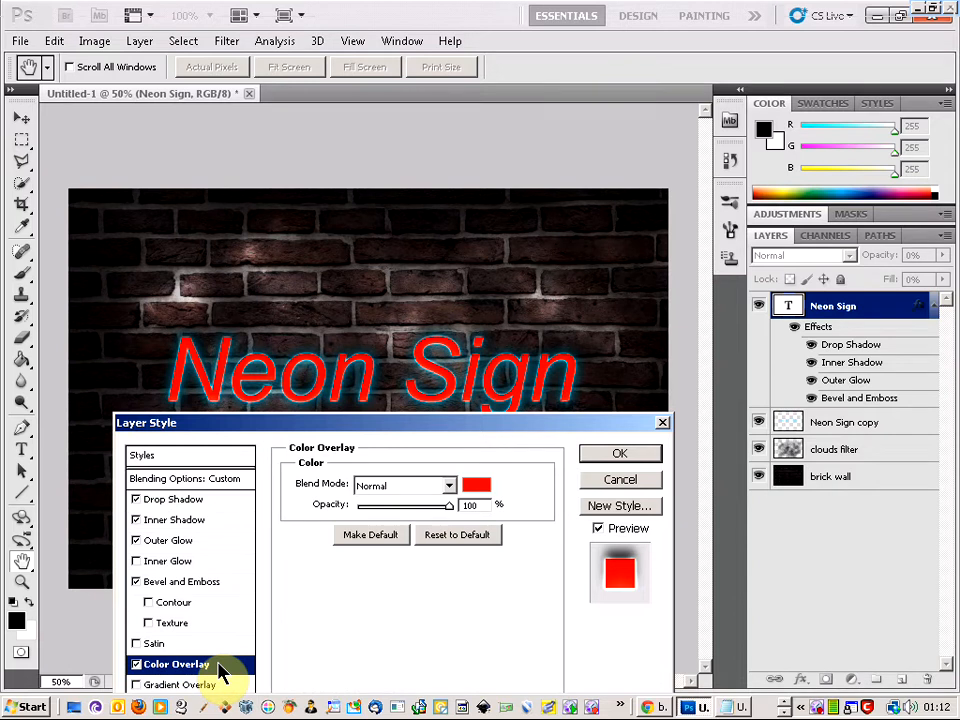
pyautogui.click(472, 484)
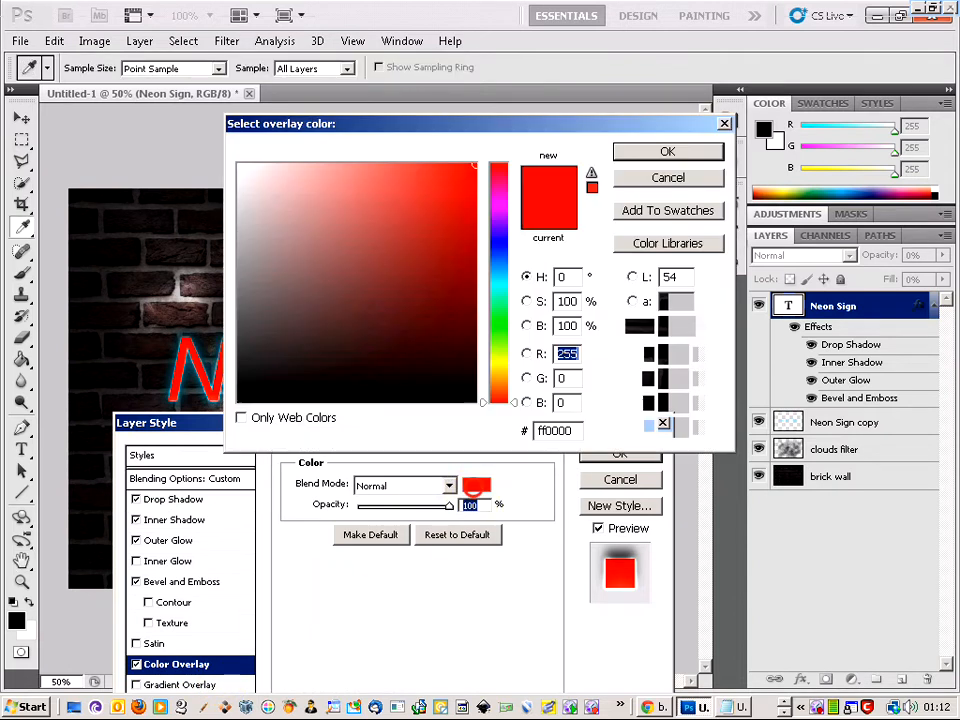
pyautogui.click(241, 167)
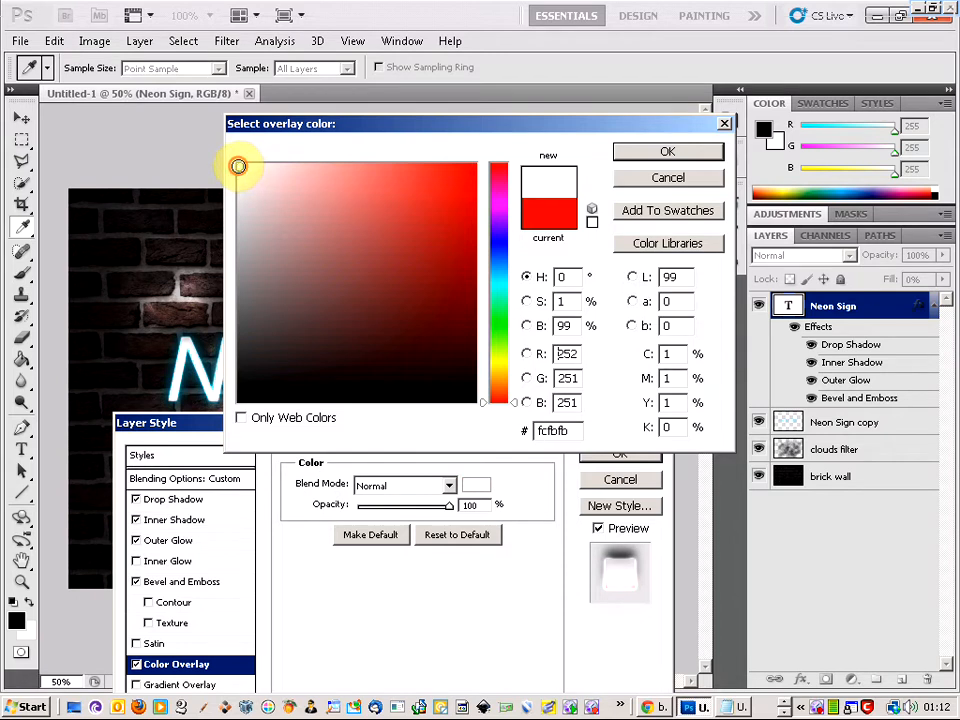
pyautogui.hotkey('alt', 'Tab')
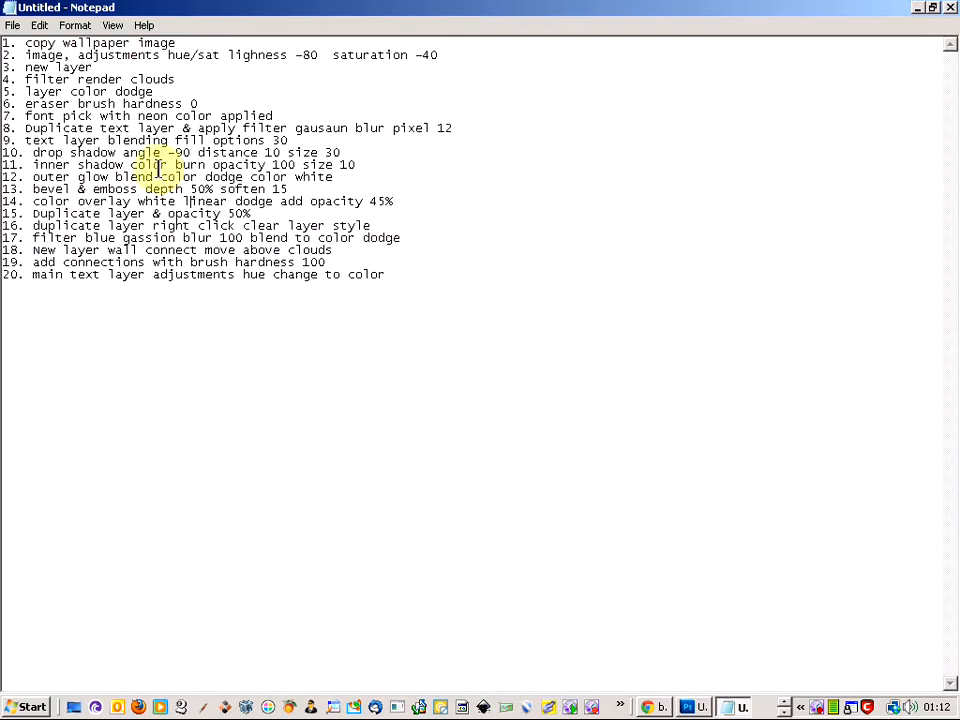
pyautogui.hotkey('alt', 'Tab')
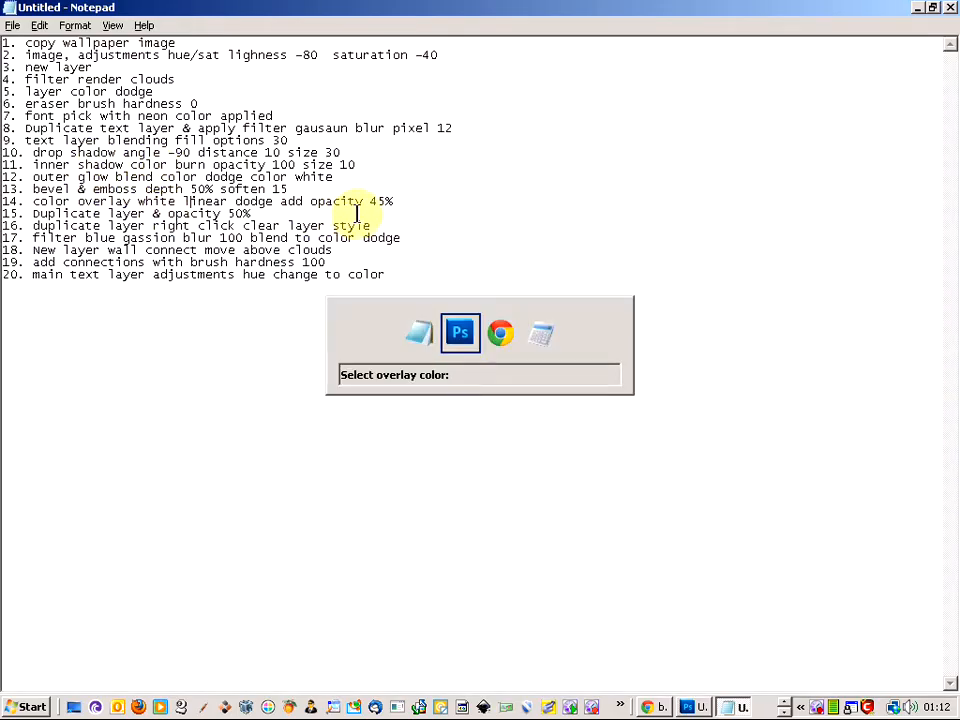
pyautogui.click(680, 152)
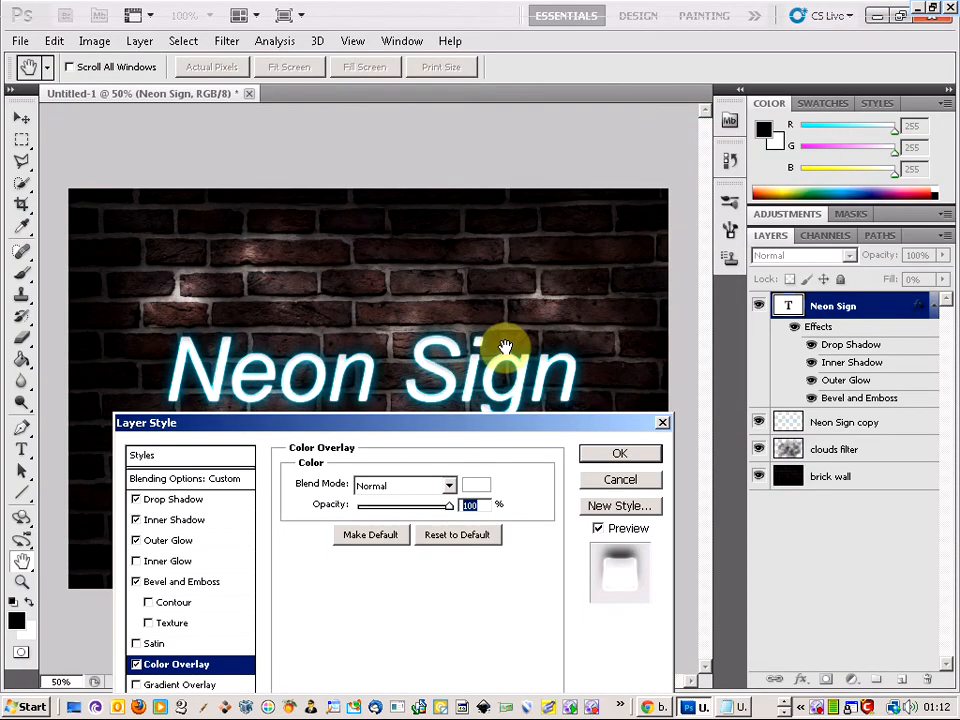
# - Set the color overlay to Linear Dodge (Add) at 45% opacity per the Notepad list, apply it, and compare the text with the layer hidden
pyautogui.click(449, 487)
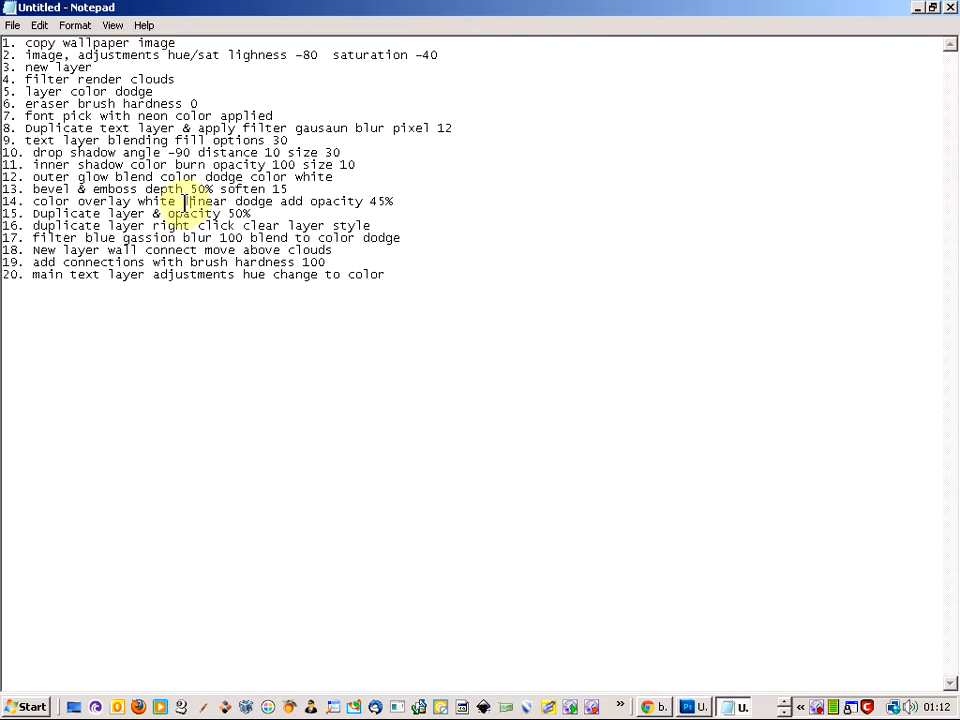
pyautogui.hotkey('alt', 'Tab')
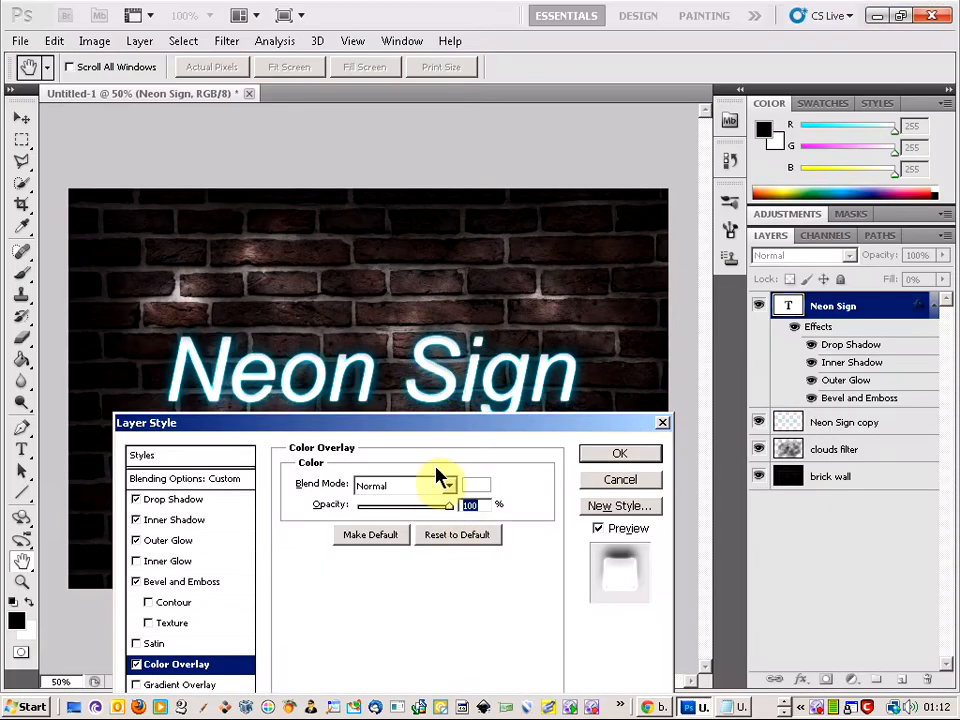
pyautogui.click(446, 484)
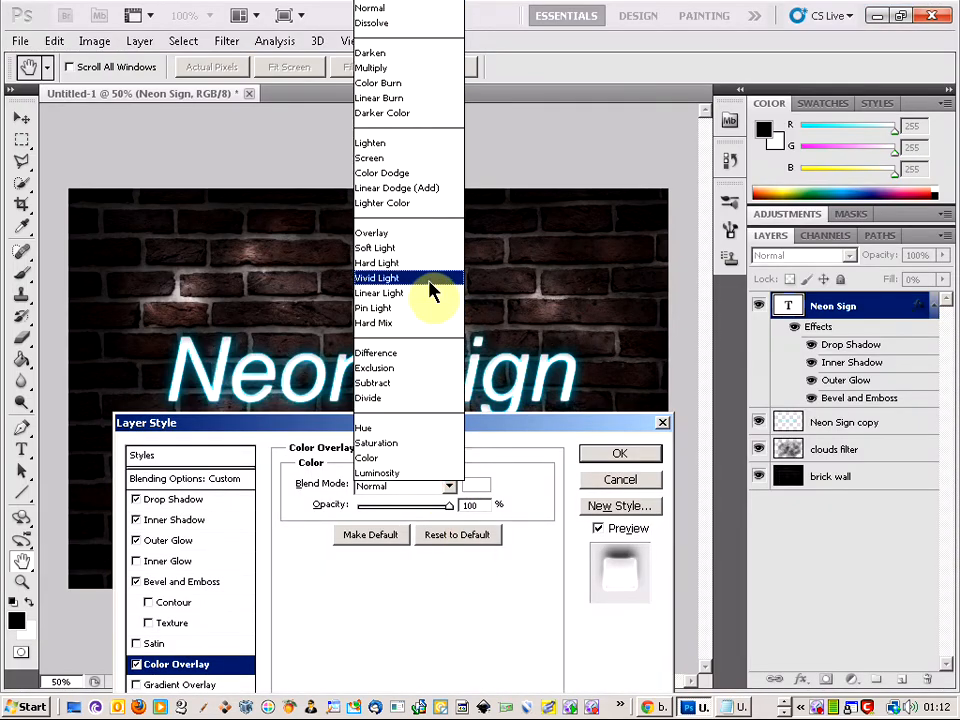
pyautogui.click(428, 188)
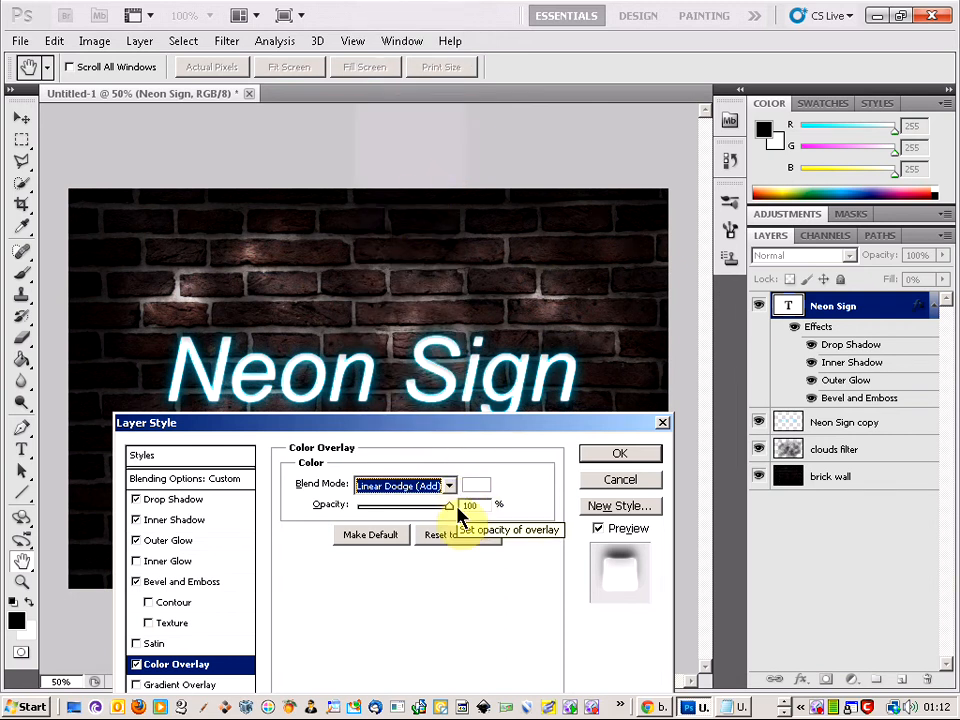
pyautogui.hotkey('alt', 'Tab')
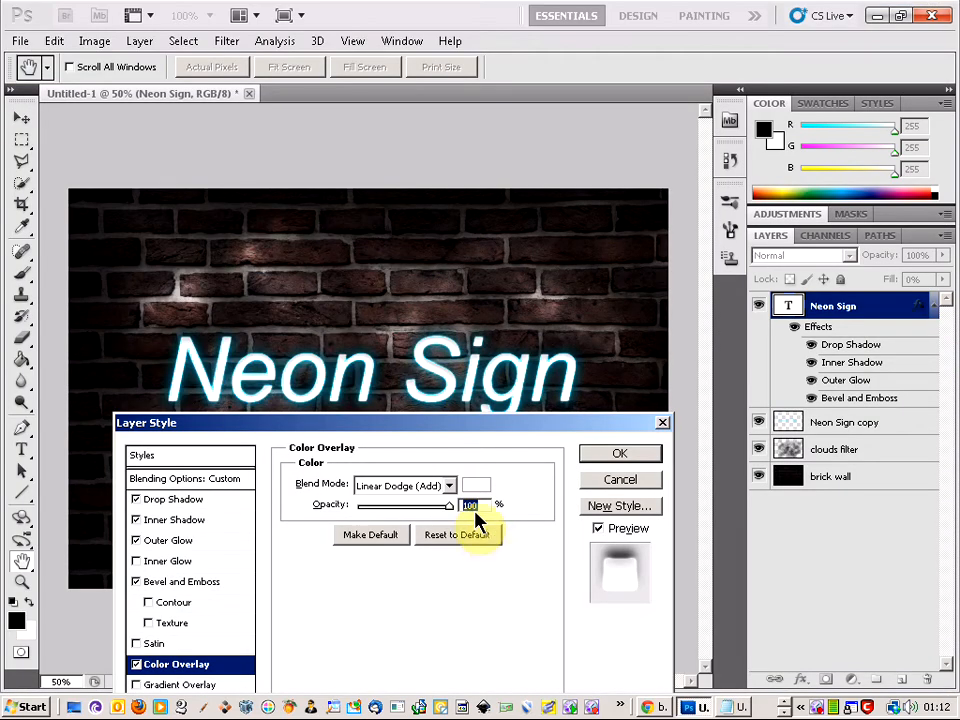
pyautogui.write('45')
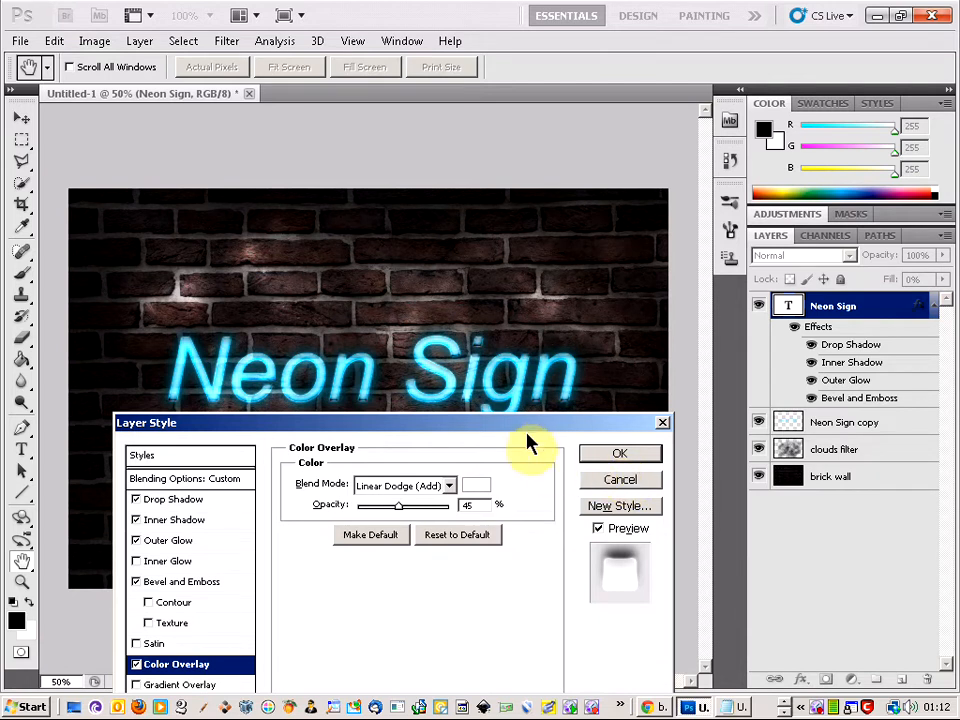
pyautogui.click(620, 457)
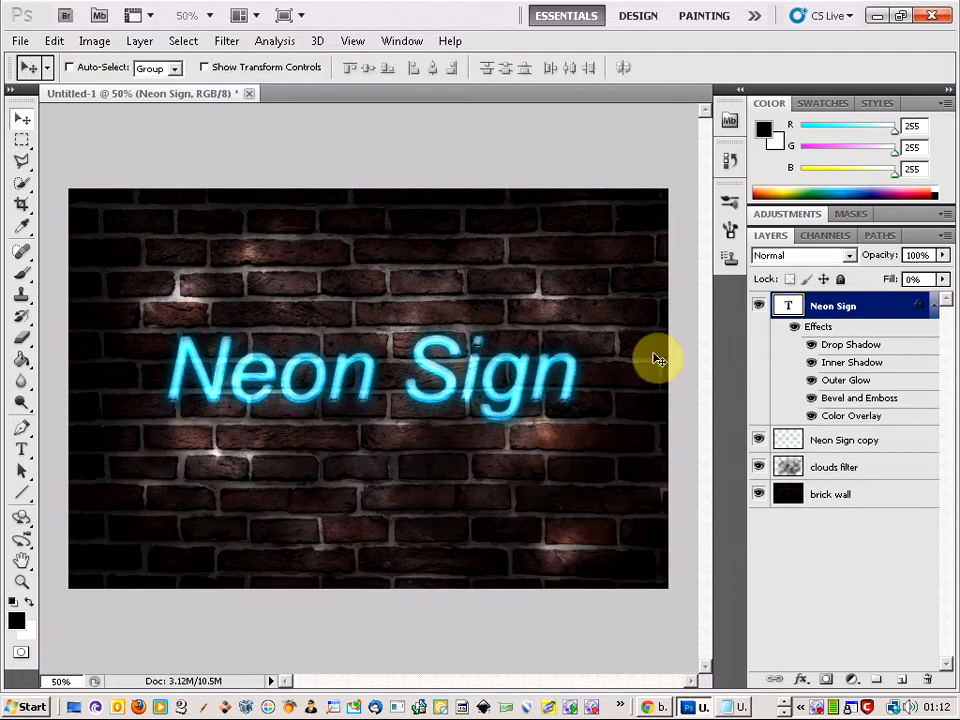
pyautogui.click(759, 306)
pyautogui.click(759, 306)
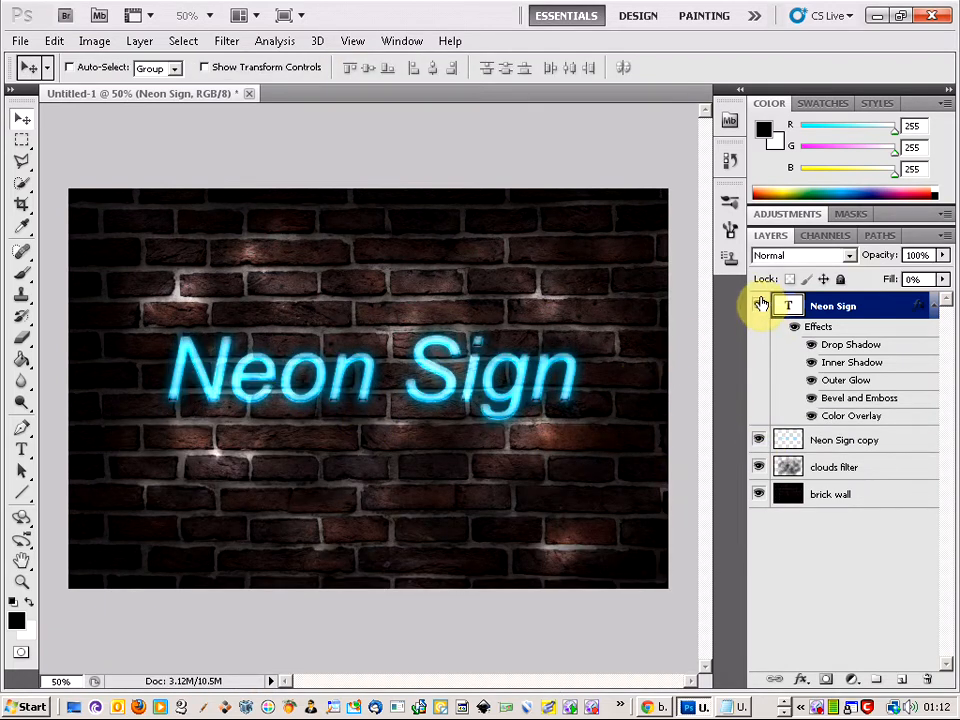
# - Check the next item in the Notepad list and duplicate the styled "Neon Sign" text layer in the same document
pyautogui.hotkey('alt', 'Tab')
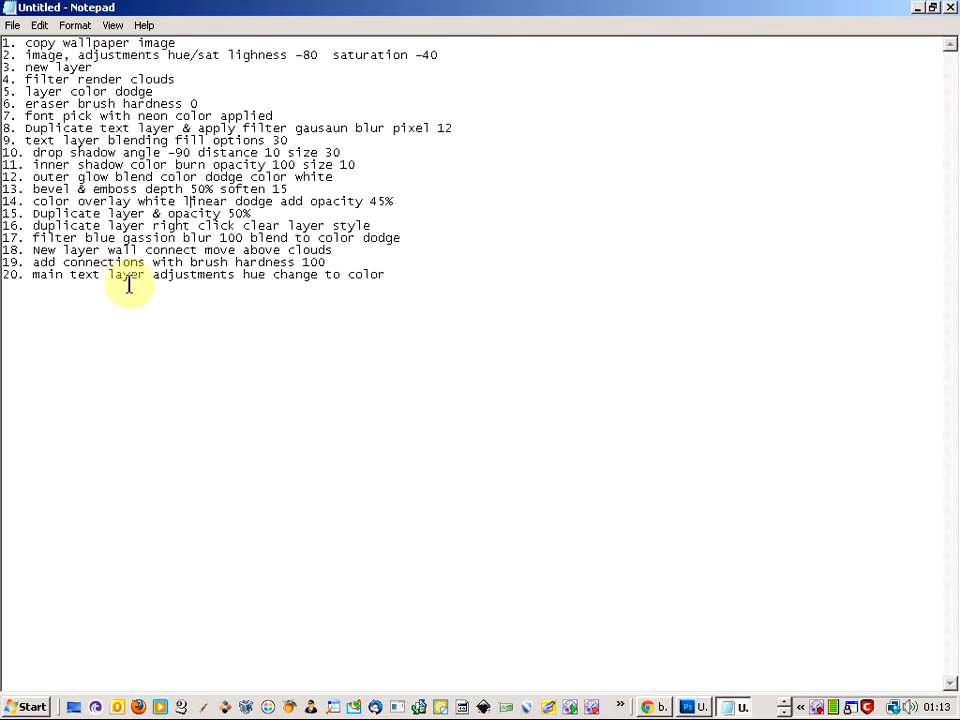
pyautogui.hotkey('alt', 'Tab')
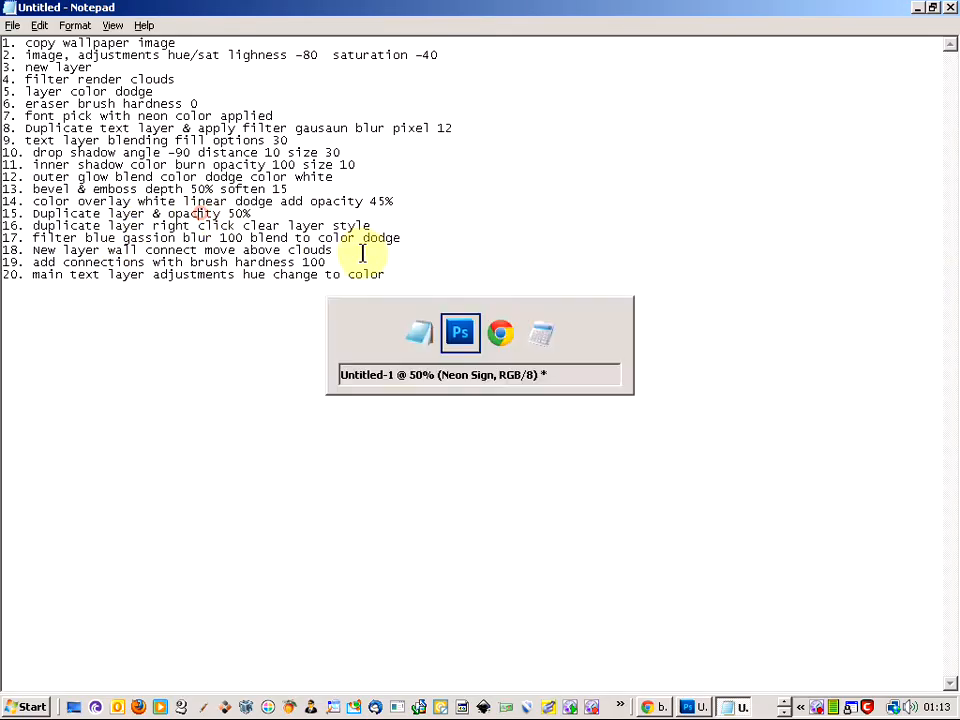
pyautogui.rightClick(895, 312)
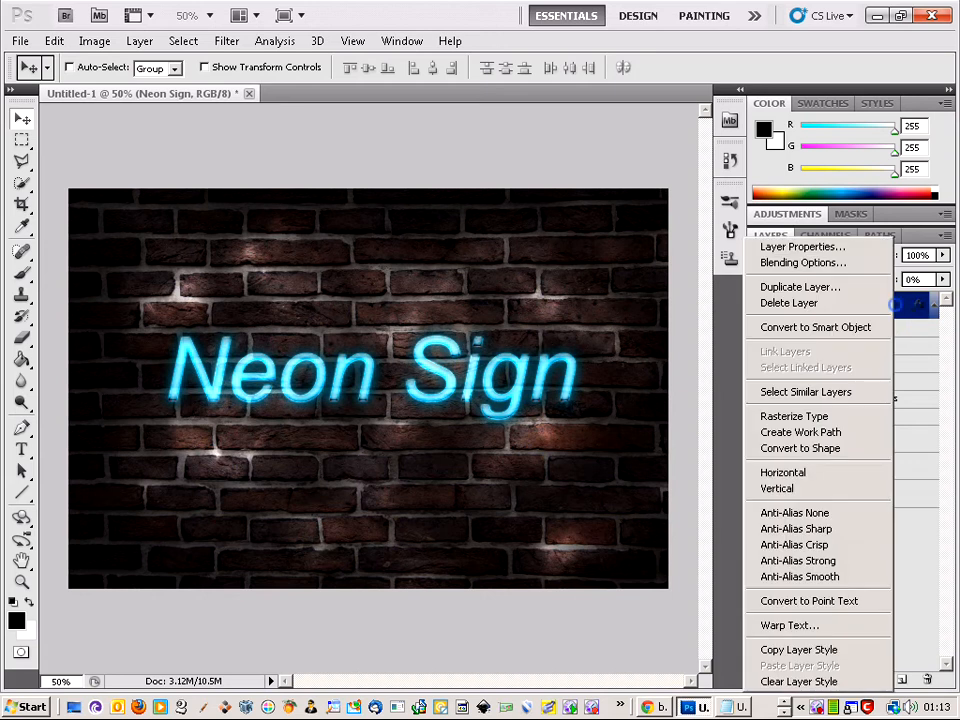
pyautogui.click(864, 295)
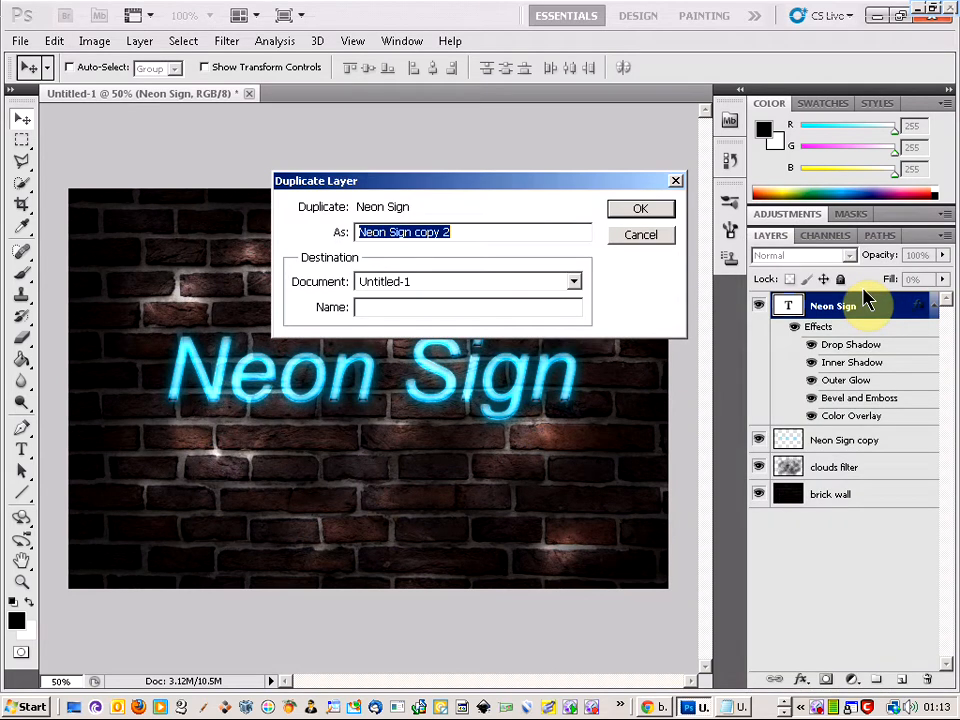
pyautogui.click(640, 212)
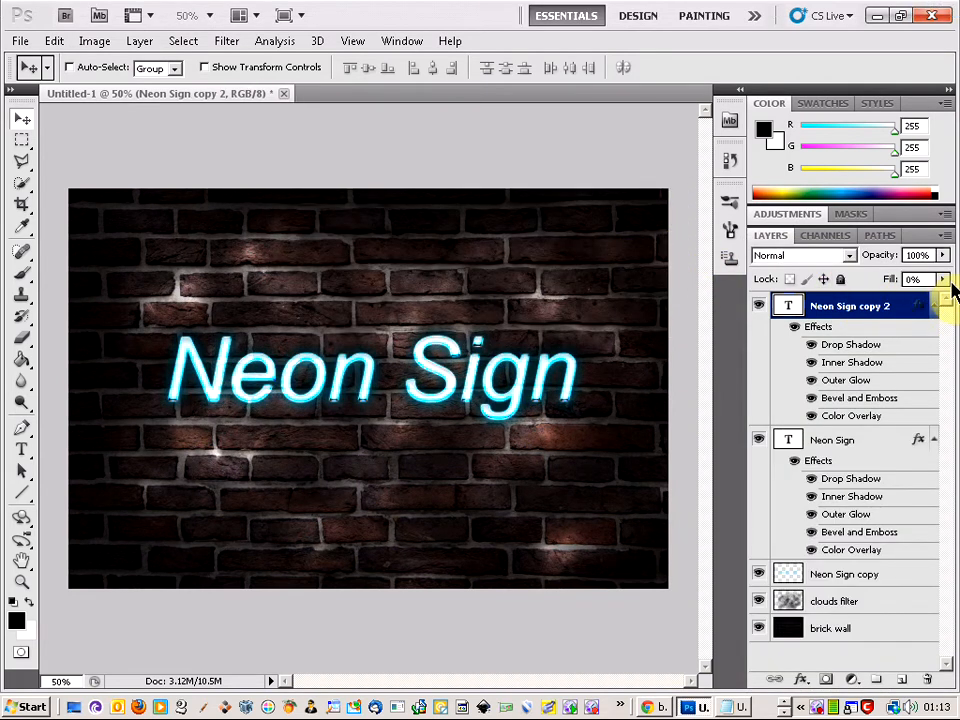
# - Lower the opacity of the duplicated text layer to 50% per the Notepad list and compare the glow with the duplicate hidden and shown
pyautogui.click(944, 256)
pyautogui.moveTo(944, 278); pyautogui.dragTo(903, 280)
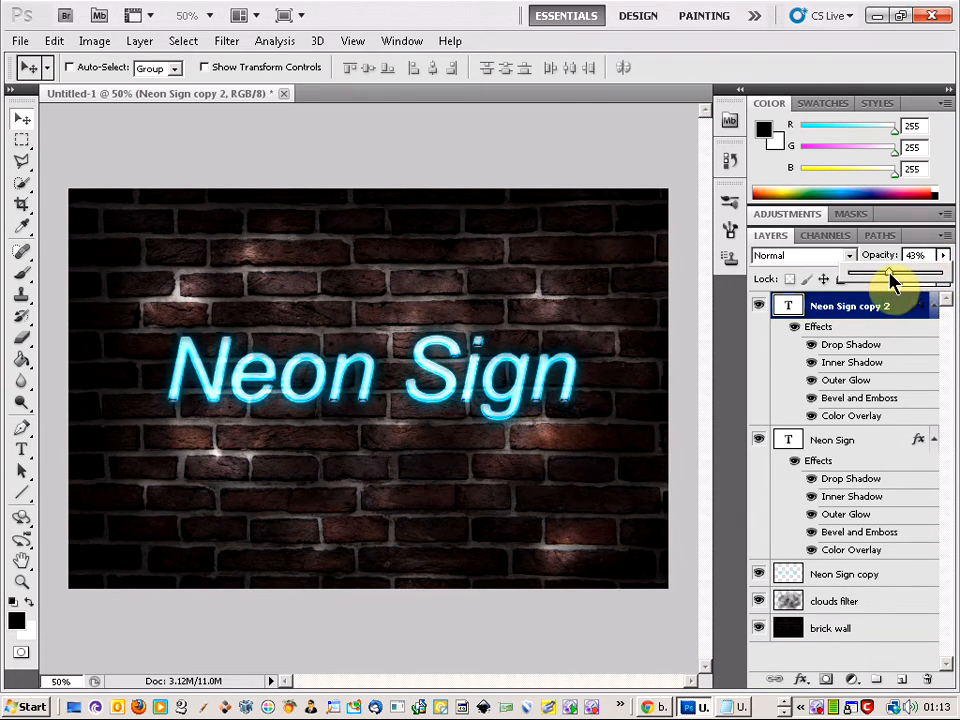
pyautogui.hotkey('alt', 'Tab')
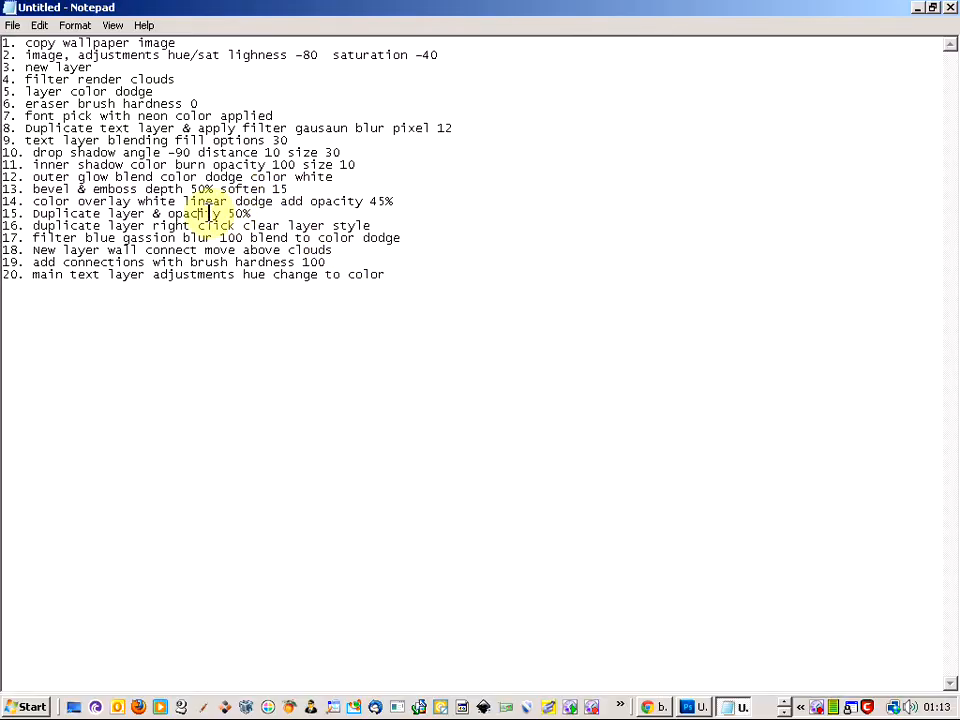
pyautogui.hotkey('alt', 'Tab')
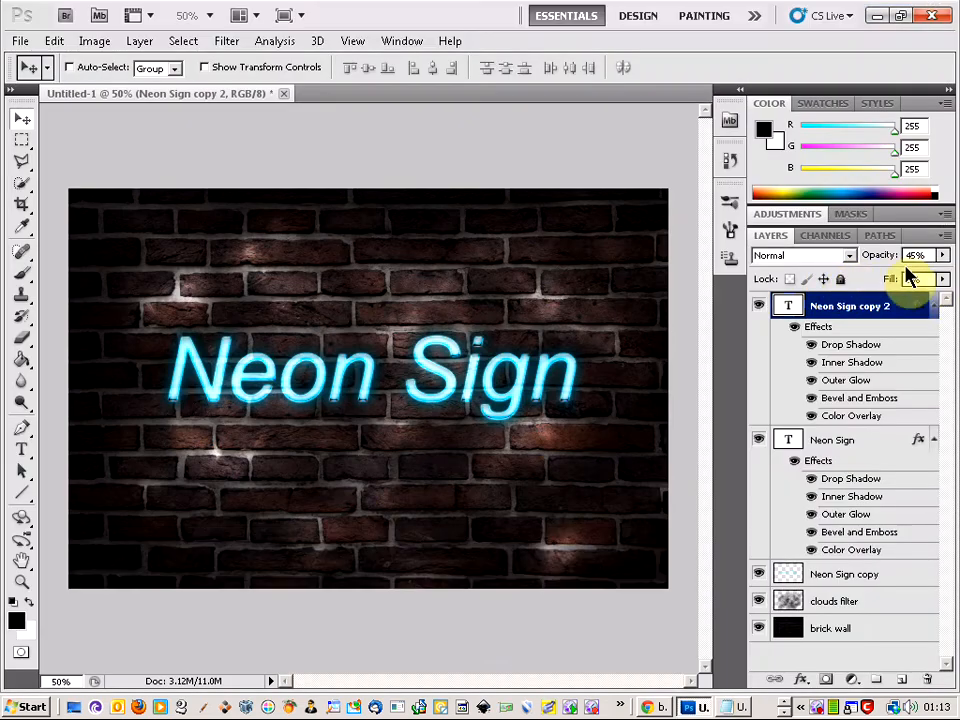
pyautogui.click(941, 256)
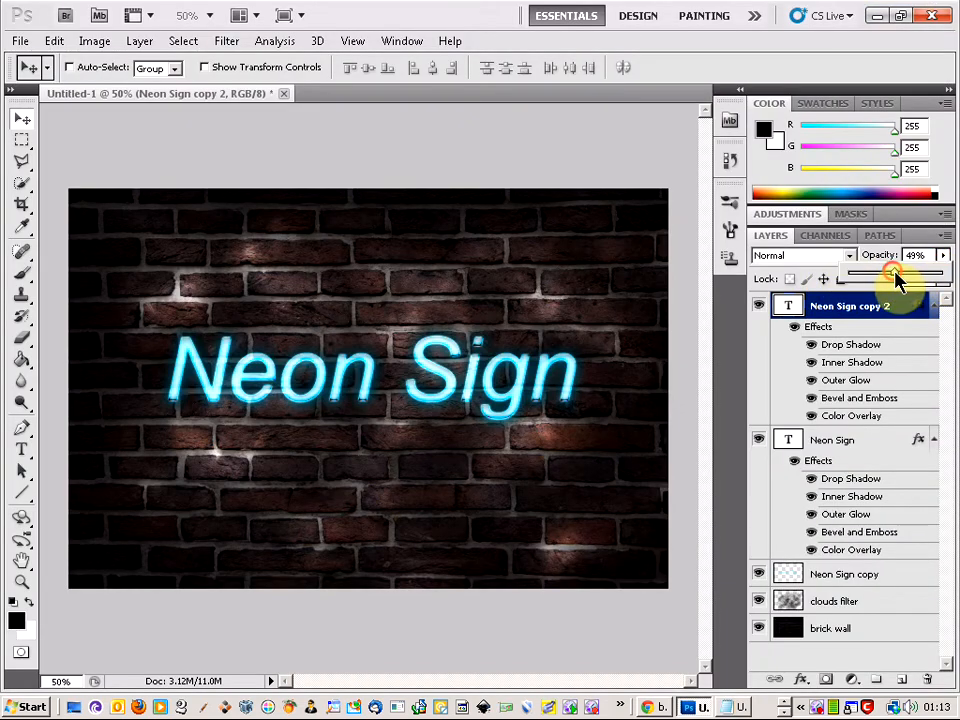
pyautogui.click(759, 306)
pyautogui.click(759, 307)
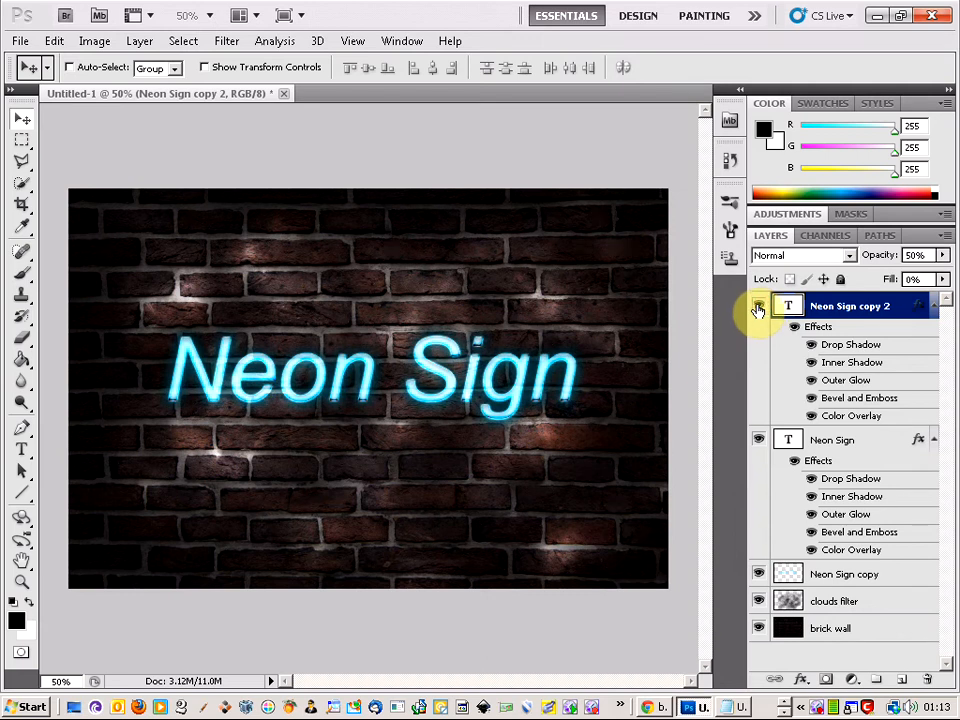
pyautogui.click(758, 308)
pyautogui.click(757, 308)
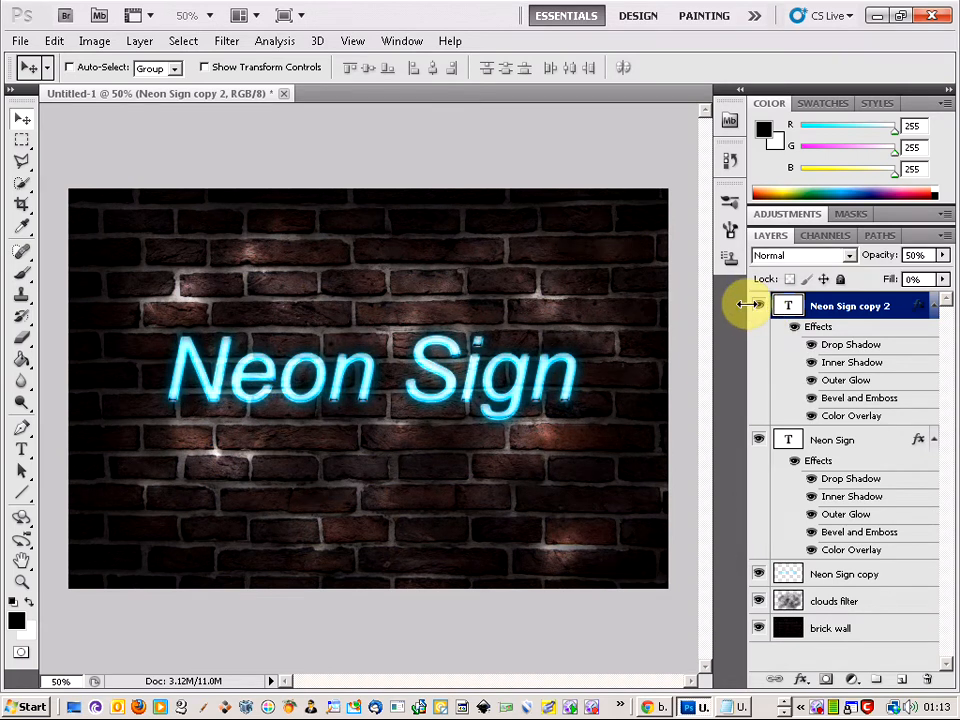
# - Consult item 16 of the Notepad list and duplicate the "Neon Sign copy 2" layer in the same document
pyautogui.hotkey('alt', 'Tab')
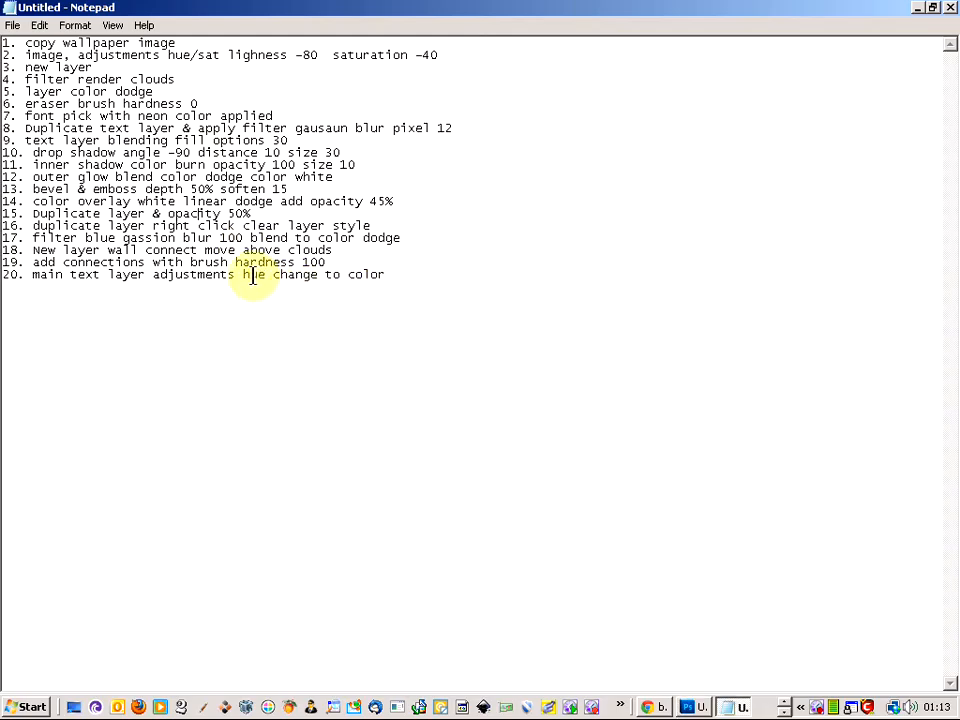
pyautogui.click(191, 228)
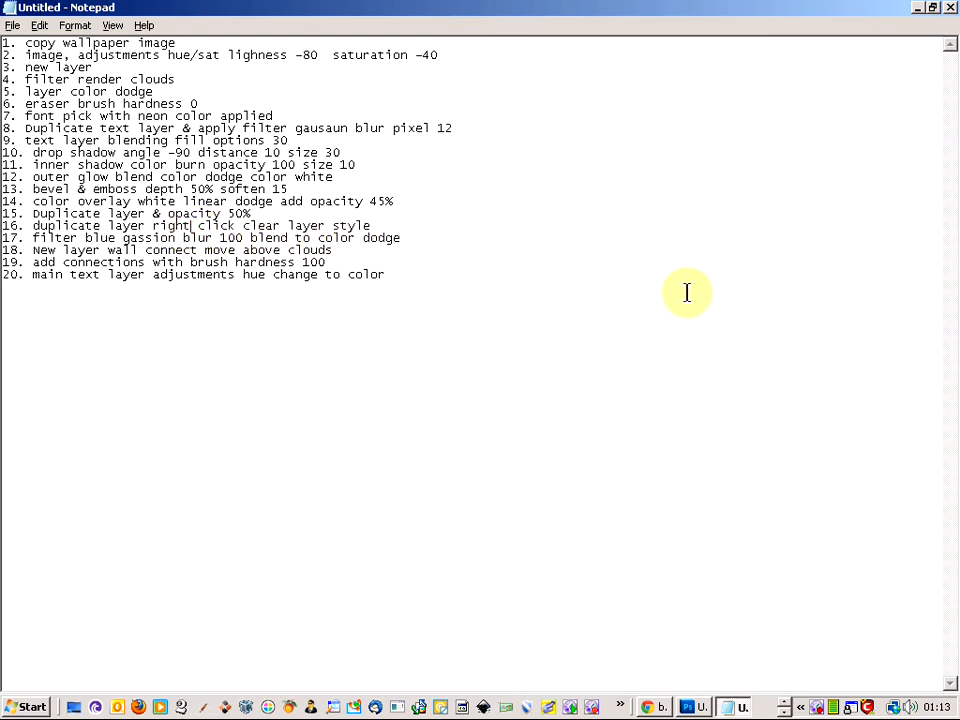
pyautogui.hotkey('alt', 'Tab')
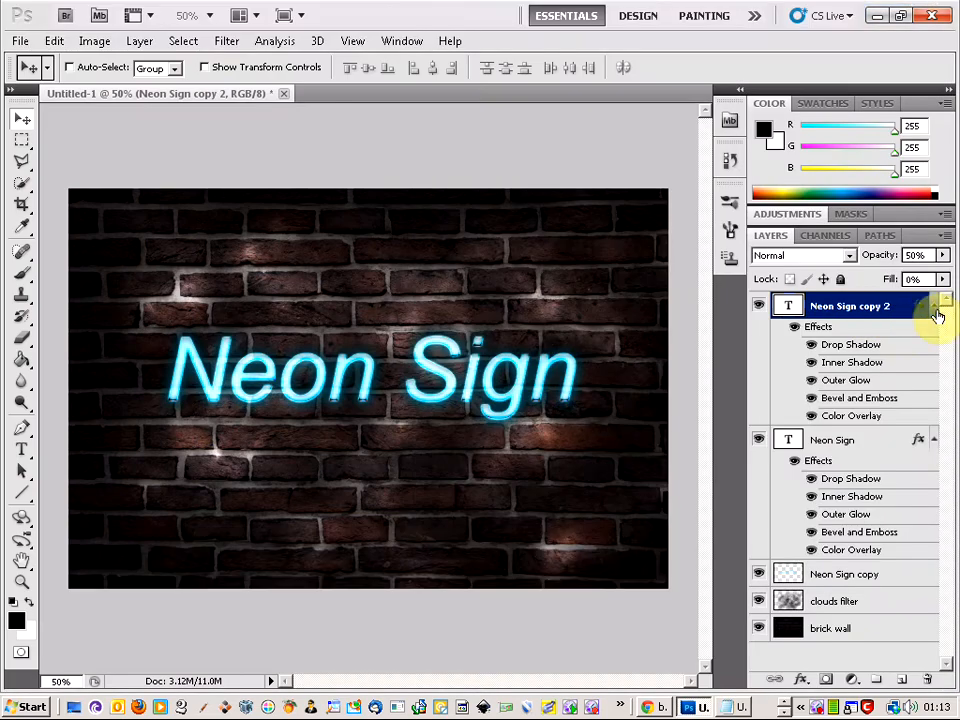
pyautogui.rightClick(880, 308)
pyautogui.click(866, 288)
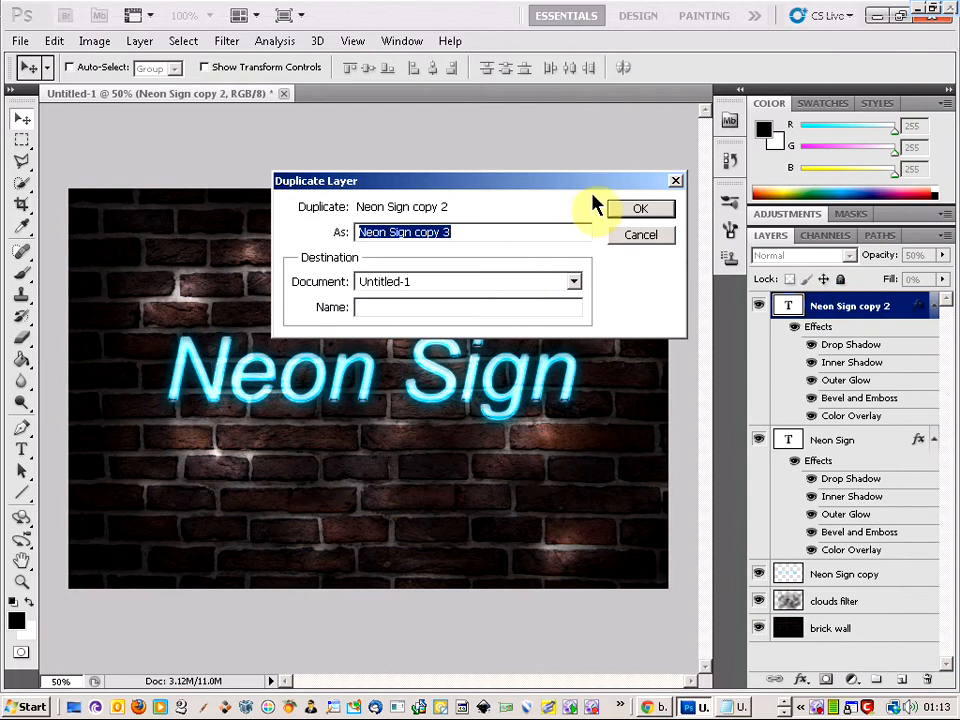
pyautogui.click(638, 215)
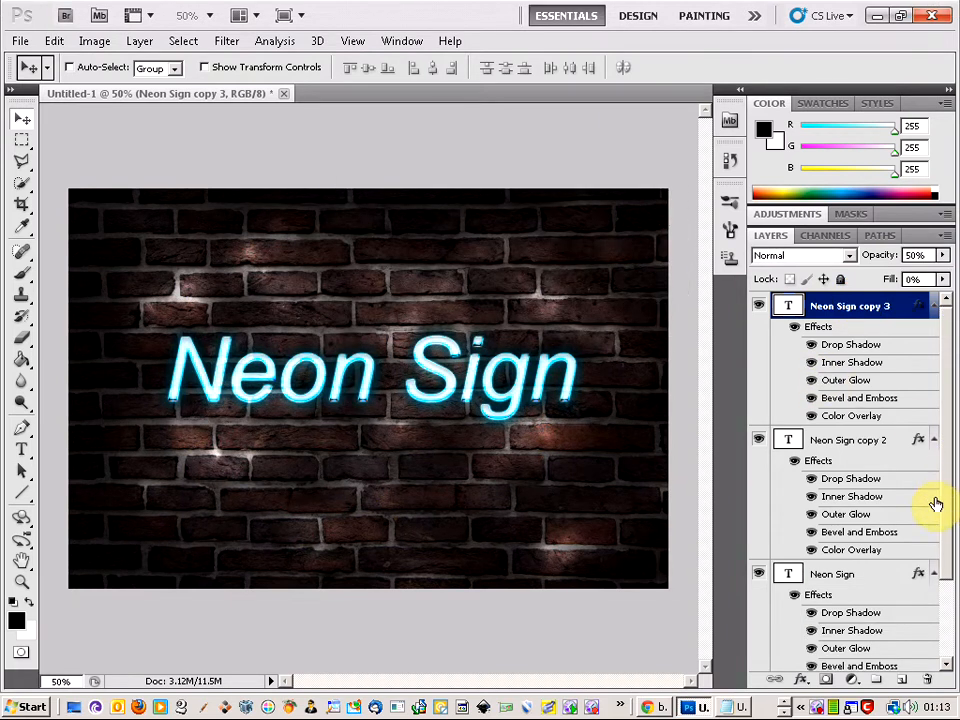
# - Check item 16 of the Notepad list and clear the layer style from the "Neon Sign copy 3" layer
pyautogui.hotkey('alt', 'Tab')
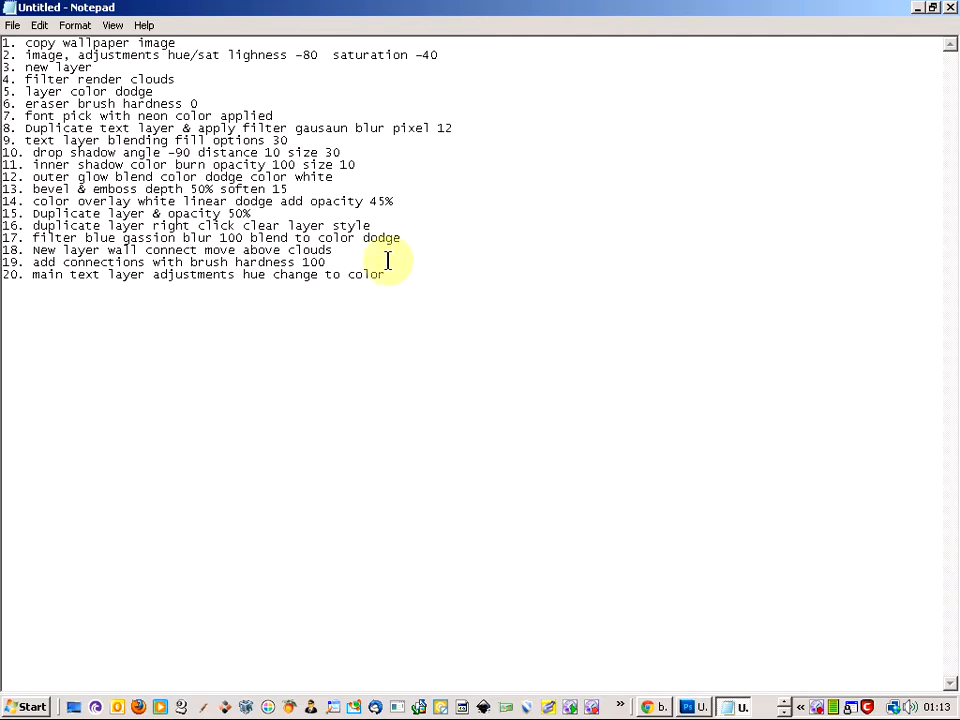
pyautogui.click(191, 226)
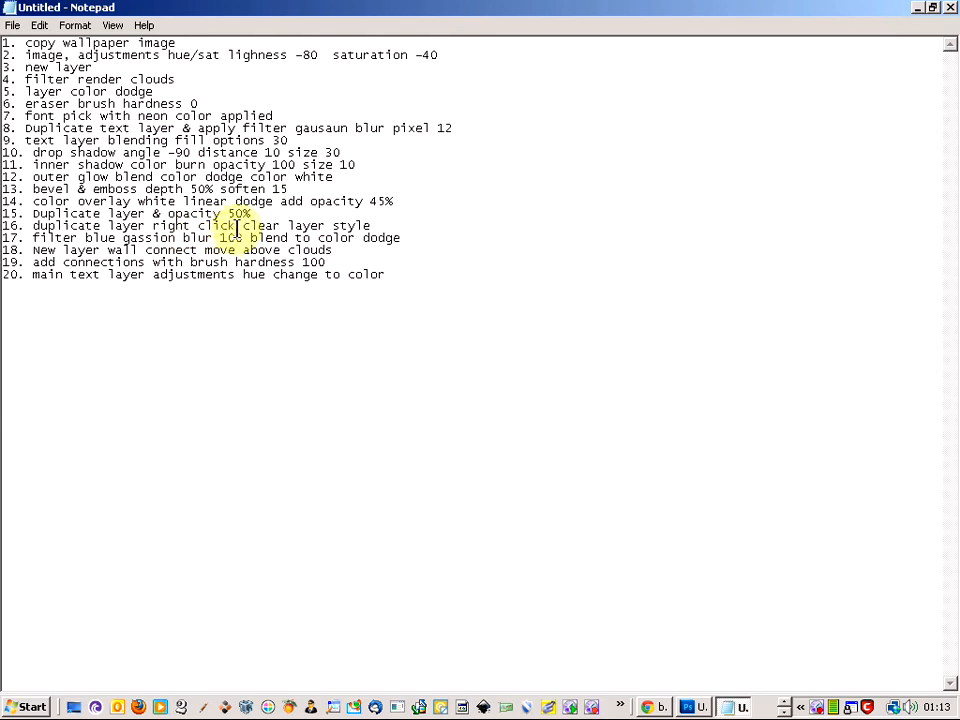
pyautogui.hotkey('alt', 'Tab')
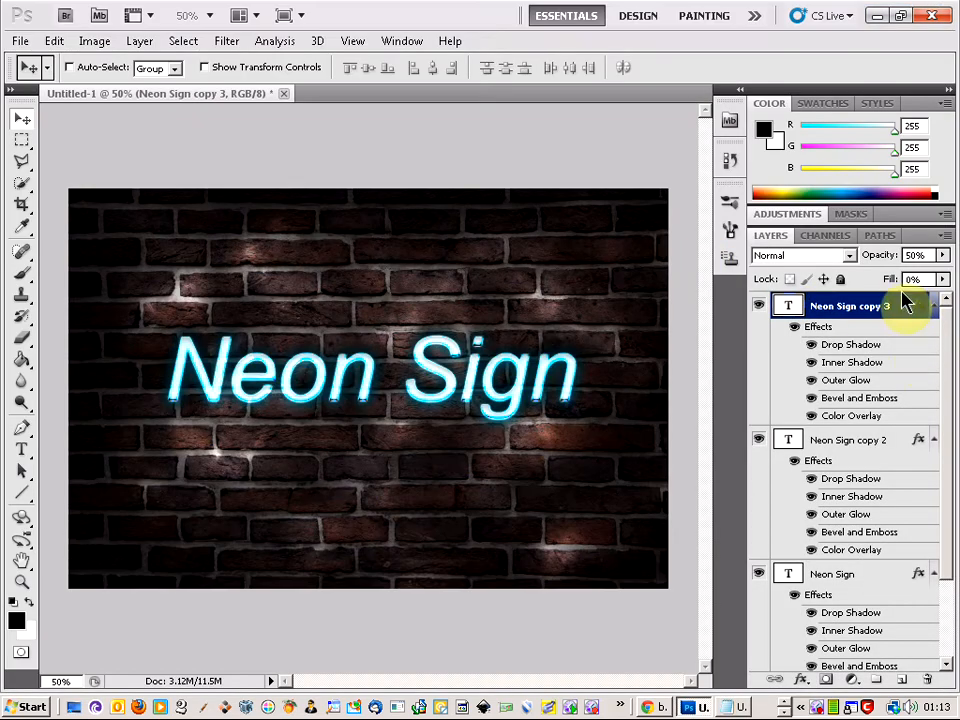
pyautogui.rightClick(878, 308)
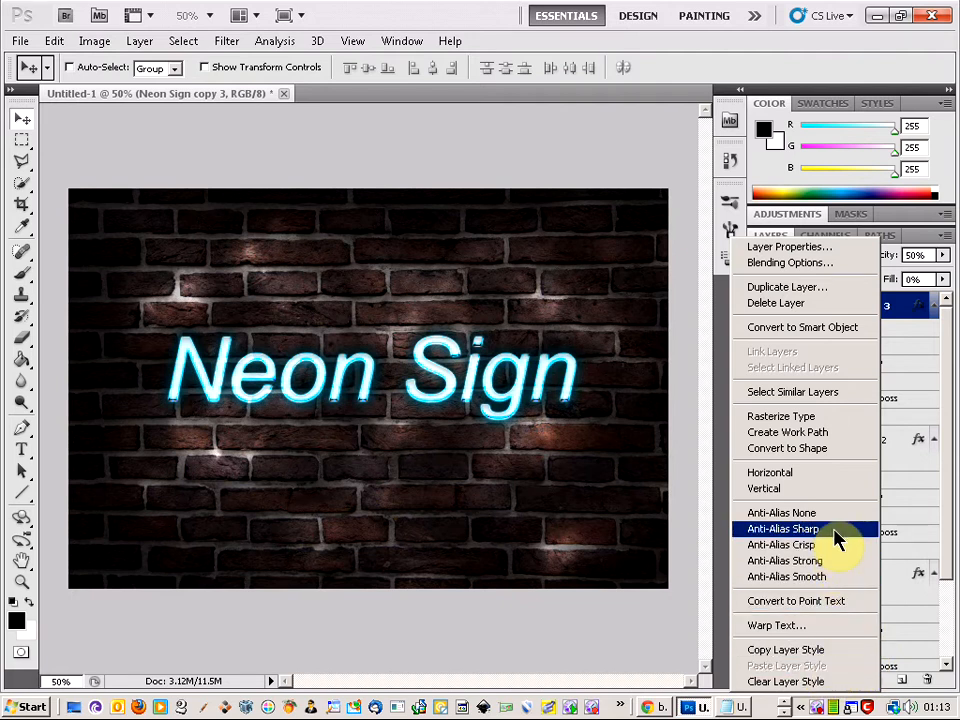
pyautogui.click(836, 684)
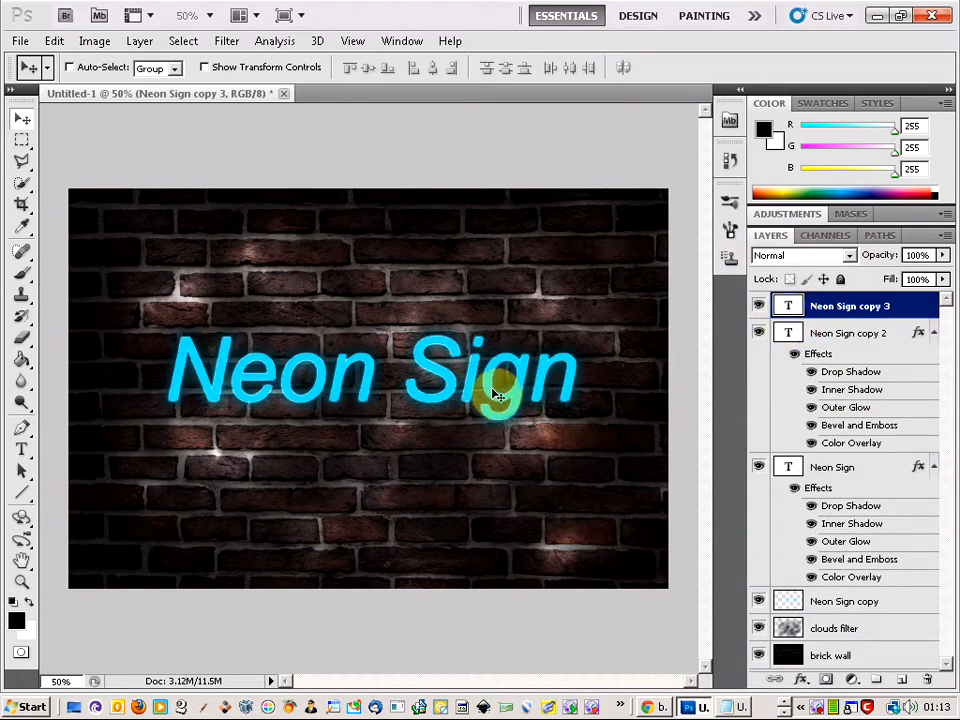
# - Apply a Gaussian Blur with a 100-pixel radius to the "Neon Sign copy 3" layer, rasterizing its text, per item 17 of the Notepad list
pyautogui.hotkey('alt', 'Tab')
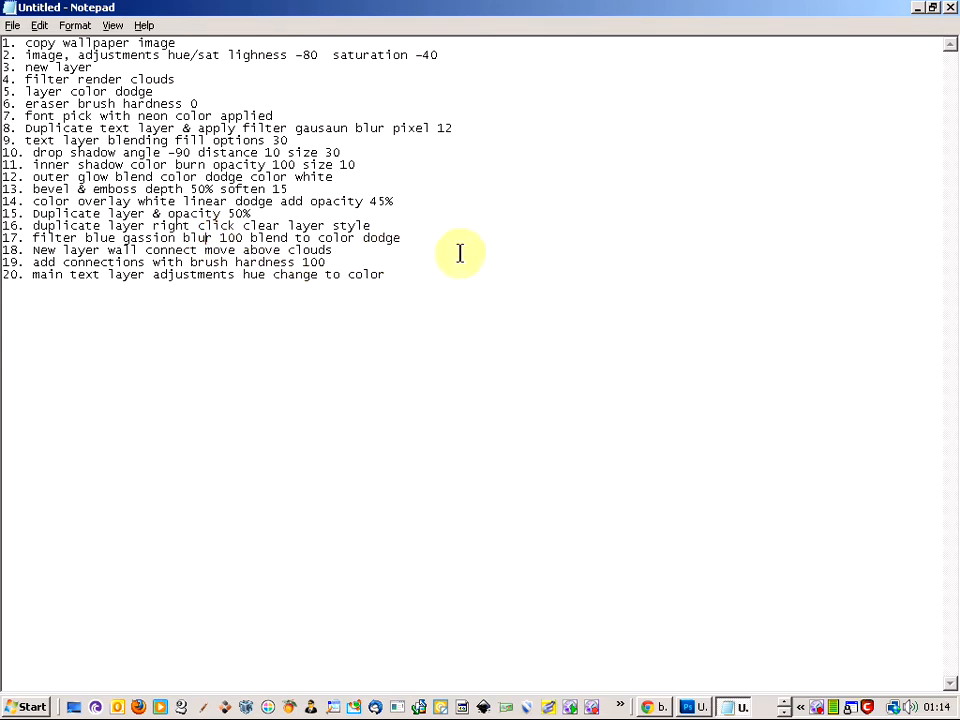
pyautogui.hotkey('alt', 'Tab')
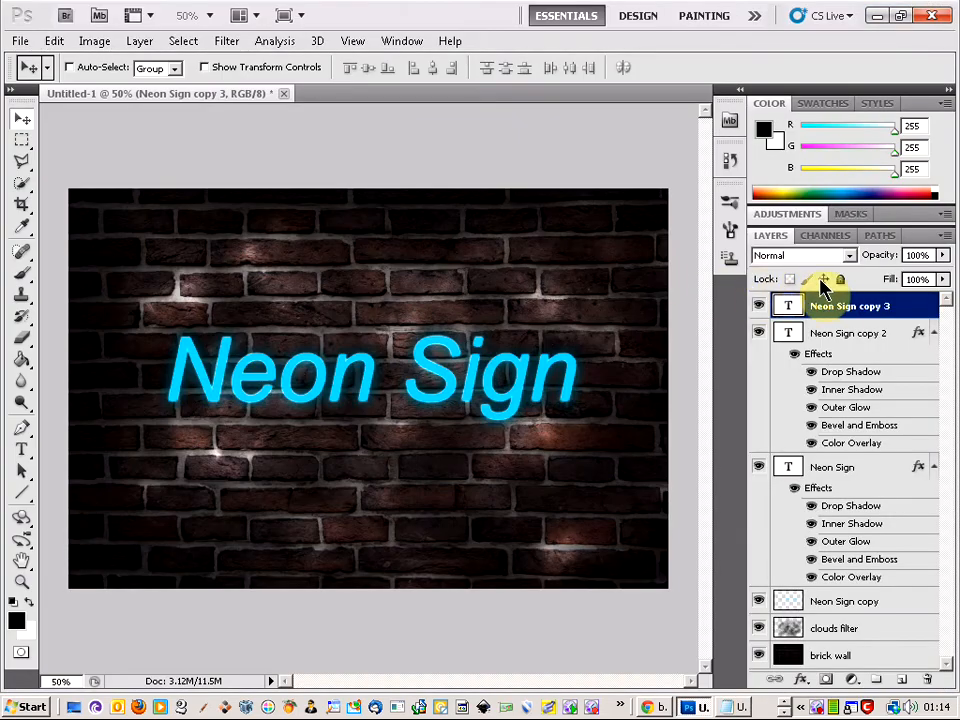
pyautogui.click(225, 42)
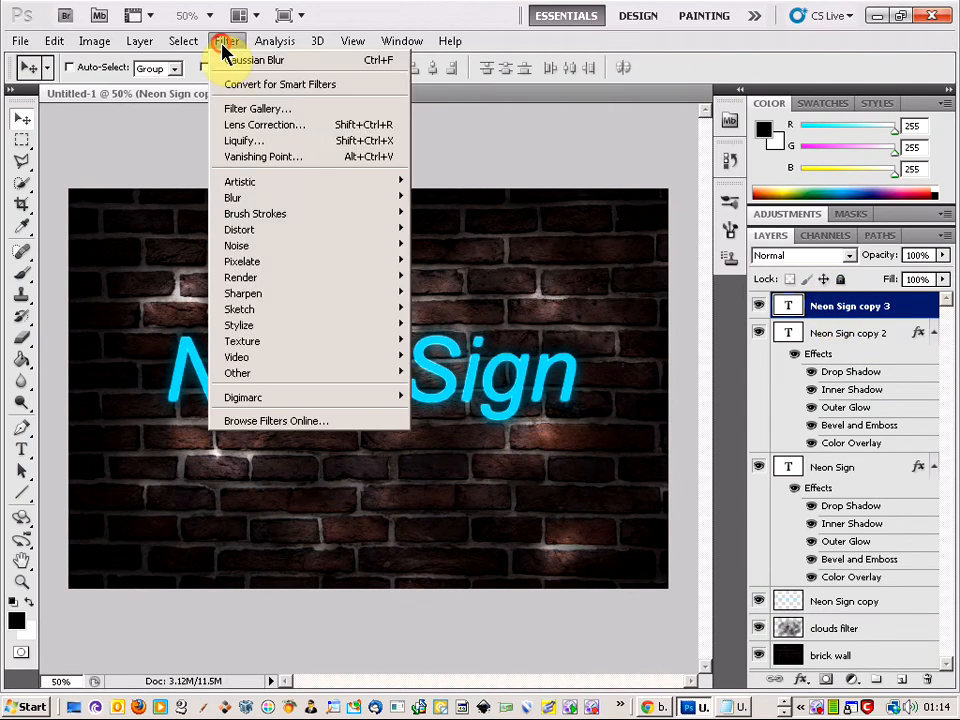
pyautogui.moveTo(302, 200)
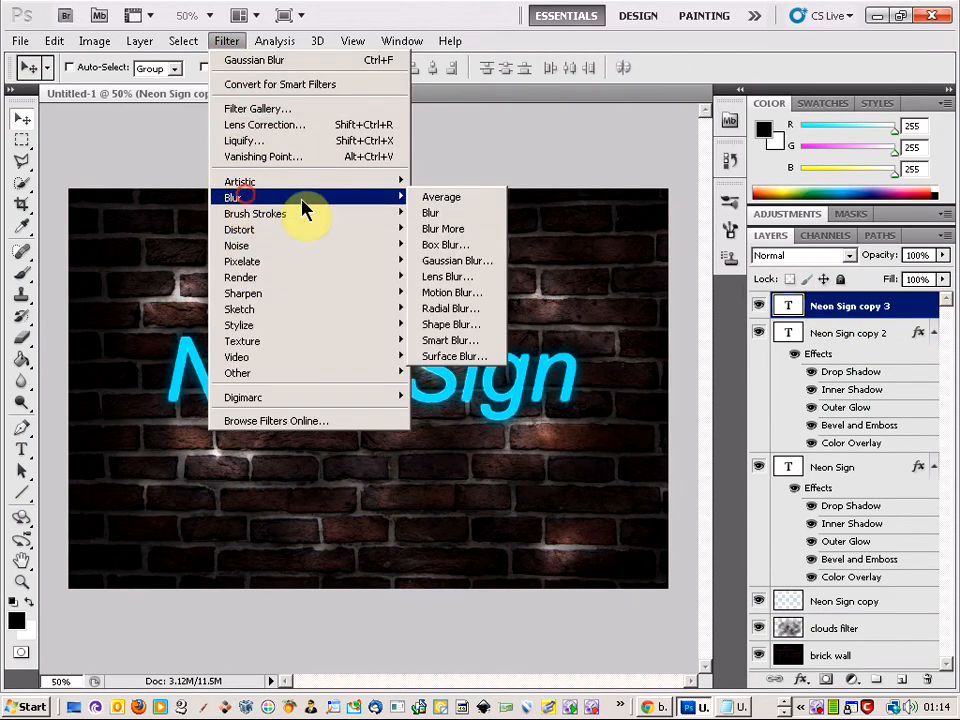
pyautogui.click(443, 262)
pyautogui.click(476, 280)
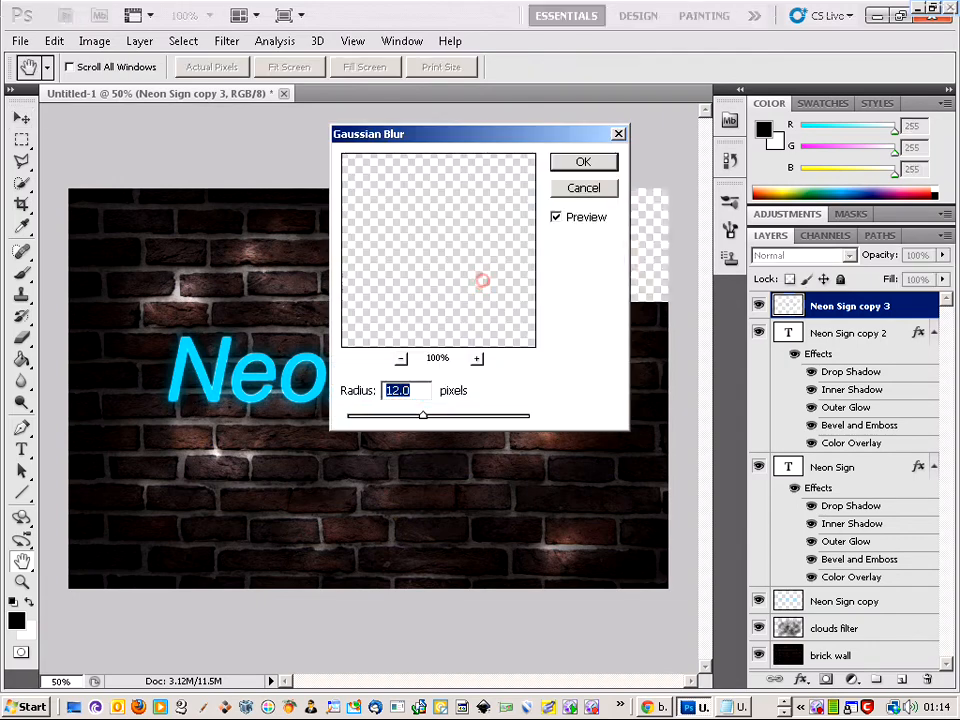
pyautogui.hotkey('alt', 'Tab')
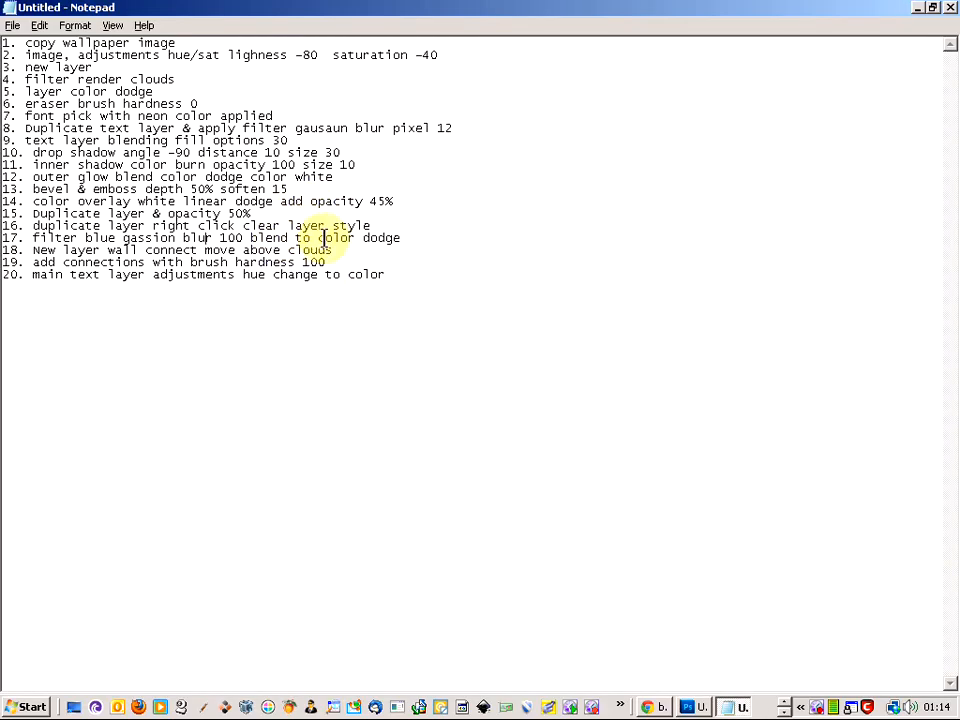
pyautogui.hotkey('alt', 'Tab')
pyautogui.write('100')
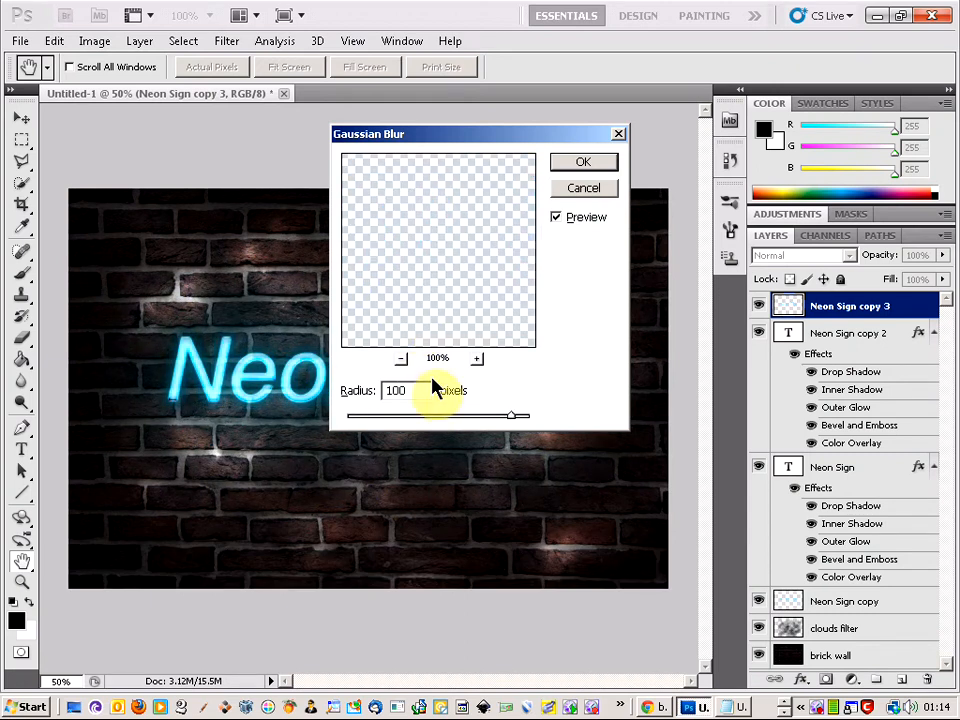
pyautogui.click(583, 164)
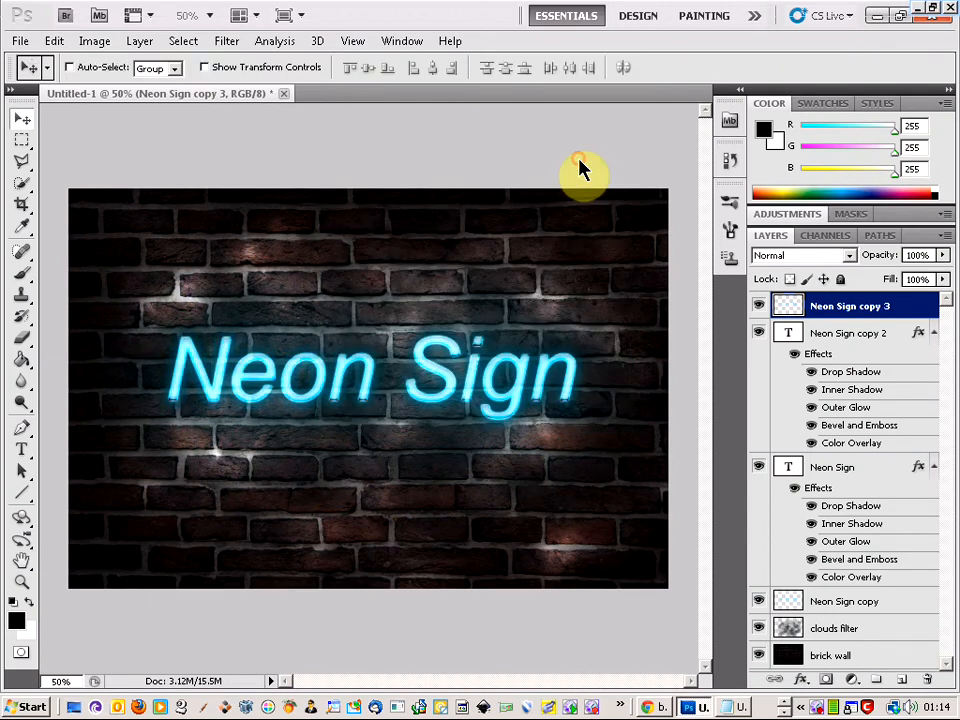
# - Compare the wall glow with the blurred "Neon Sign copy 3" layer hidden and shown
pyautogui.click(759, 307)
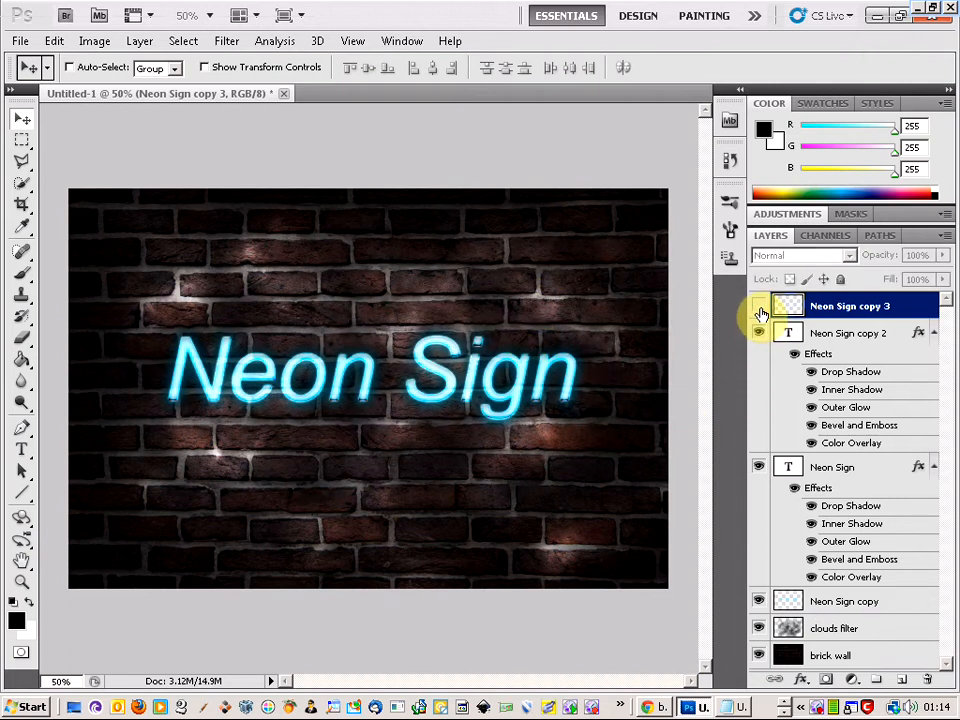
pyautogui.click(759, 307)
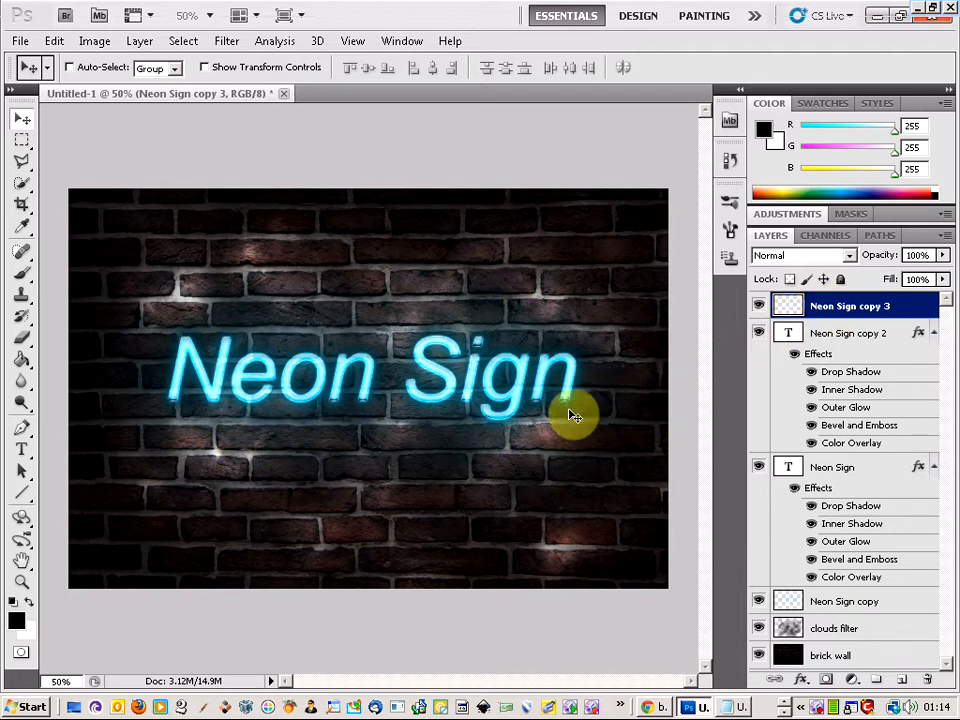
pyautogui.click(760, 308)
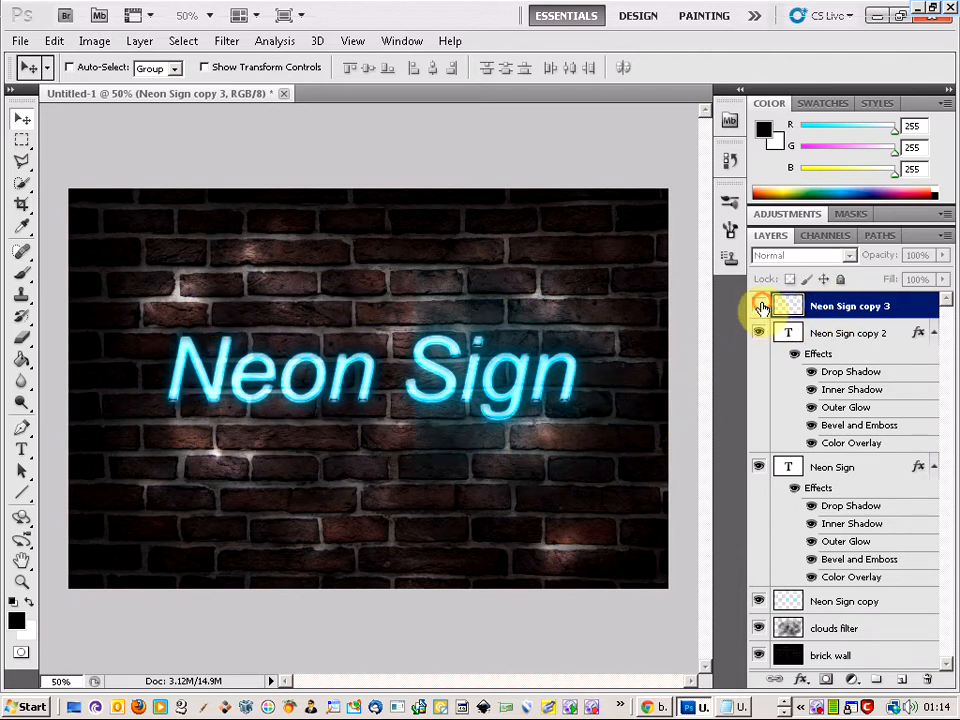
pyautogui.click(760, 309)
# - Check item 18 of the Notepad list and add a new layer named "connects" directly above the "clouds filter" layer
pyautogui.hotkey('alt', 'Tab')
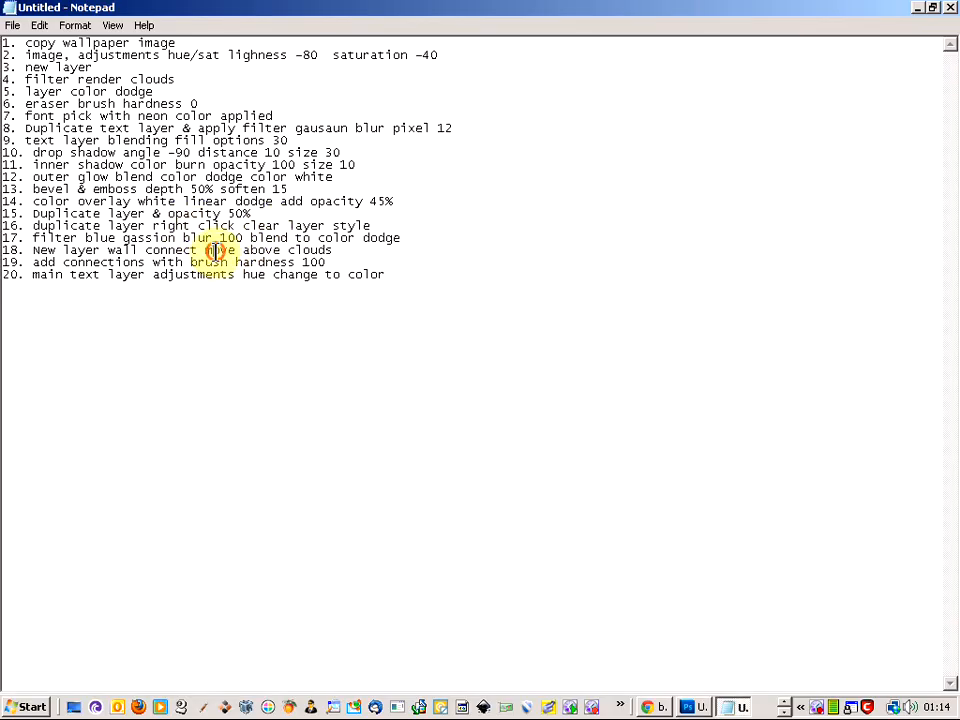
pyautogui.hotkey('alt', 'Tab')
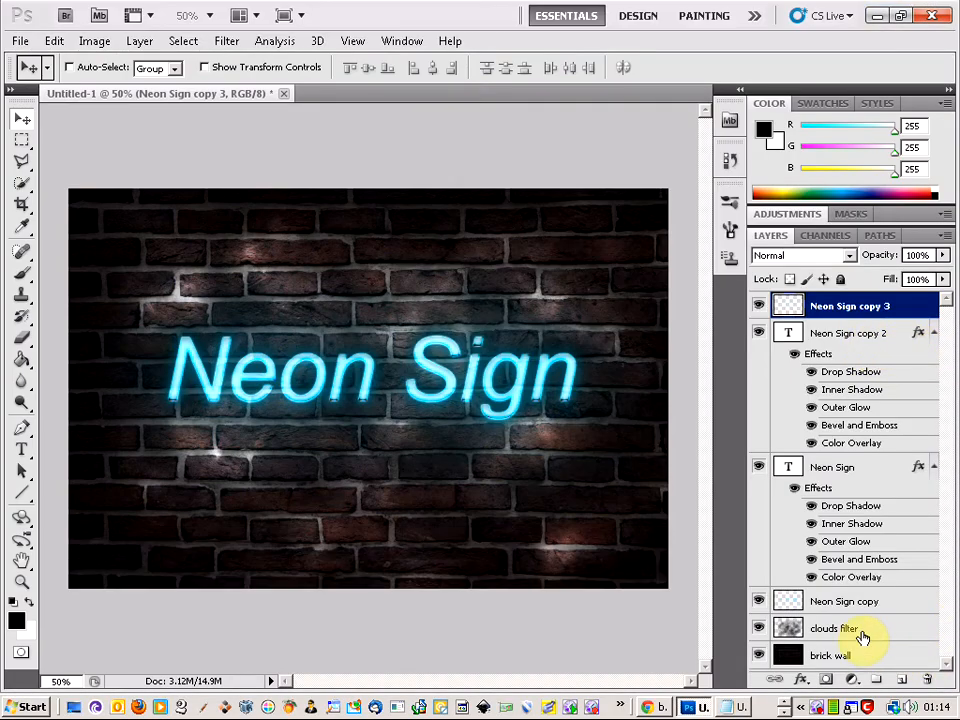
pyautogui.click(858, 630)
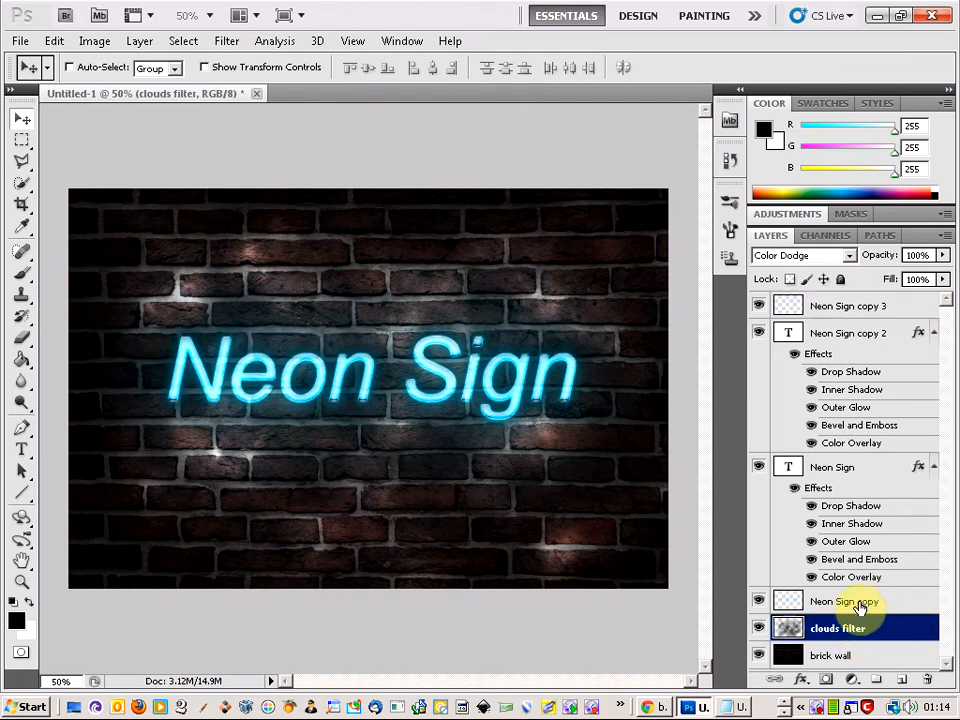
pyautogui.click(901, 680)
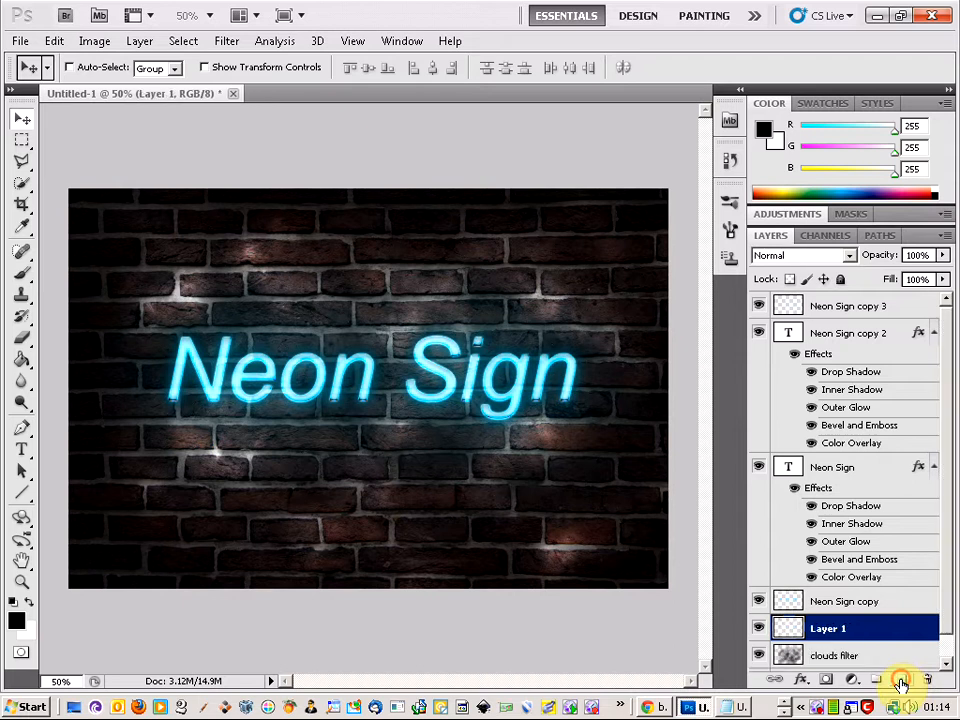
pyautogui.rightClick(864, 638)
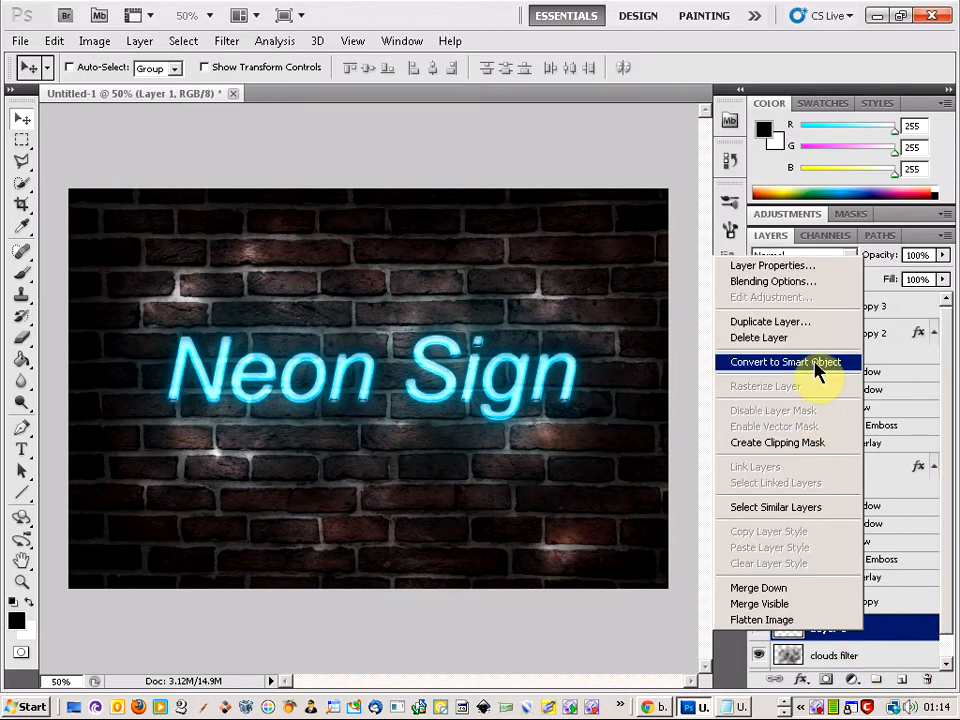
pyautogui.click(806, 271)
pyautogui.write('c')
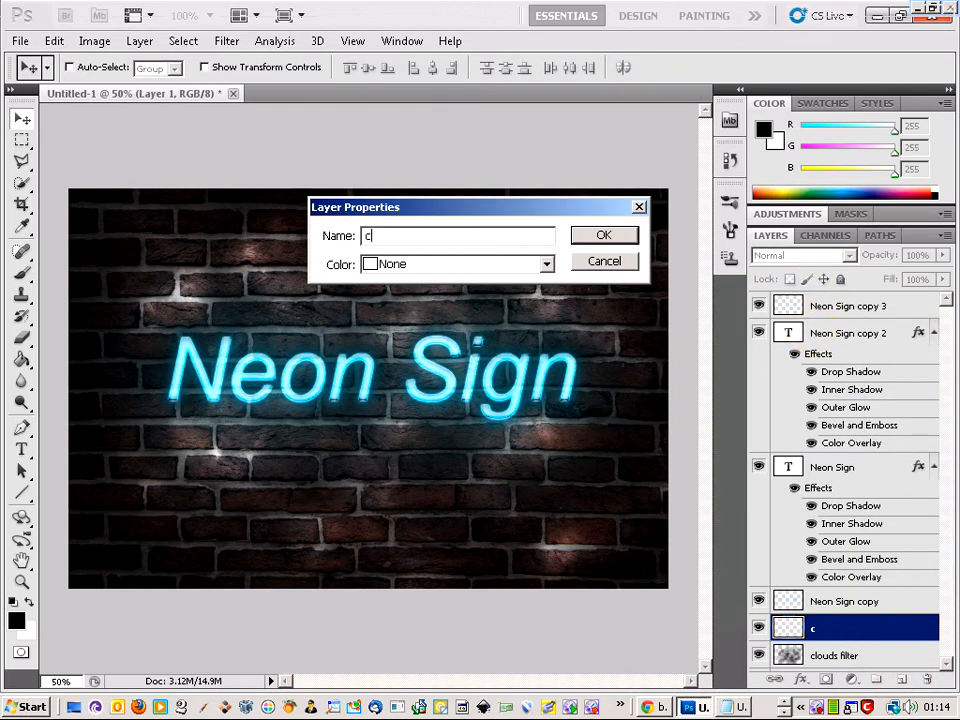
pyautogui.write('onnects')
pyautogui.press('Return')
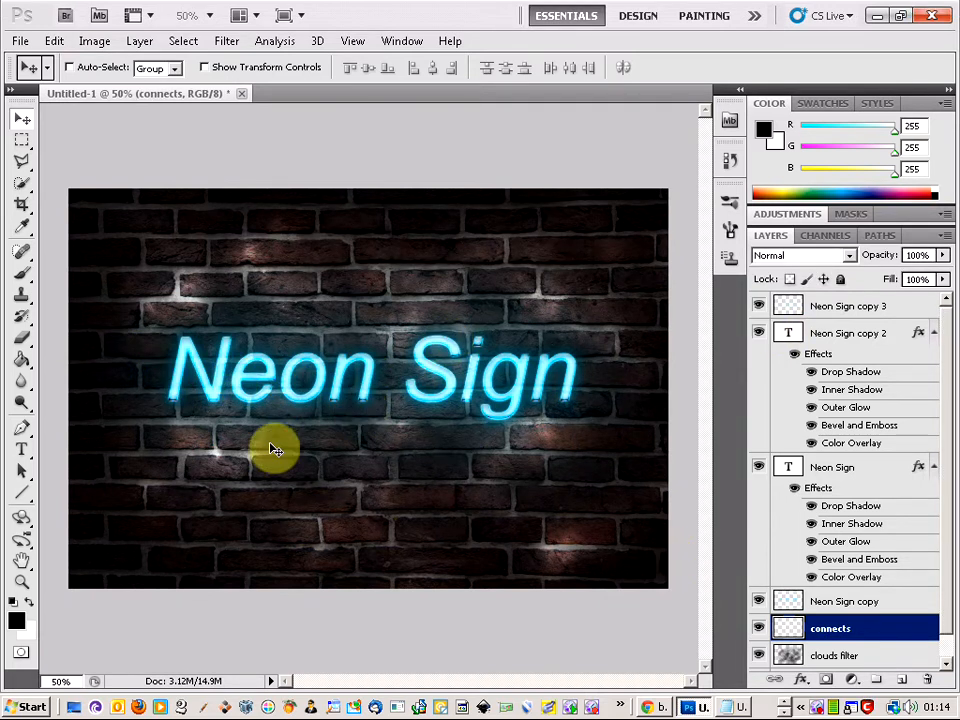
# - Paint black wall-connection dabs at the ends of the "N" and on the "e" using a 23 px brush at 100% hardness
pyautogui.click(22, 280)
pyautogui.click(97, 72)
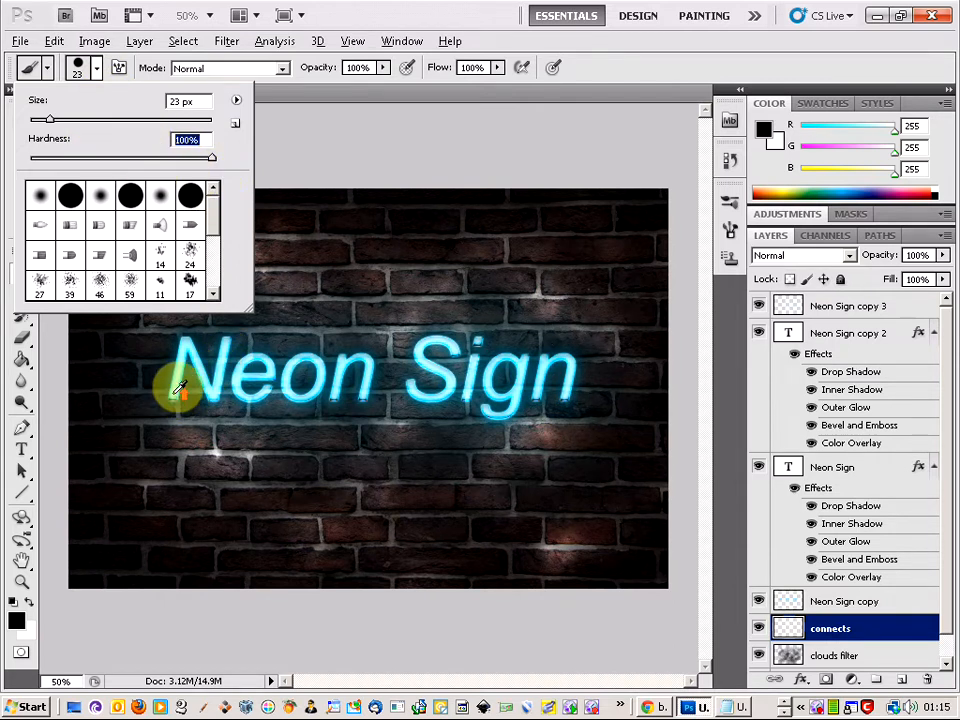
pyautogui.click(177, 101)
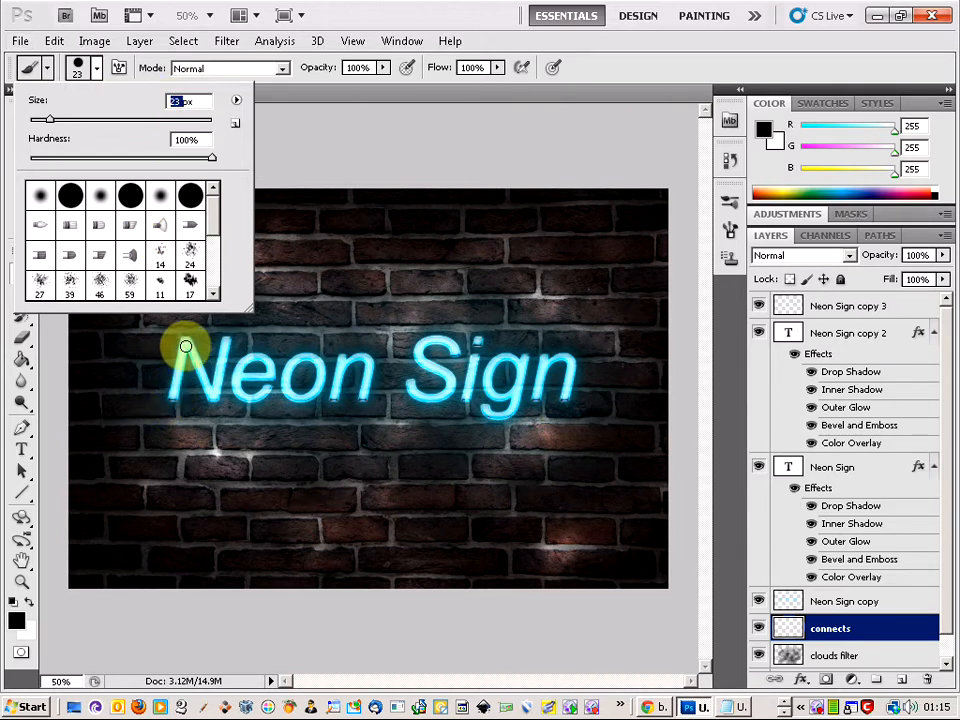
pyautogui.click(339, 171)
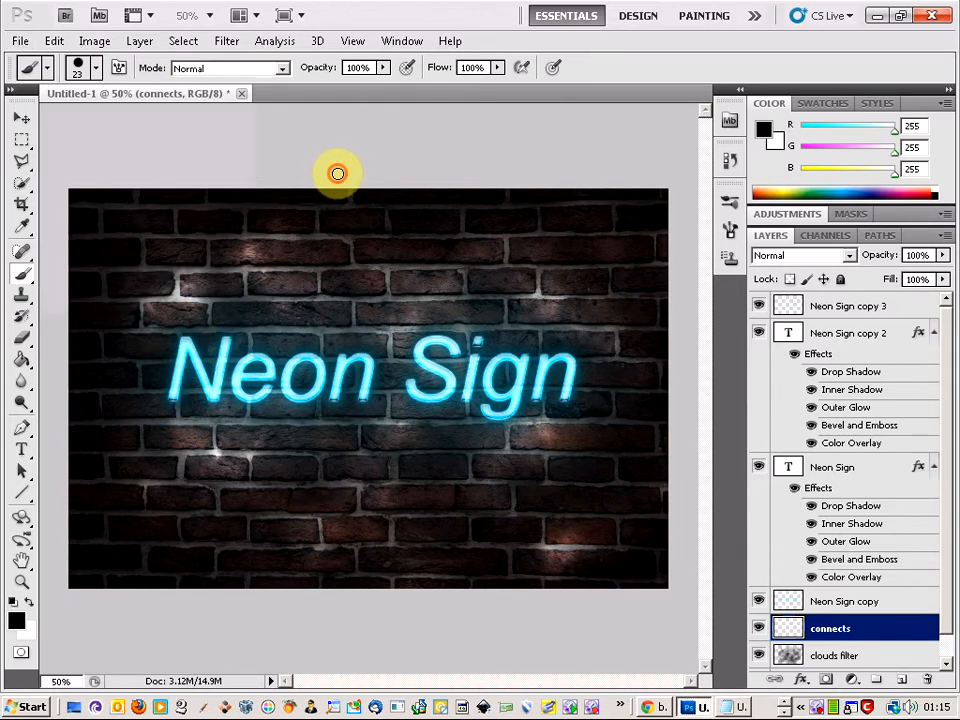
pyautogui.scroll(13, 178, 406)
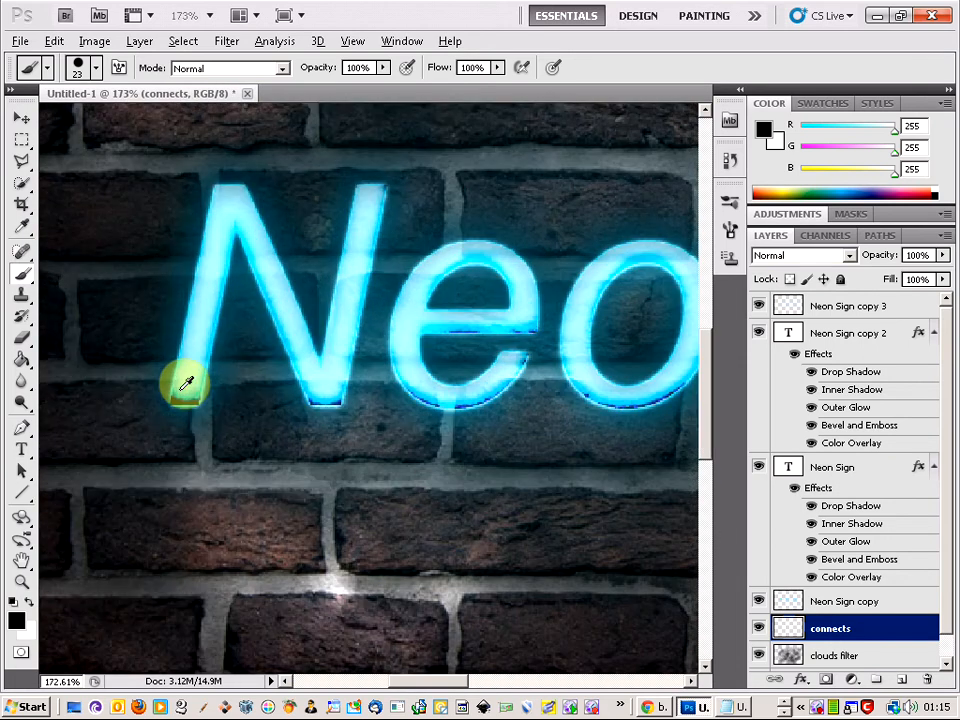
pyautogui.click(187, 391)
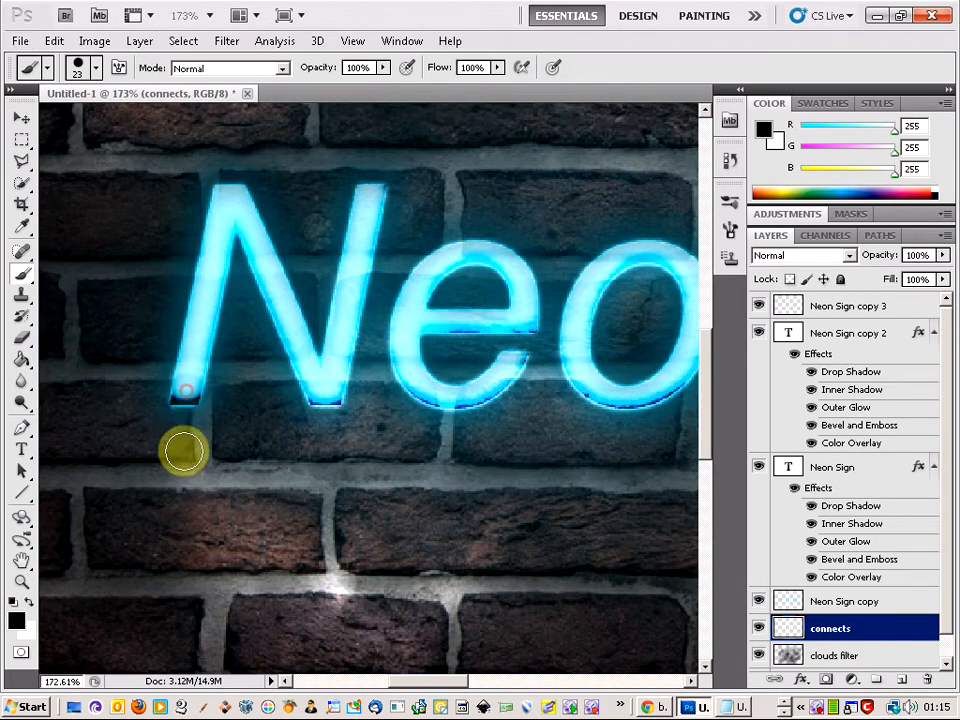
pyautogui.click(227, 195)
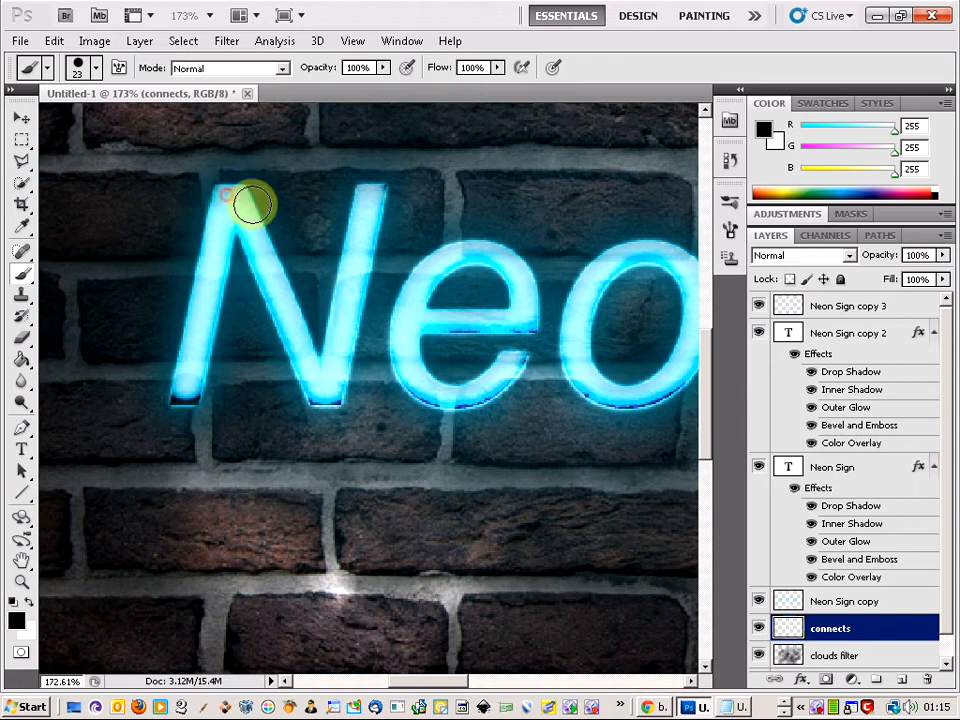
pyautogui.keyDown('shift'); pyautogui.click(330, 398); pyautogui.keyUp('shift')
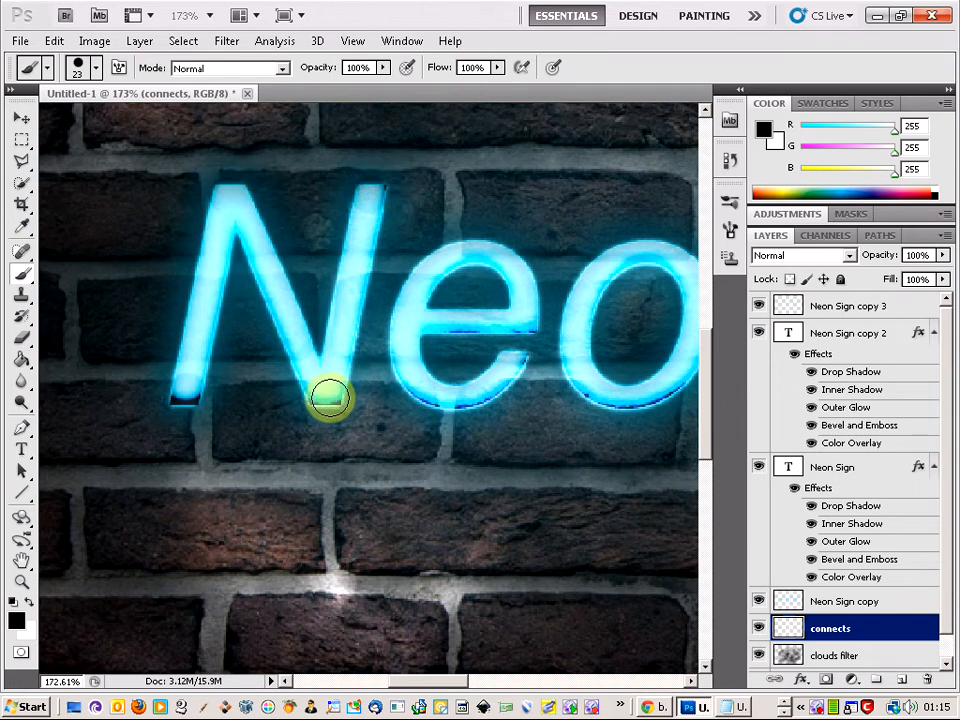
pyautogui.click(474, 260)
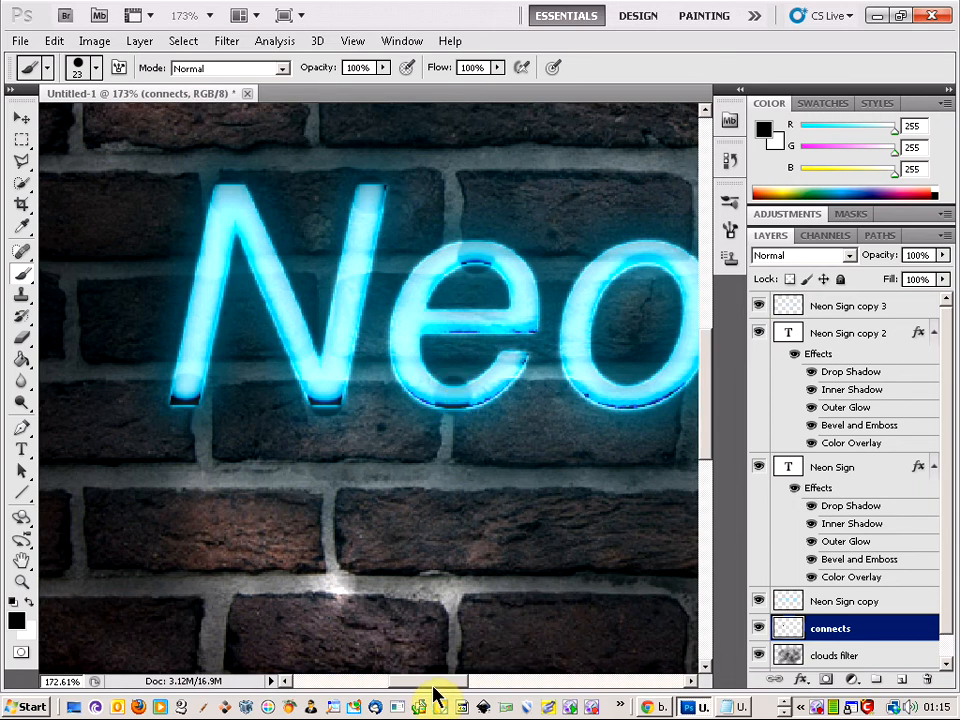
# - Add black connection dabs on the "o" and on the arch and both feet of the "n" in "Neon"
pyautogui.moveTo(433, 684); pyautogui.dragTo(470, 681)
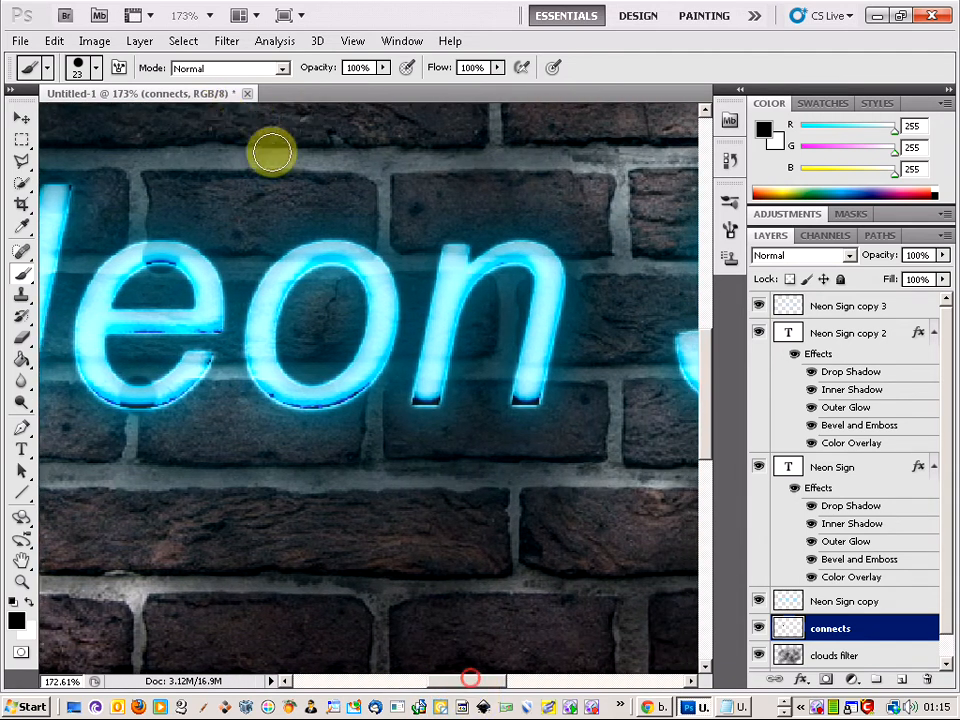
pyautogui.click(326, 258)
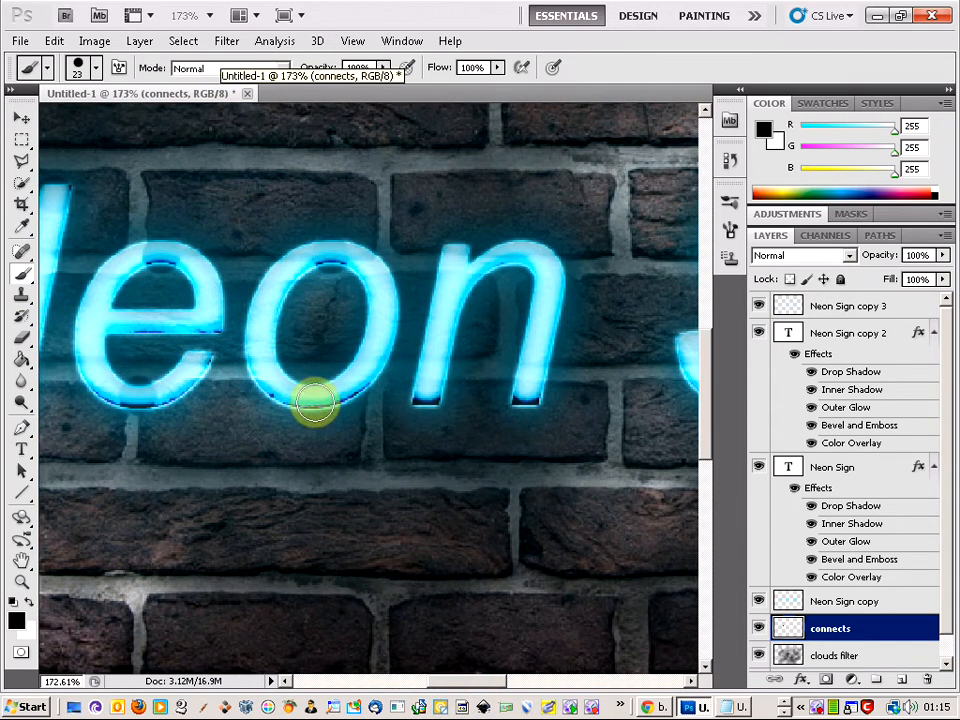
pyautogui.click(508, 258)
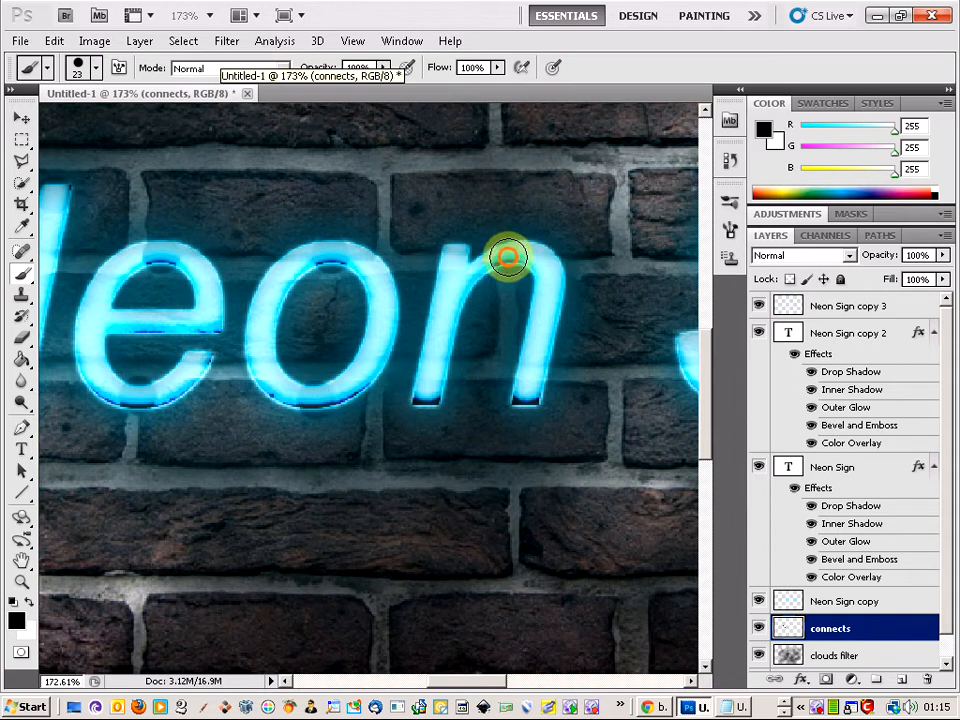
pyautogui.click(525, 392)
pyautogui.click(428, 390)
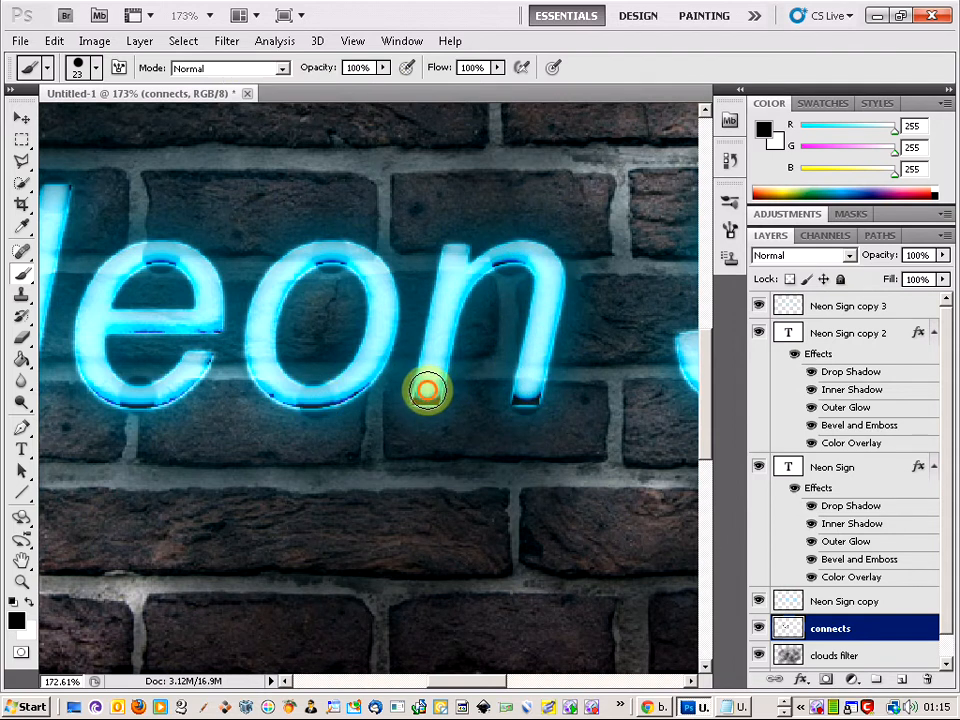
# - Paint black connection dabs at the top and base of the "S" and on the foot, top and dot of the "i"
pyautogui.moveTo(447, 690); pyautogui.dragTo(500, 688)
pyautogui.click(337, 202)
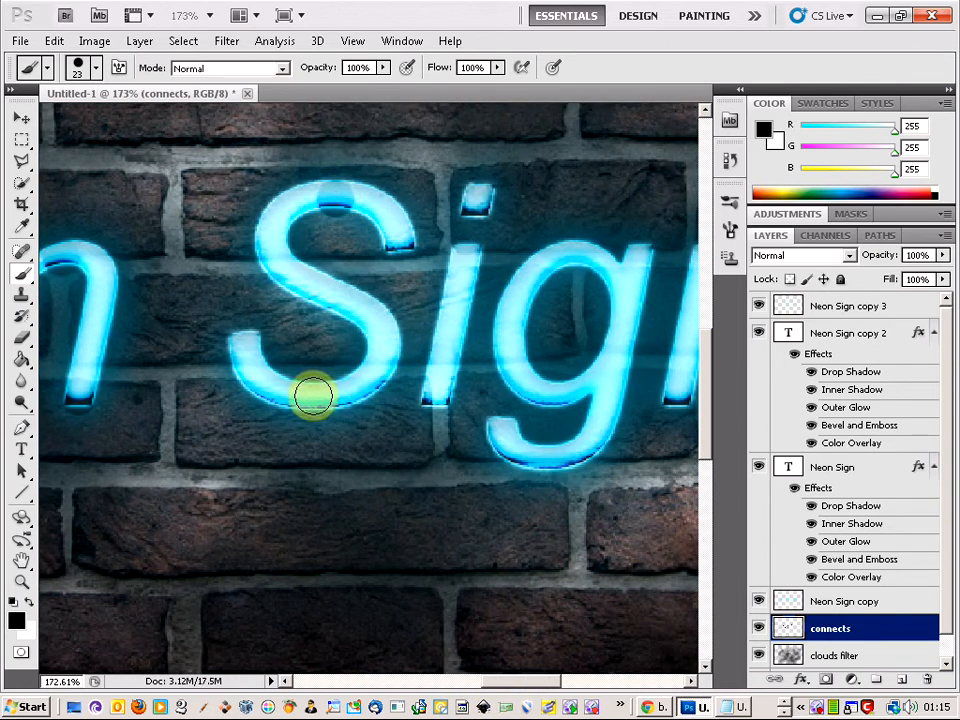
pyautogui.click(313, 396)
pyautogui.click(436, 396)
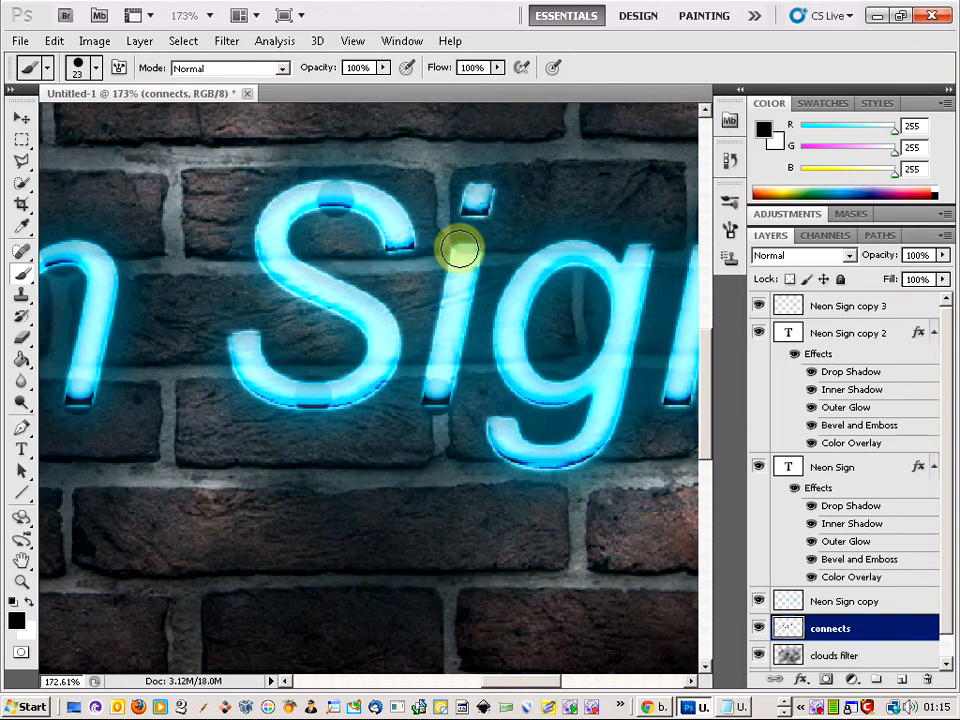
pyautogui.click(462, 247)
pyautogui.click(481, 206)
# - Add black connection dabs on the bowl and tail of the "g" and on the arch and feet of the final "n"
pyautogui.click(578, 252)
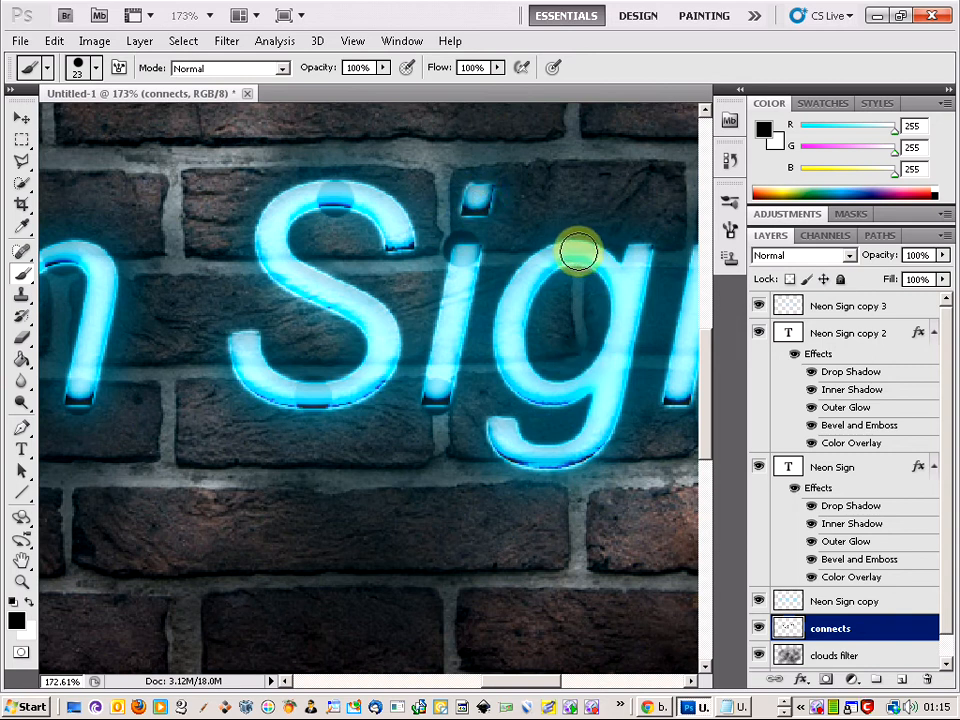
pyautogui.click(562, 401)
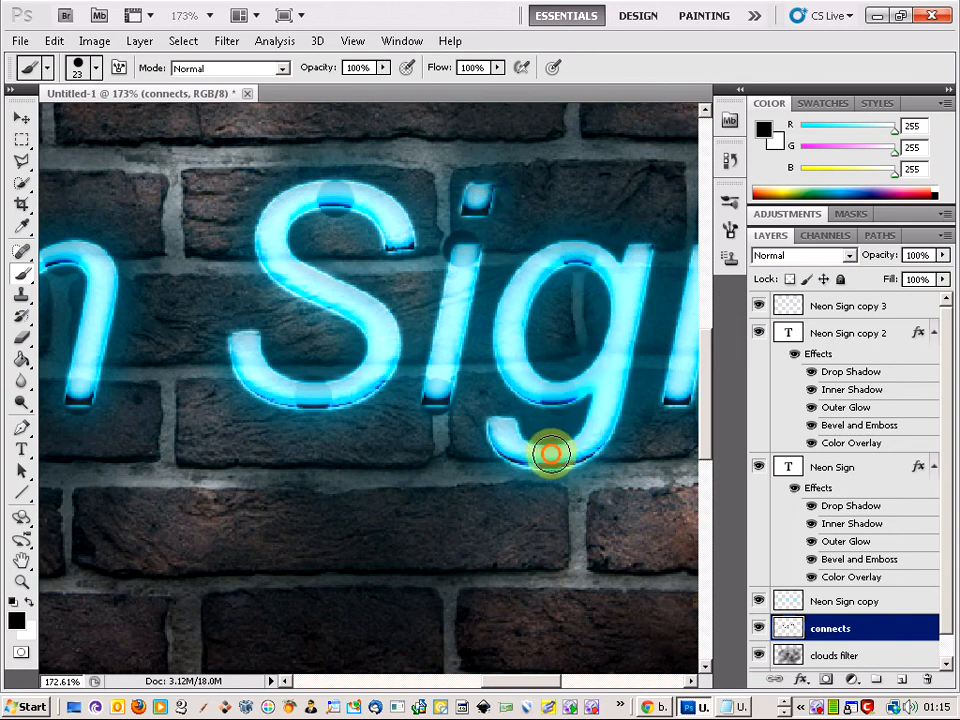
pyautogui.moveTo(533, 681); pyautogui.dragTo(572, 686)
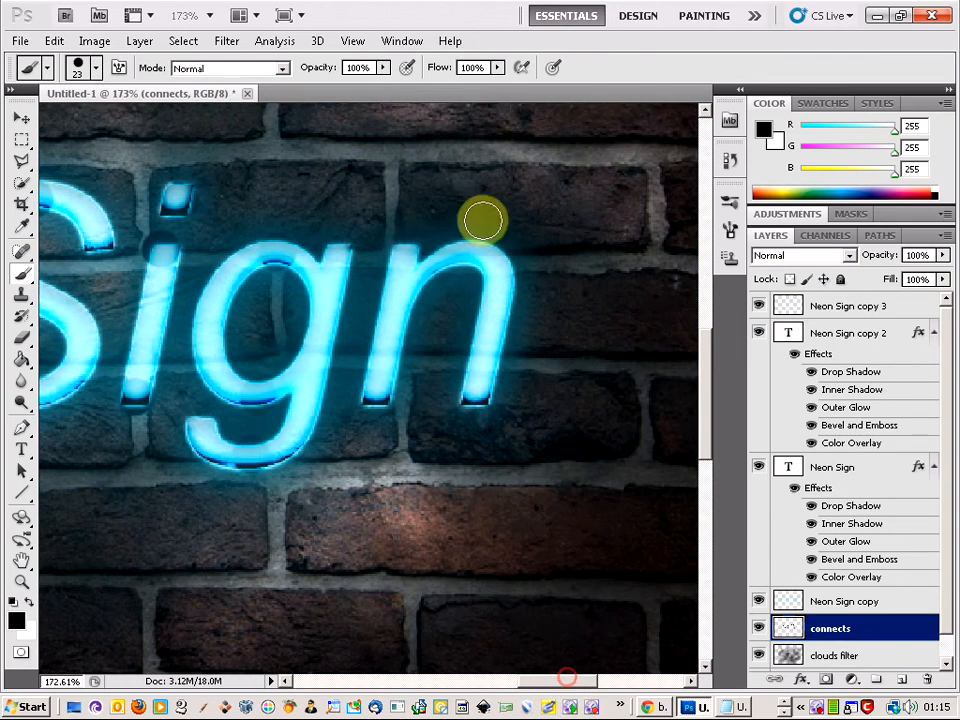
pyautogui.click(463, 255)
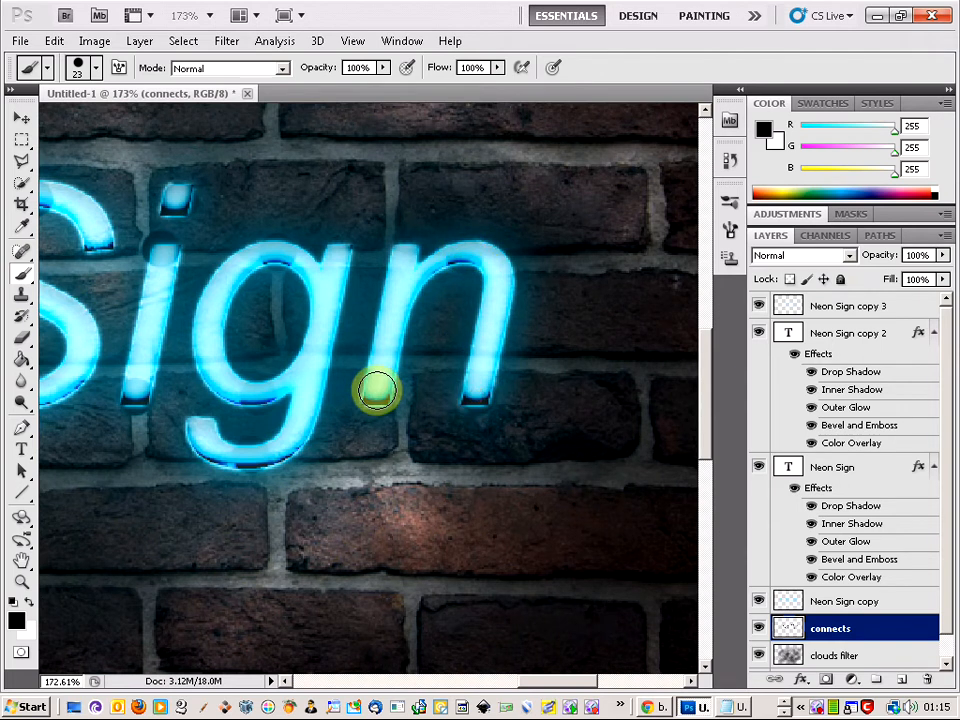
# - Examine how the painted wall connections look across the whole "Neon Sign" text against the brick wall
pyautogui.scroll(-2, 334, 425)
pyautogui.scroll(-4, 334, 425)
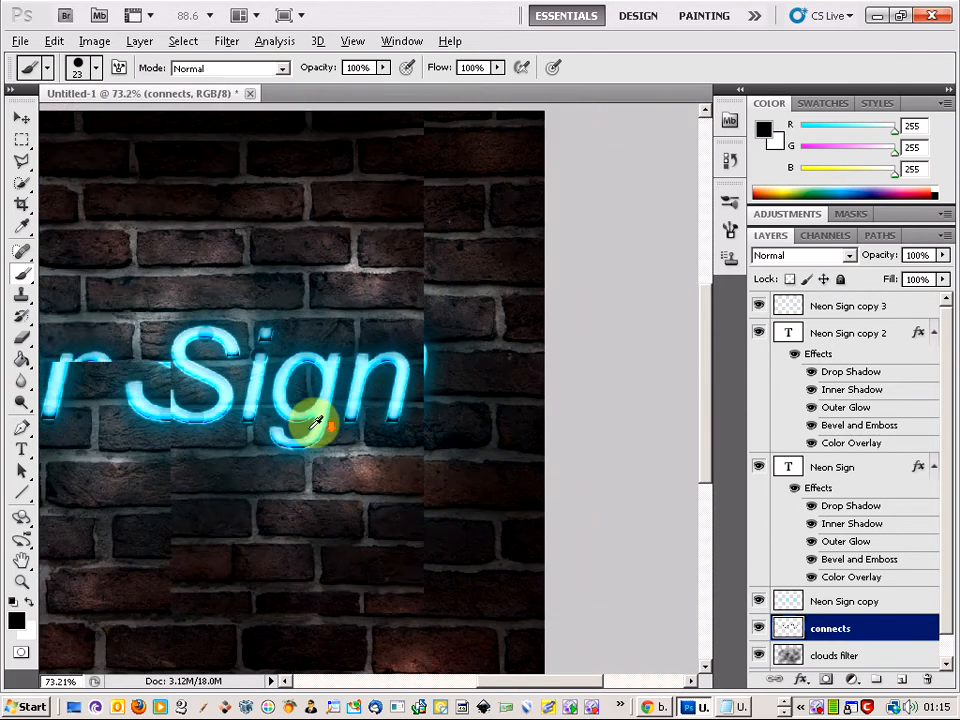
pyautogui.scroll(1, 293, 425)
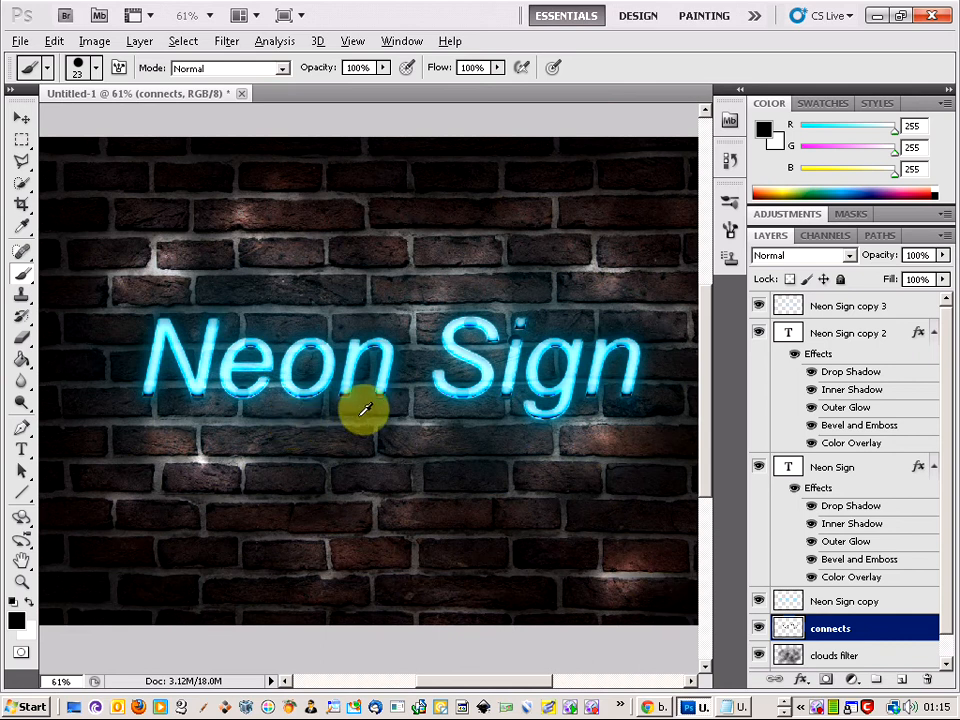
pyautogui.hotkey('alt', 'Tab')
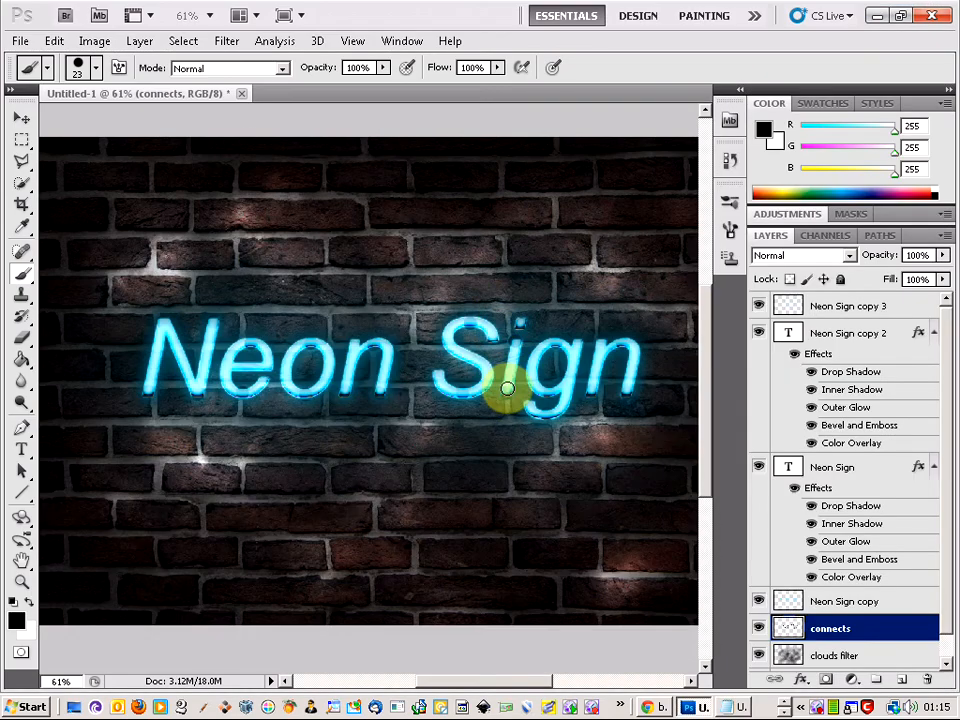
pyautogui.scroll(-2, 501, 410)
pyautogui.scroll(1, 503, 411)
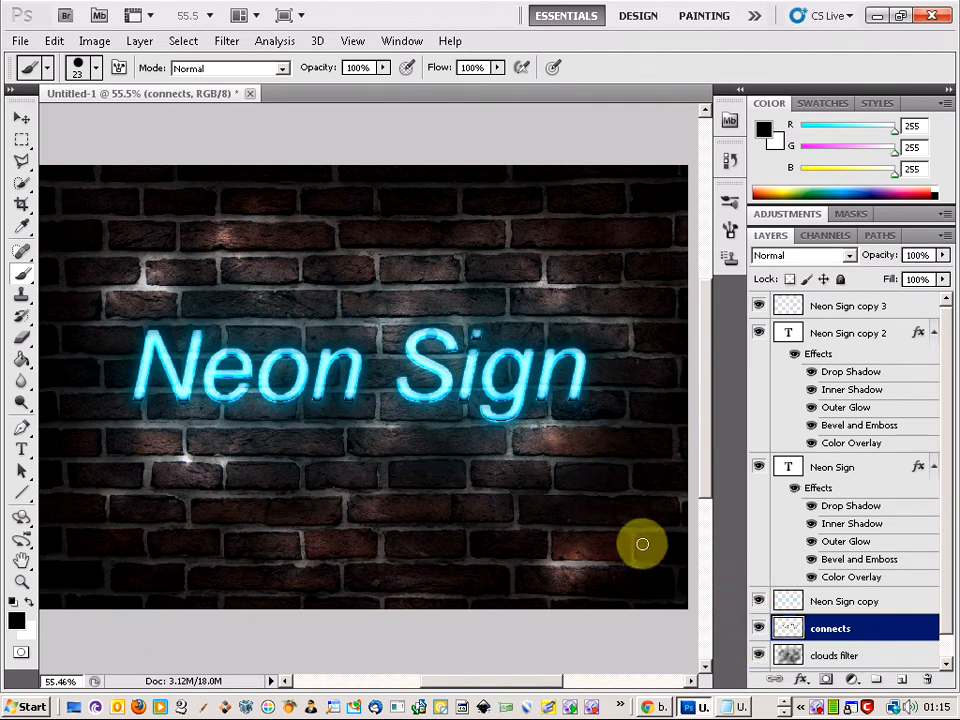
pyautogui.scroll(-1, 487, 498)
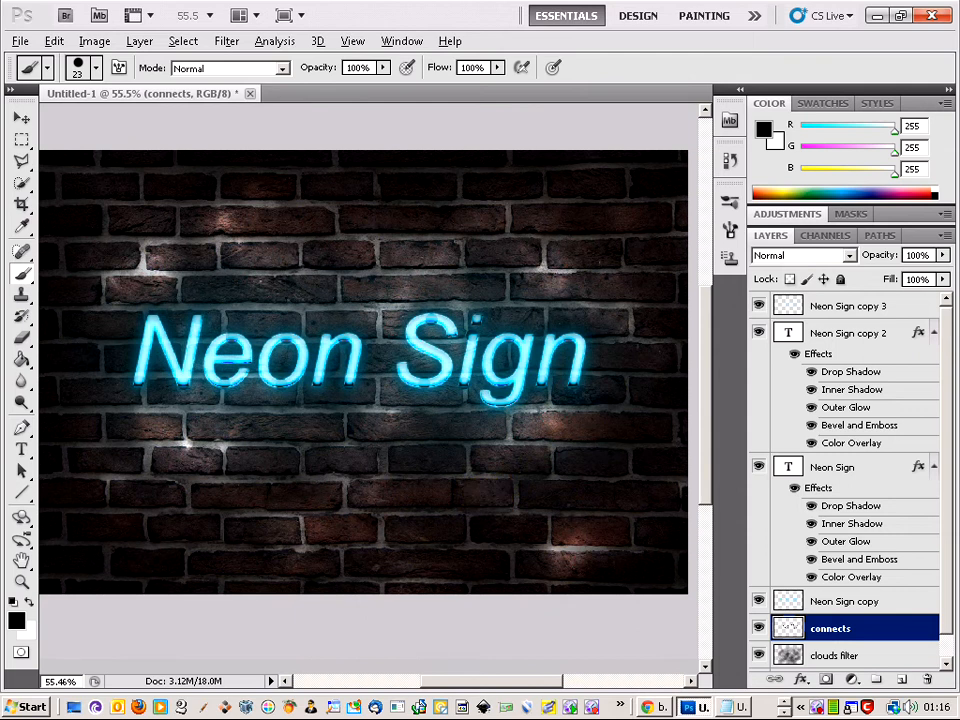
pyautogui.scroll(-1, 487, 498)
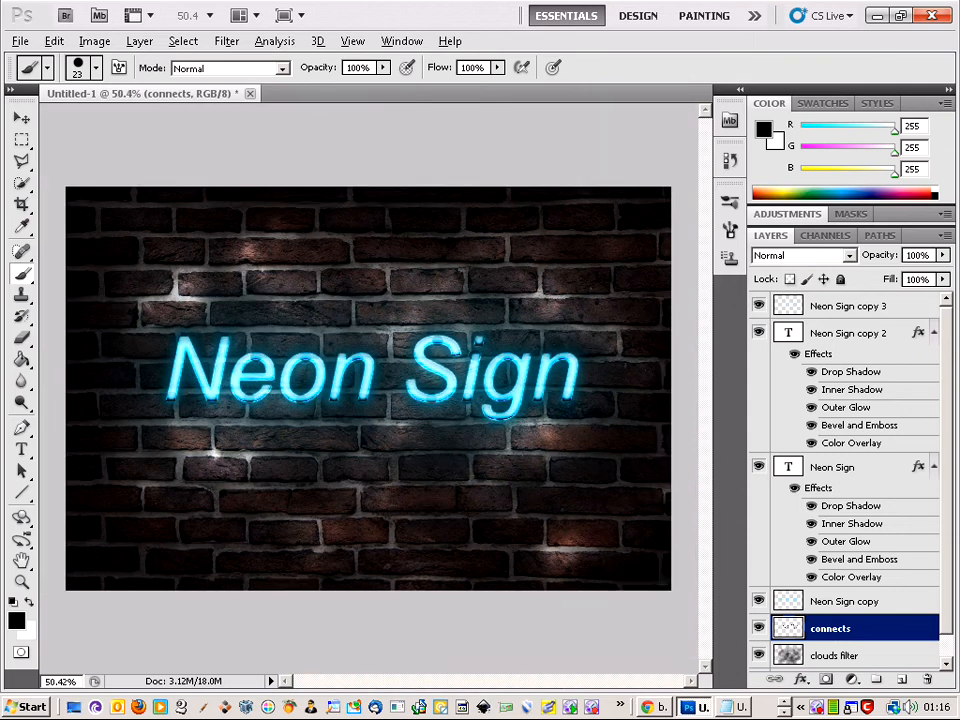
pyautogui.rightClick(871, 630)
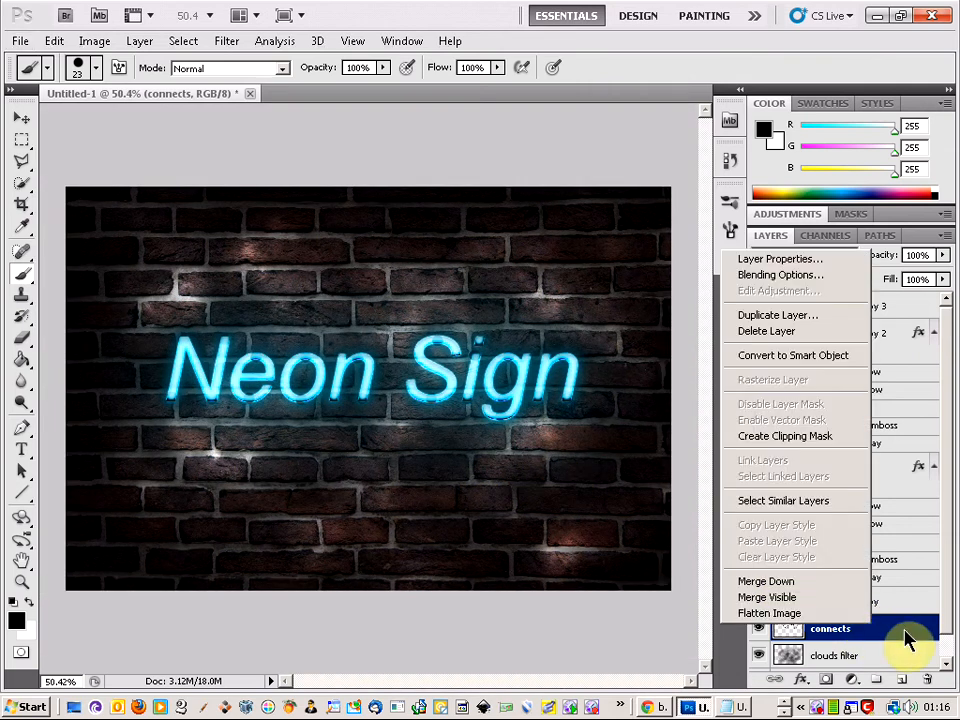
pyautogui.click(906, 640)
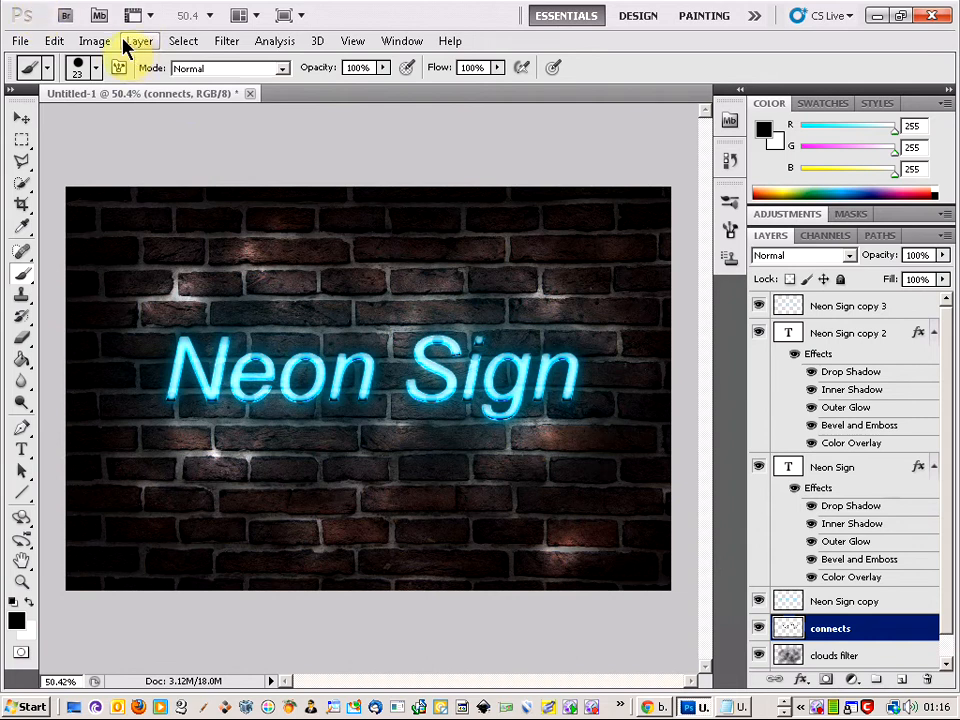
pyautogui.click(90, 41)
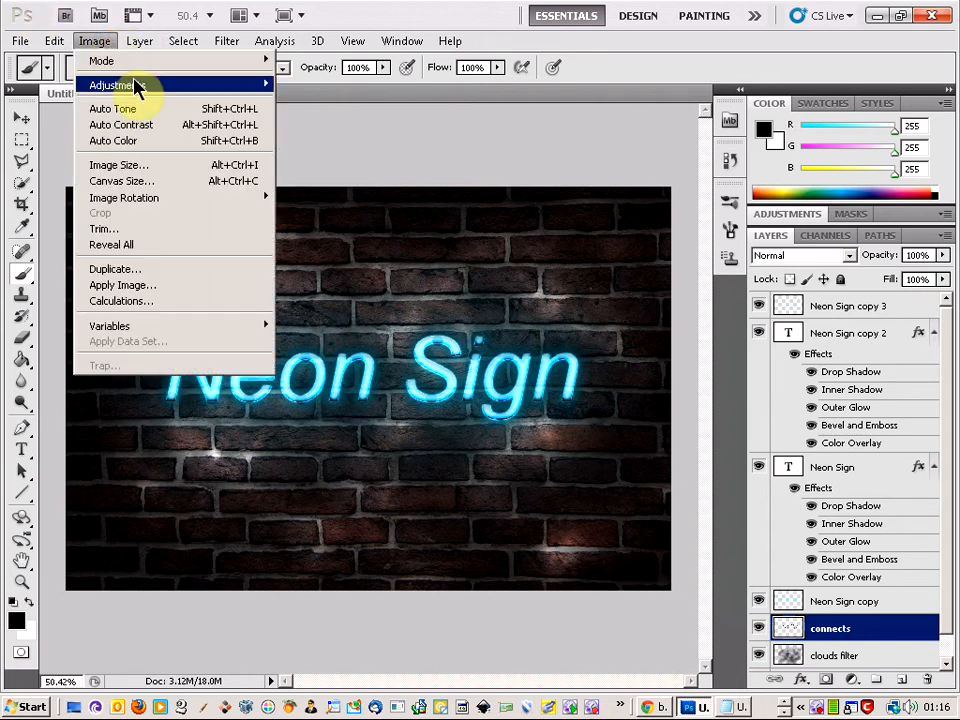
pyautogui.moveTo(141, 85)
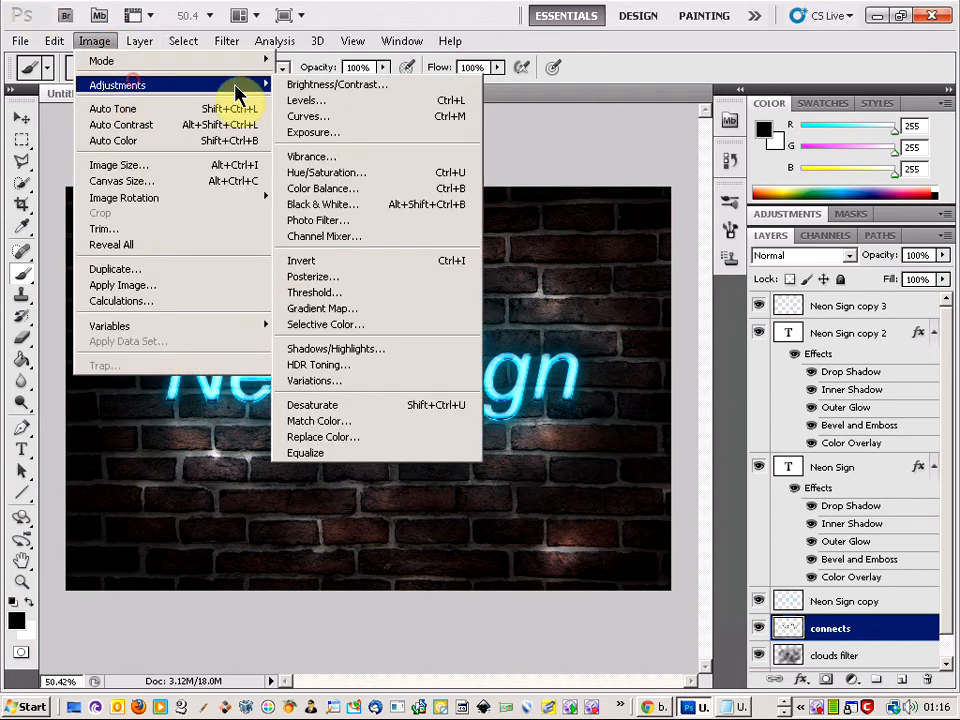
pyautogui.click(377, 172)
pyautogui.moveTo(650, 240); pyautogui.dragTo(670, 239)
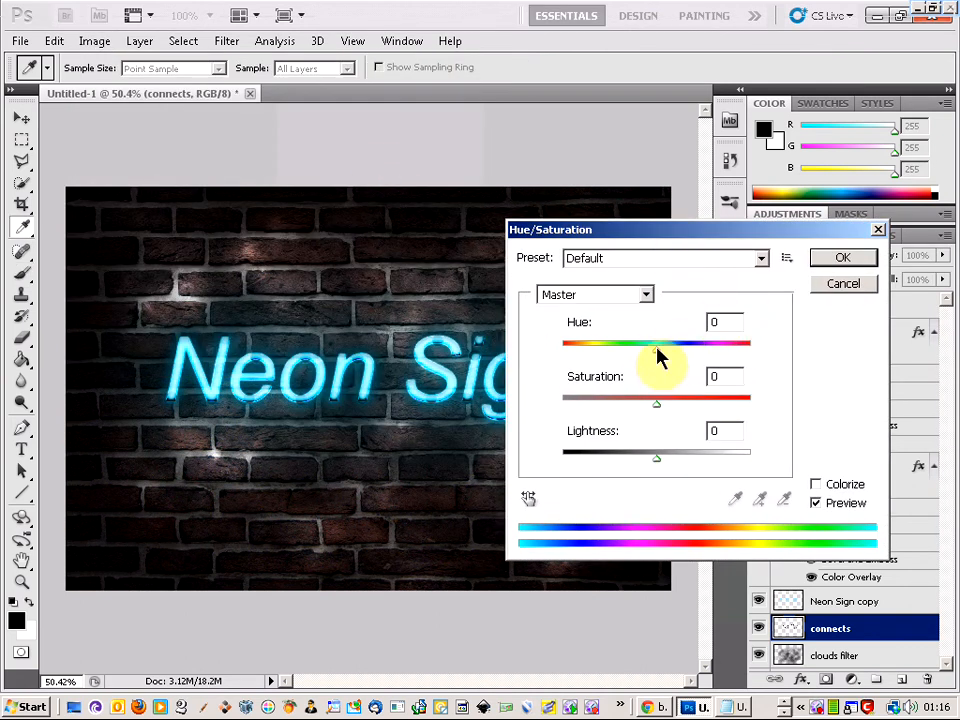
pyautogui.moveTo(657, 350); pyautogui.dragTo(626, 358)
pyautogui.click(860, 285)
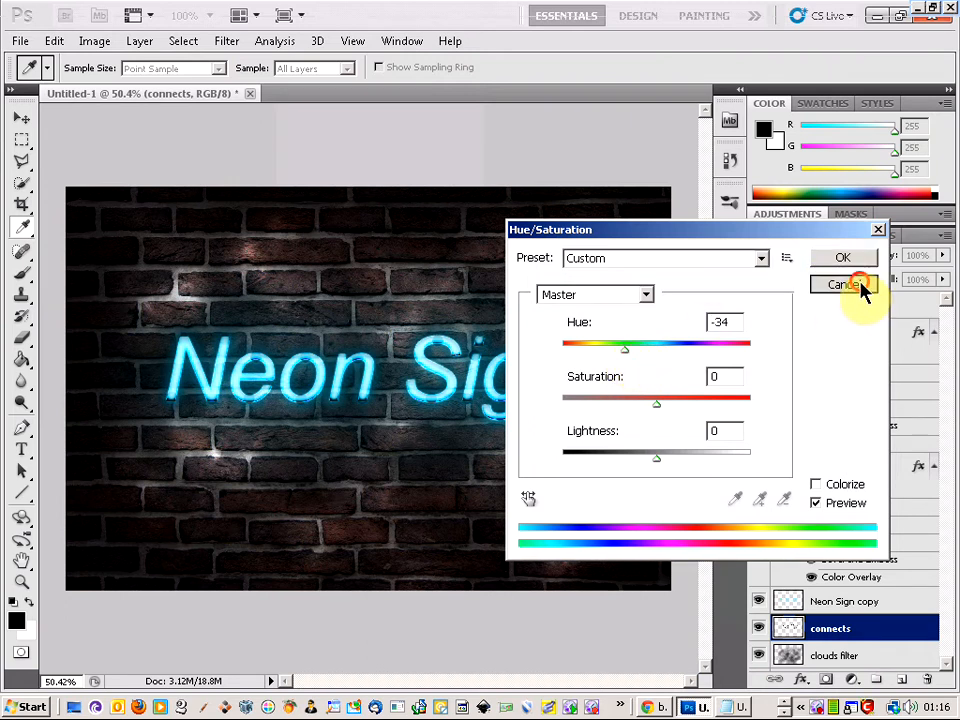
# - Recolor the "Neon Sign copy" layer to magenta with a Hue/Saturation adjustment, setting the hue to +109
pyautogui.click(879, 601)
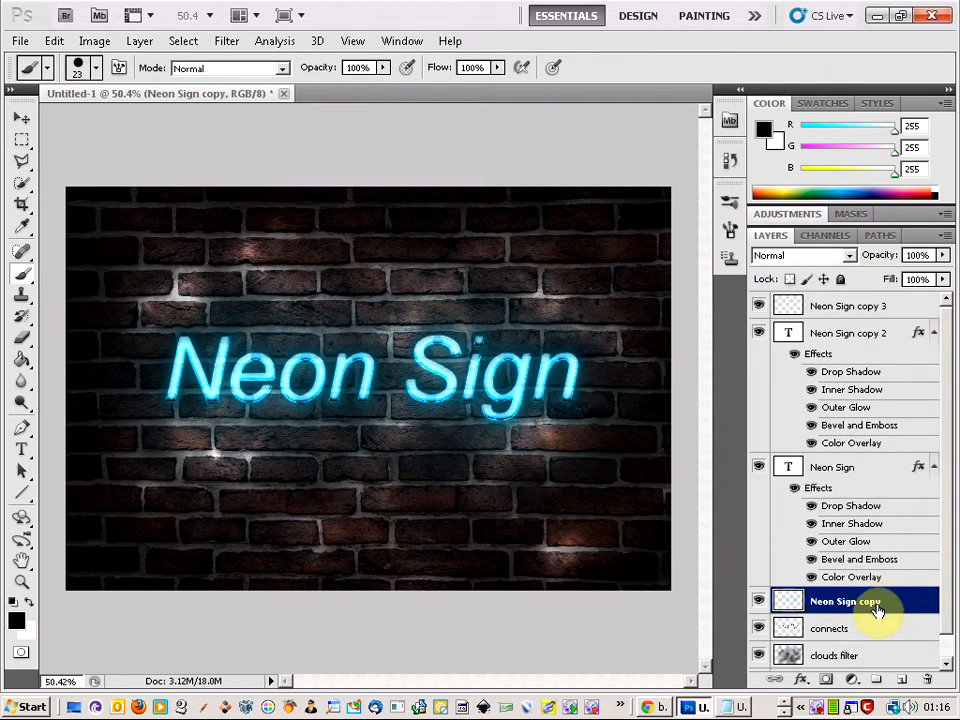
pyautogui.click(94, 40)
pyautogui.moveTo(117, 93)
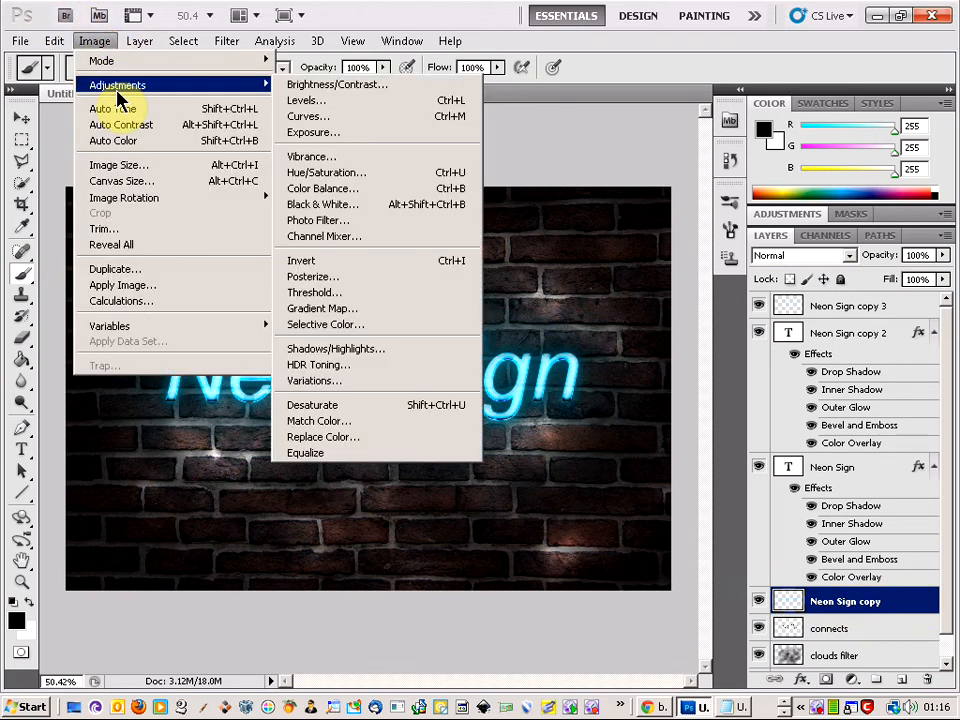
pyautogui.click(343, 174)
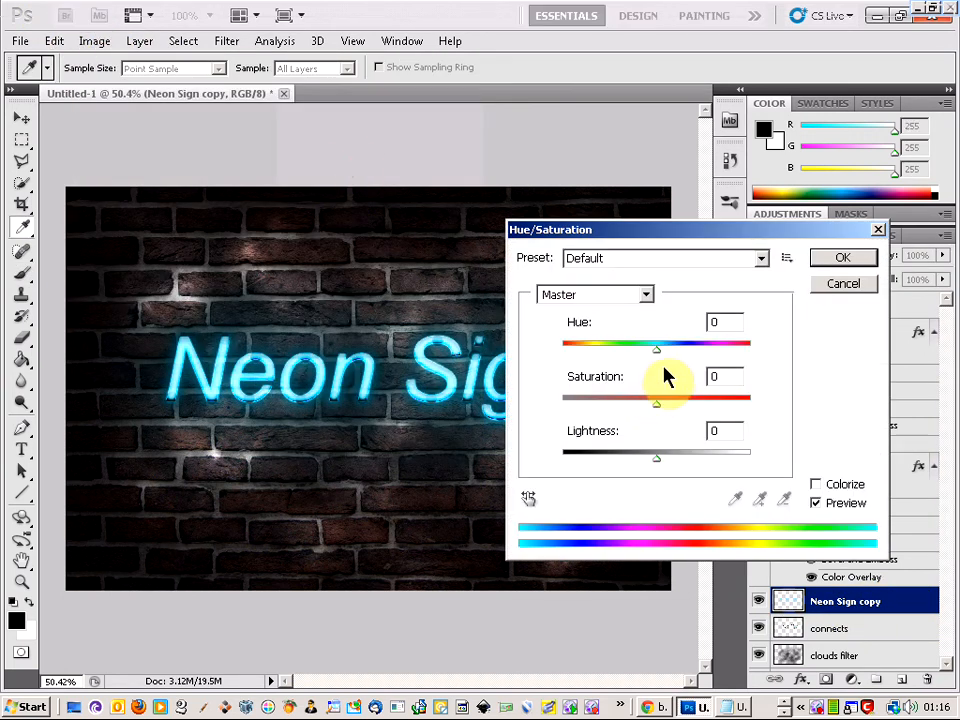
pyautogui.moveTo(655, 350); pyautogui.dragTo(584, 350)
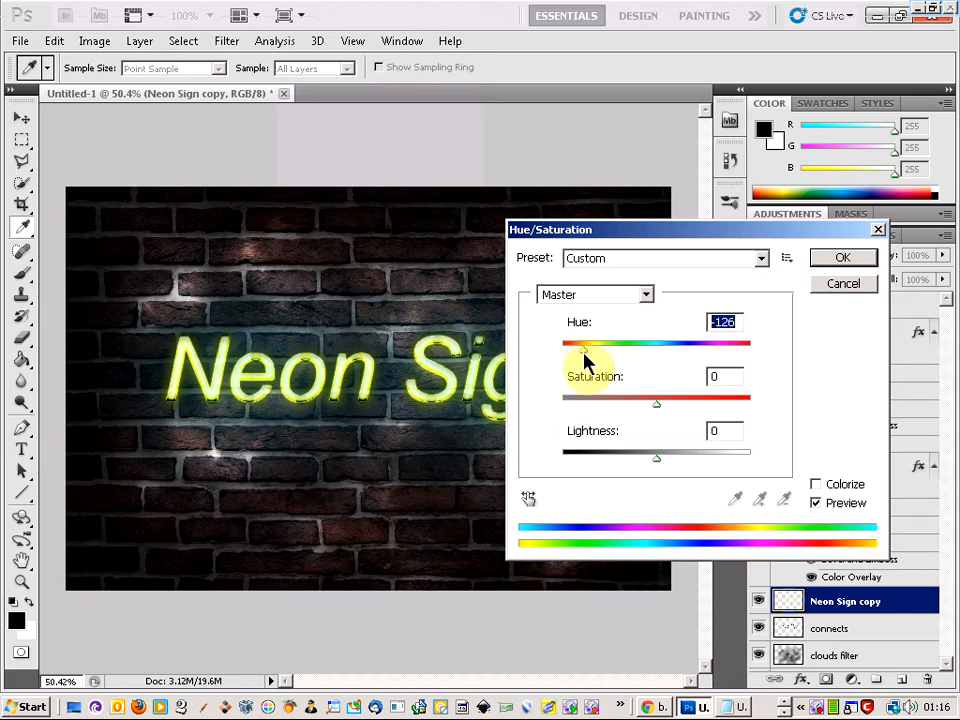
pyautogui.moveTo(586, 356); pyautogui.dragTo(724, 358)
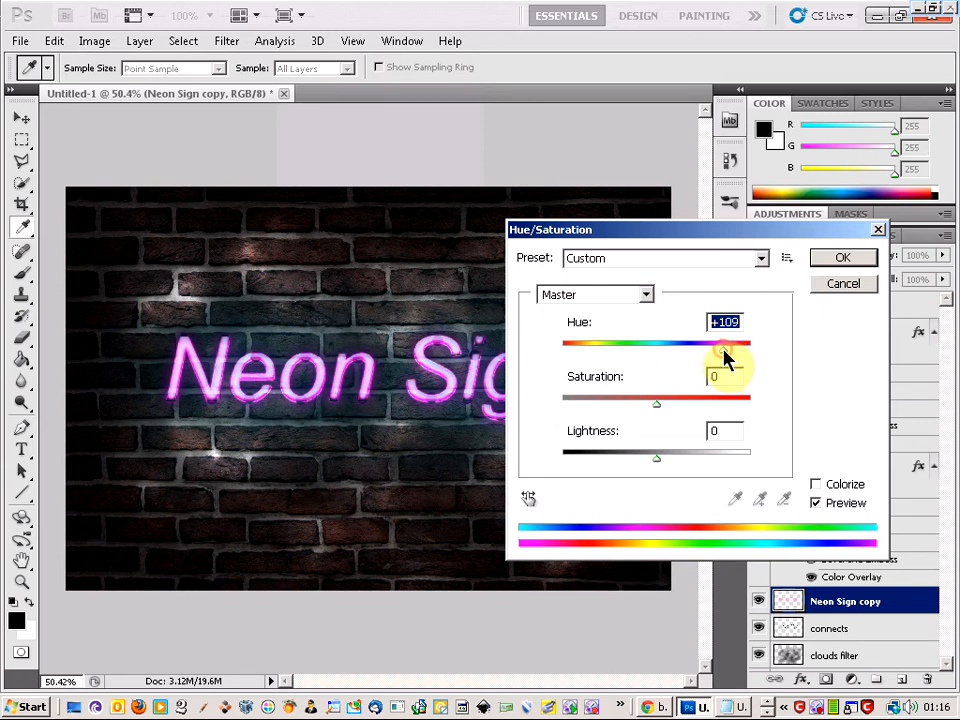
pyautogui.click(841, 258)
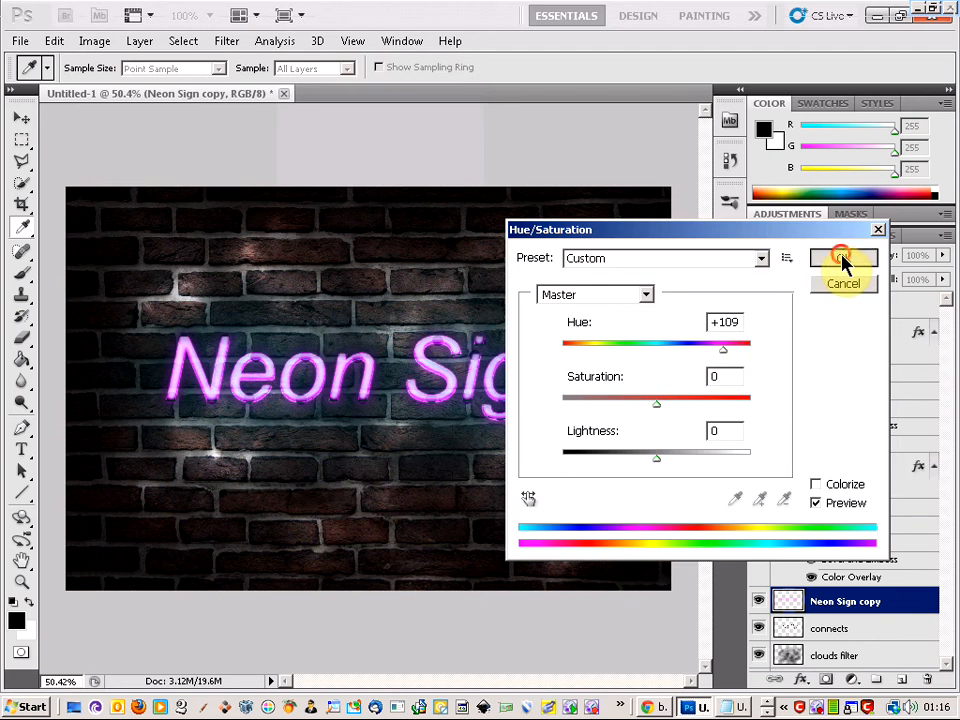
pyautogui.press('b')
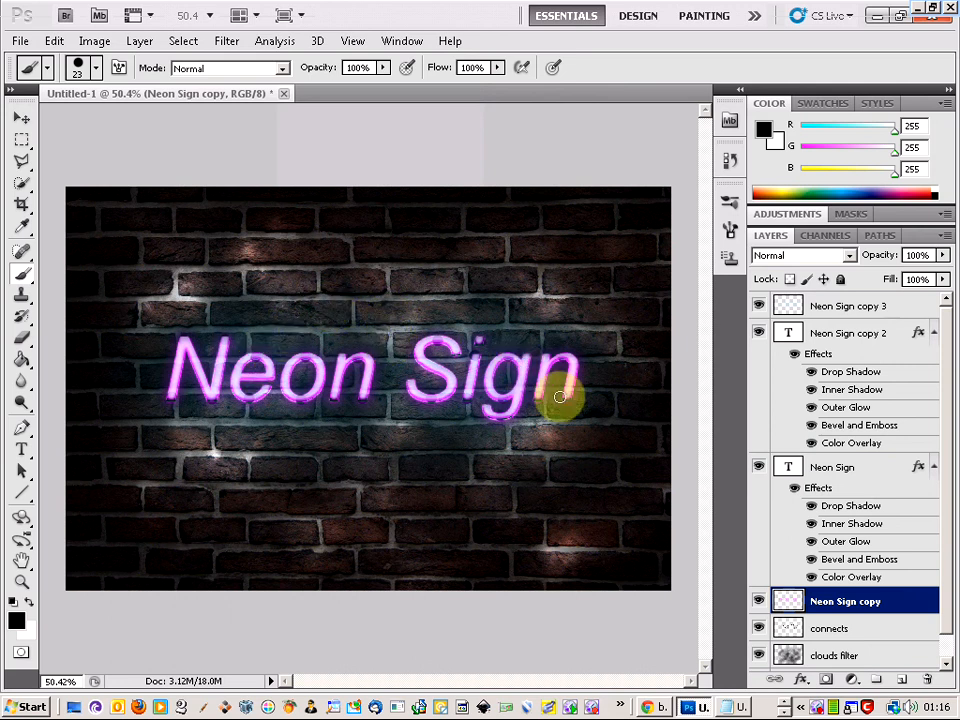
# - Shift the hue of the "Neon Sign copy 3" wall glow to magenta with Hue/Saturation to match the lettering
pyautogui.click(930, 306)
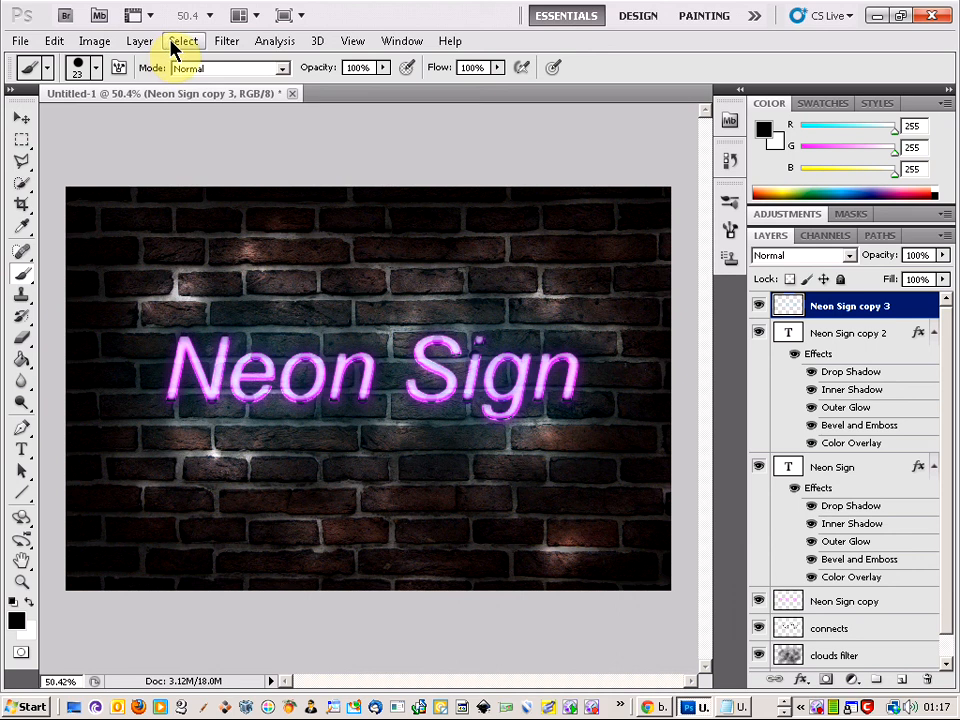
pyautogui.rightClick(853, 304)
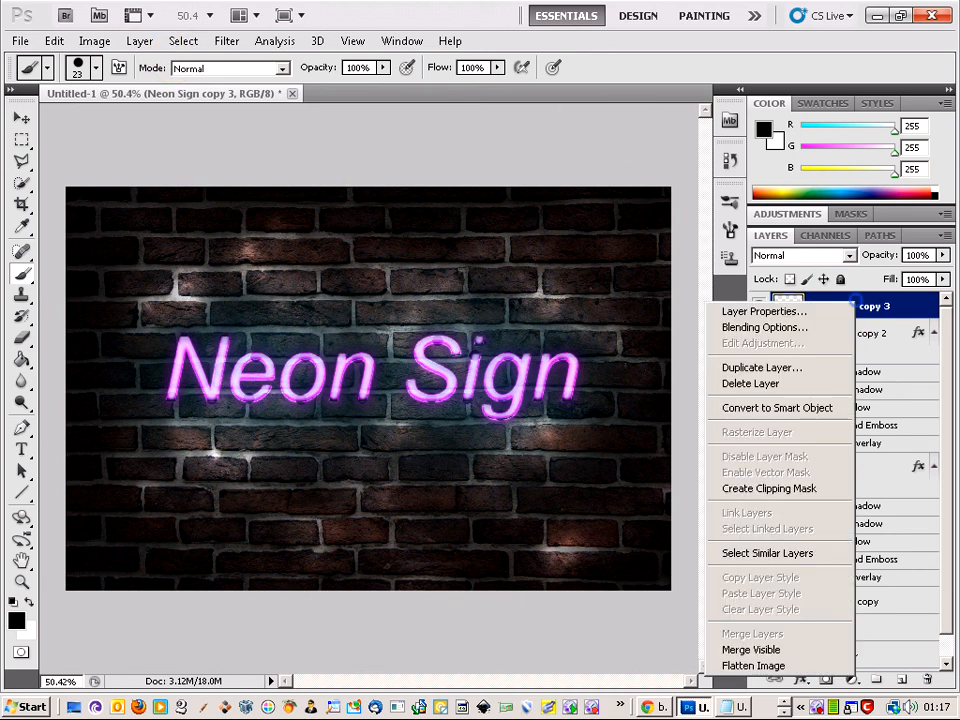
pyautogui.click(141, 43)
pyautogui.click(95, 41)
pyautogui.click(112, 85)
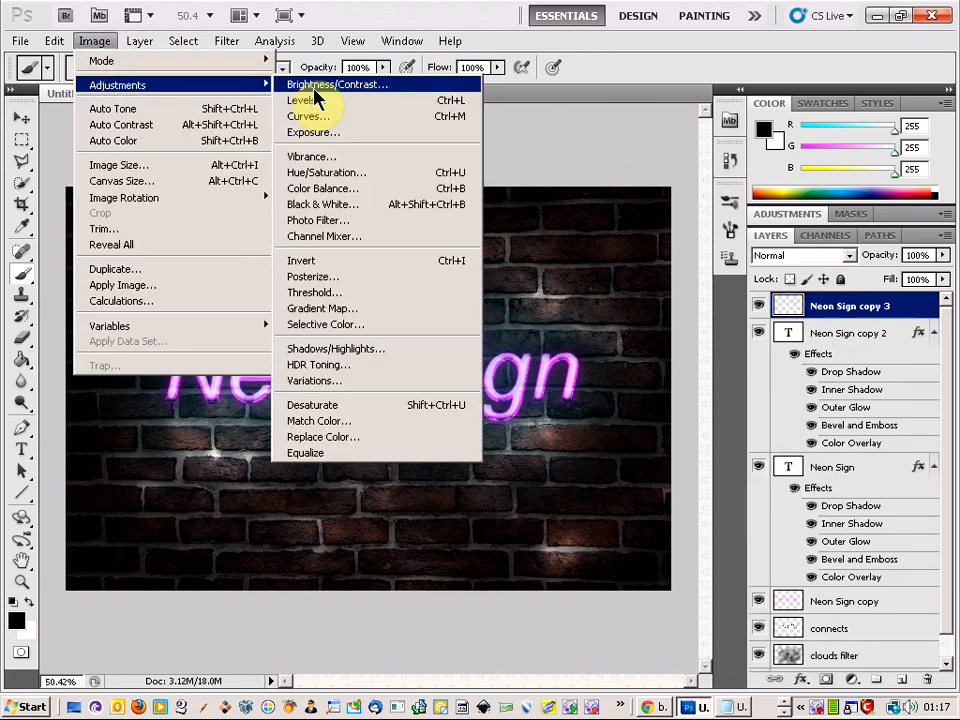
pyautogui.click(340, 173)
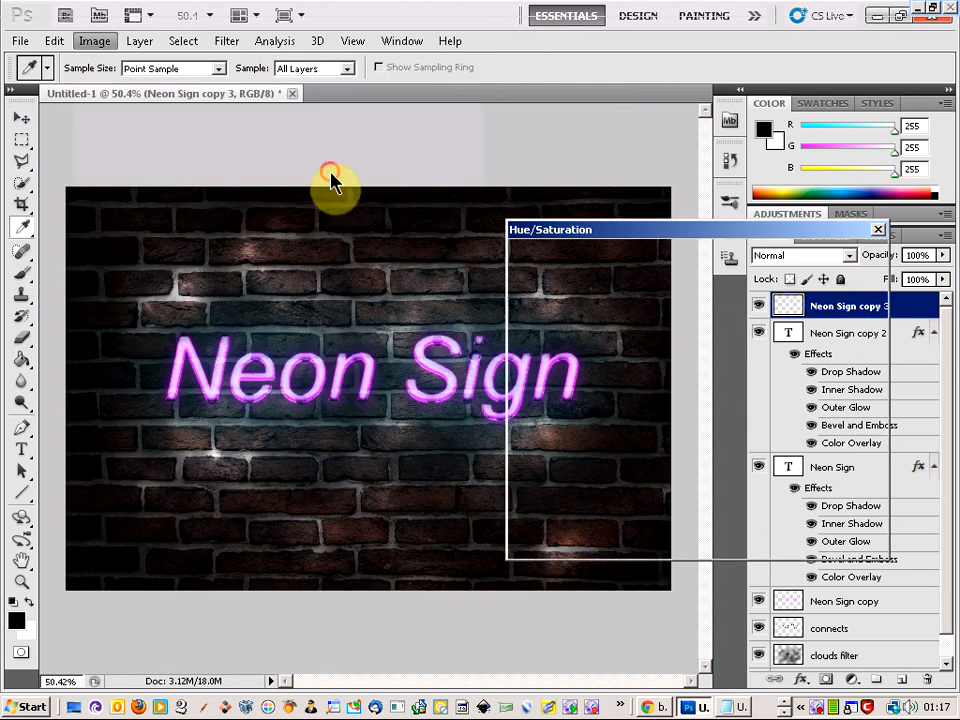
pyautogui.moveTo(656, 349); pyautogui.dragTo(720, 360)
pyautogui.click(845, 259)
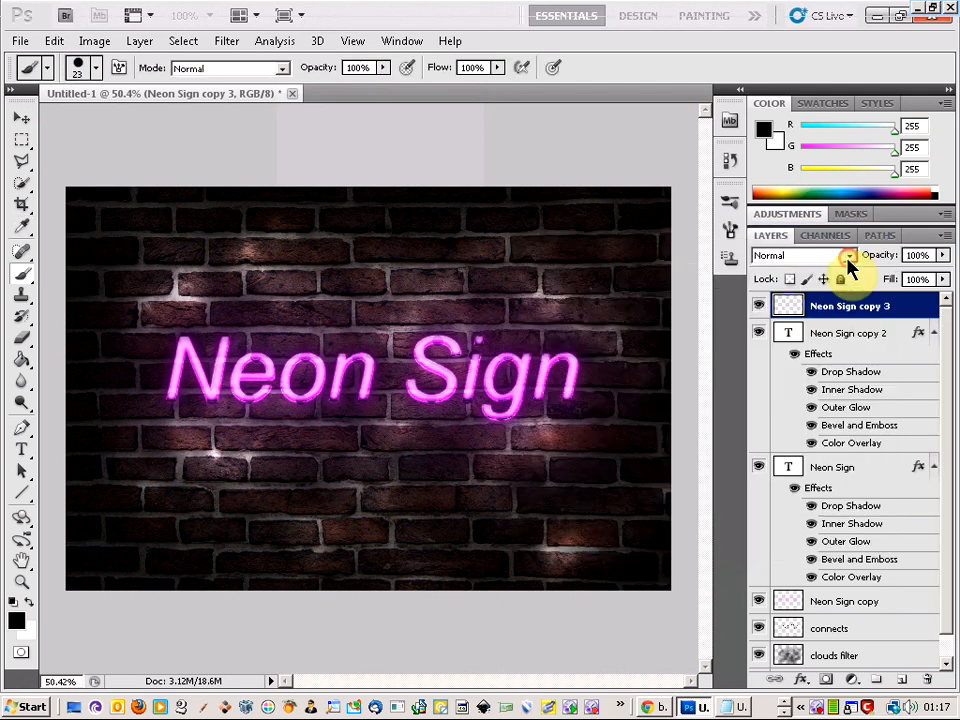